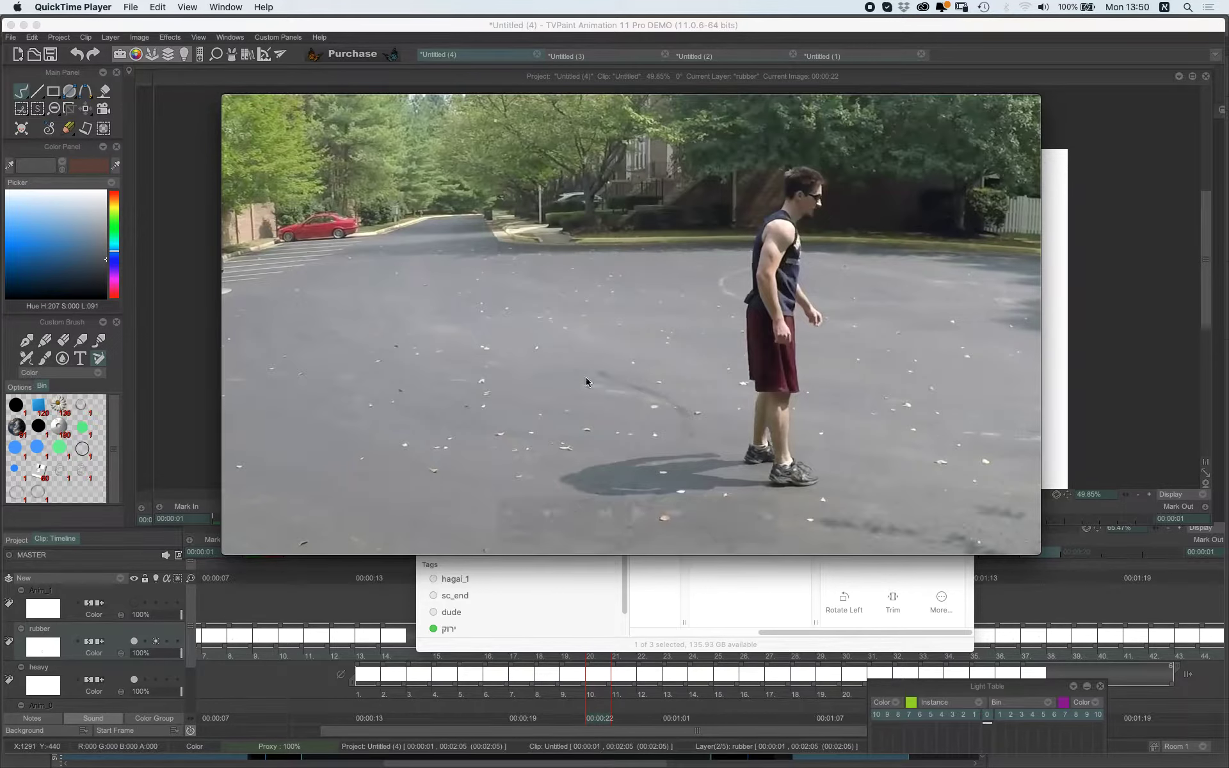
Rewind the Reference Jumps video to about 00:06, before the jump starts, and enlarge the player window.
{"action": "mouse_move", "coordinate": [521, 458]}
{"action": "mouse_move", "coordinate": [546, 426]}
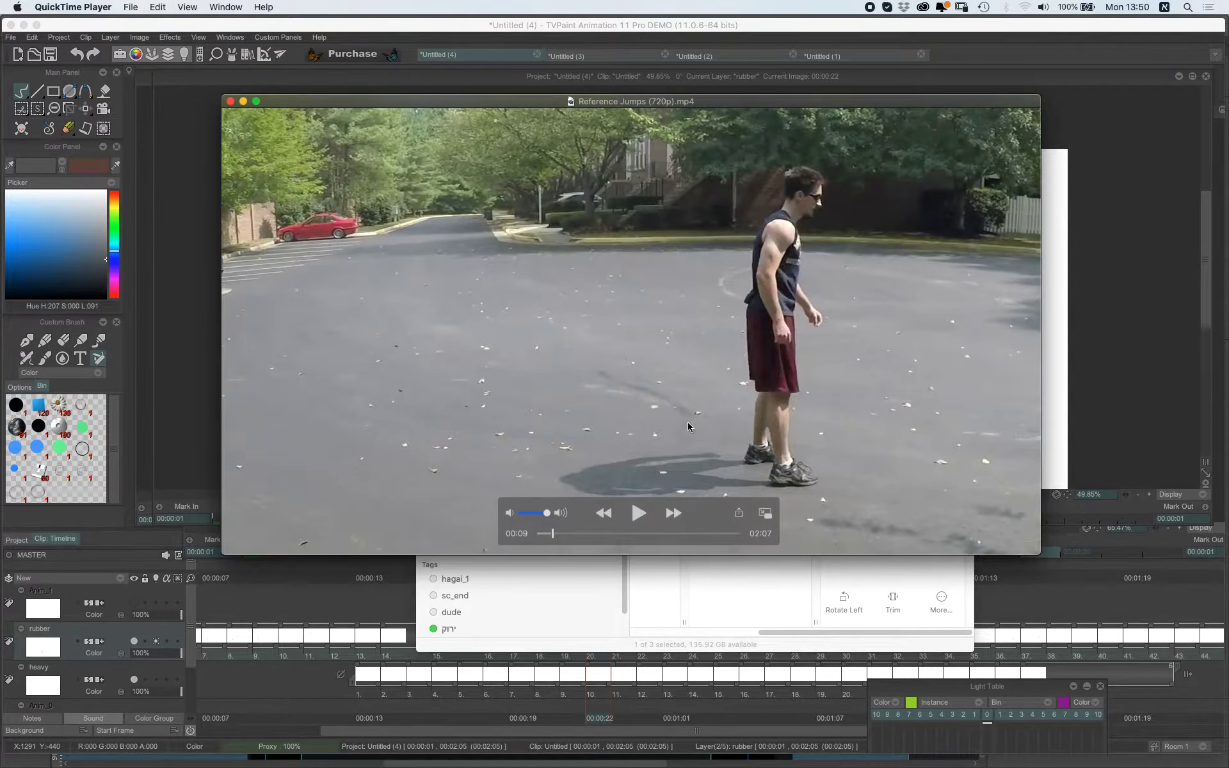
{"action": "left_click_drag", "start_coordinate": [542, 538], "coordinate": [549, 535]}
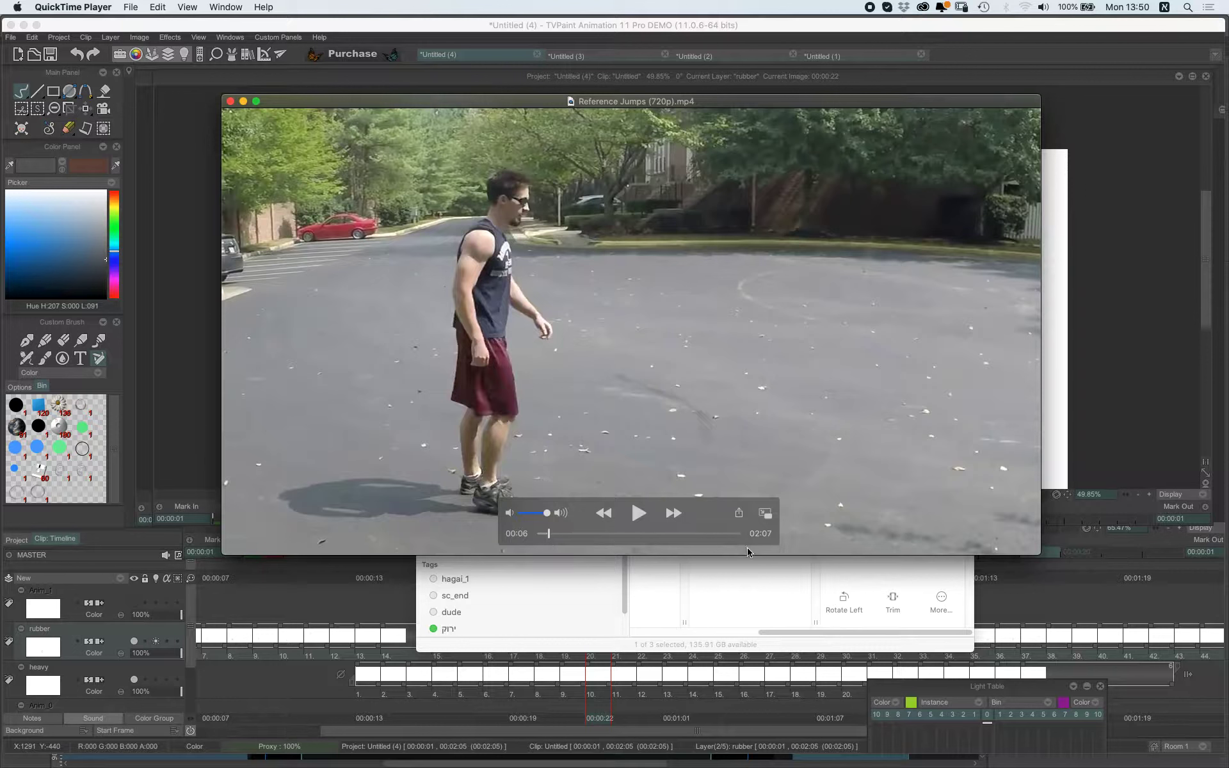
{"action": "left_click_drag", "start_coordinate": [1039, 553], "coordinate": [1019, 607]}
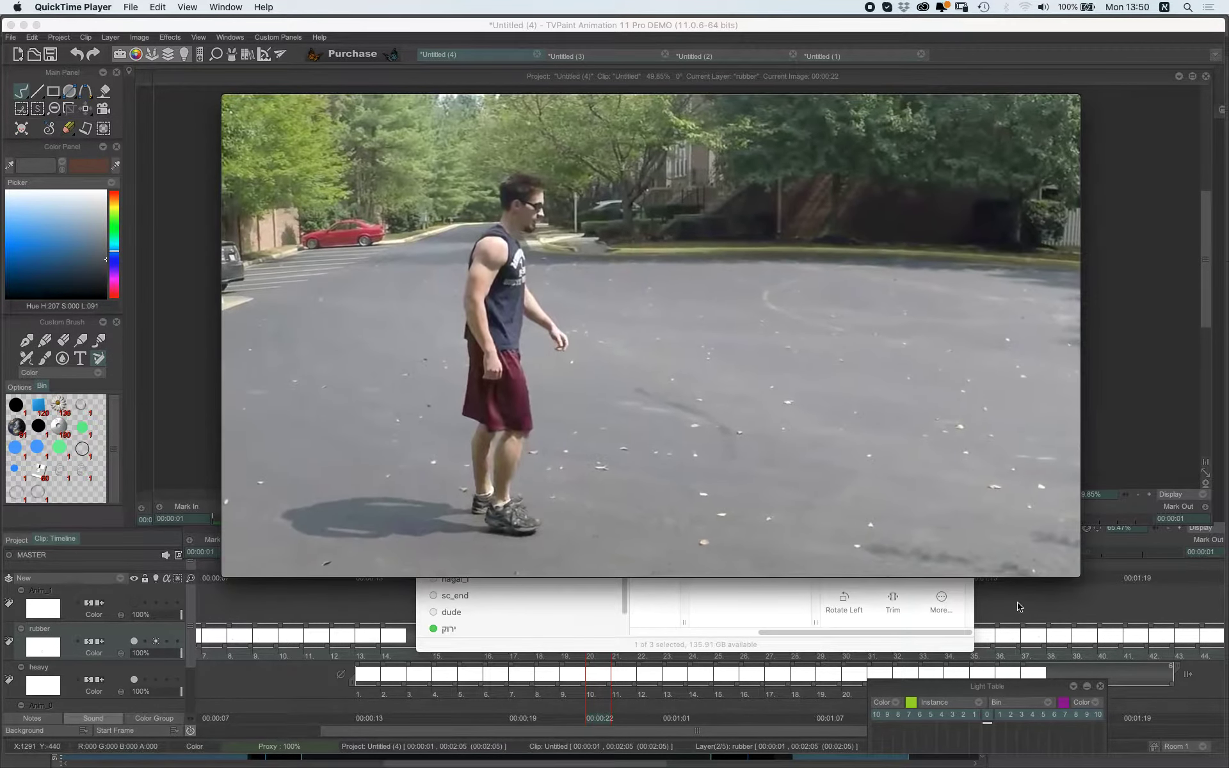
{"action": "mouse_move", "coordinate": [591, 542]}
Examine the jump's anticipation frame by frame, from the man's relaxed standing pose into the forward bend.
{"action": "key", "text": "Right"}
{"action": "key", "text": "Right"}
{"action": "key", "text": "Right"}
{"action": "key", "text": "Right"}
{"action": "key", "text": "Right"}
{"action": "key", "text": "Right"}
{"action": "key", "text": "Right"}
{"action": "key", "text": "Right"}
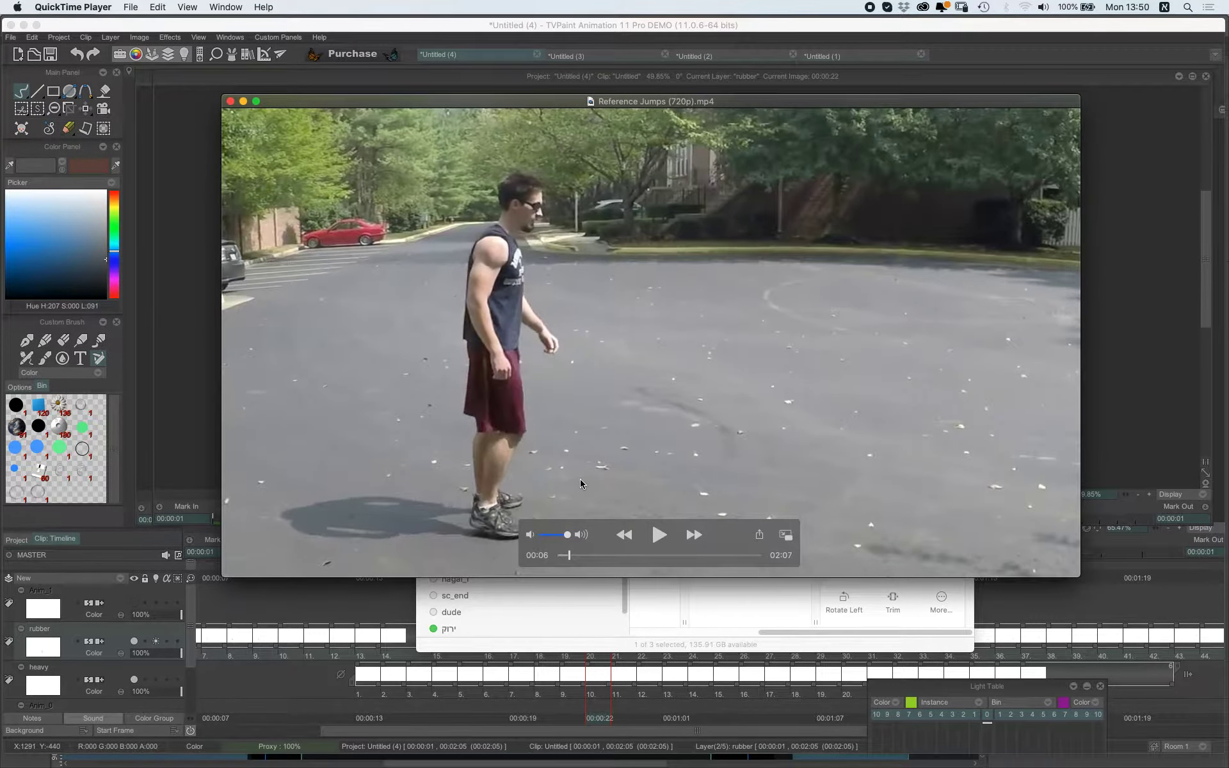
{"action": "key", "text": "Right"}
{"action": "key", "text": "Right"}
{"action": "key", "text": "Right"}
{"action": "key", "text": "Right"}
{"action": "key", "text": "Right"}
{"action": "key", "text": "Right"}
{"action": "key", "text": "Right"}
{"action": "key", "text": "Right"}
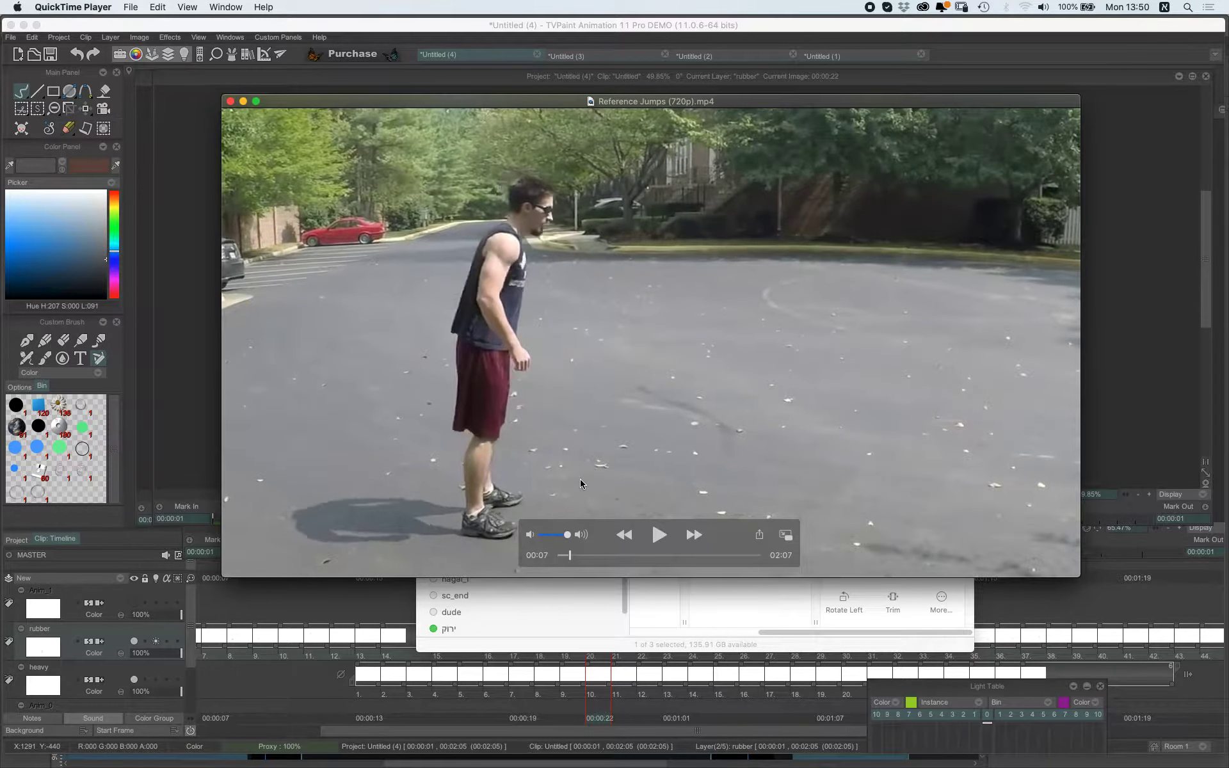
{"action": "key", "text": "Right"}
{"action": "key", "text": "Right"}
{"action": "key", "text": "Right"}
{"action": "key", "text": "Right"}
{"action": "key", "text": "Right"}
{"action": "key", "text": "Right"}
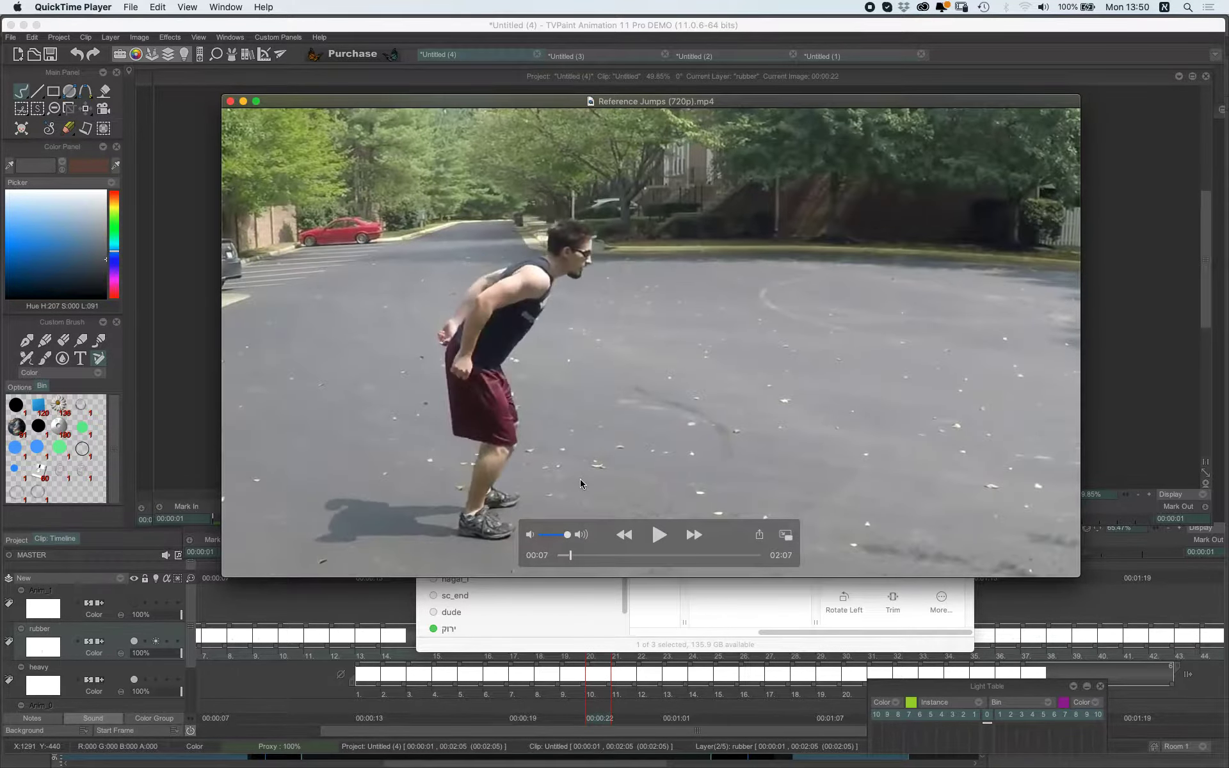
Return to the upright pose before the bend and advance frame by frame to the deepest crouch.
{"action": "key", "text": "Left"}
{"action": "key", "text": "Left"}
{"action": "key", "text": "Left"}
{"action": "key", "text": "Left"}
{"action": "key", "text": "Left"}
{"action": "key", "text": "Left"}
{"action": "key", "text": "Left"}
{"action": "key", "text": "Left"}
{"action": "key", "text": "Right"}
{"action": "key", "text": "Right"}
{"action": "key", "text": "Right"}
{"action": "key", "text": "Right"}
{"action": "key", "text": "Right"}
{"action": "key", "text": "Right"}
{"action": "key", "text": "Right"}
{"action": "key", "text": "Right"}
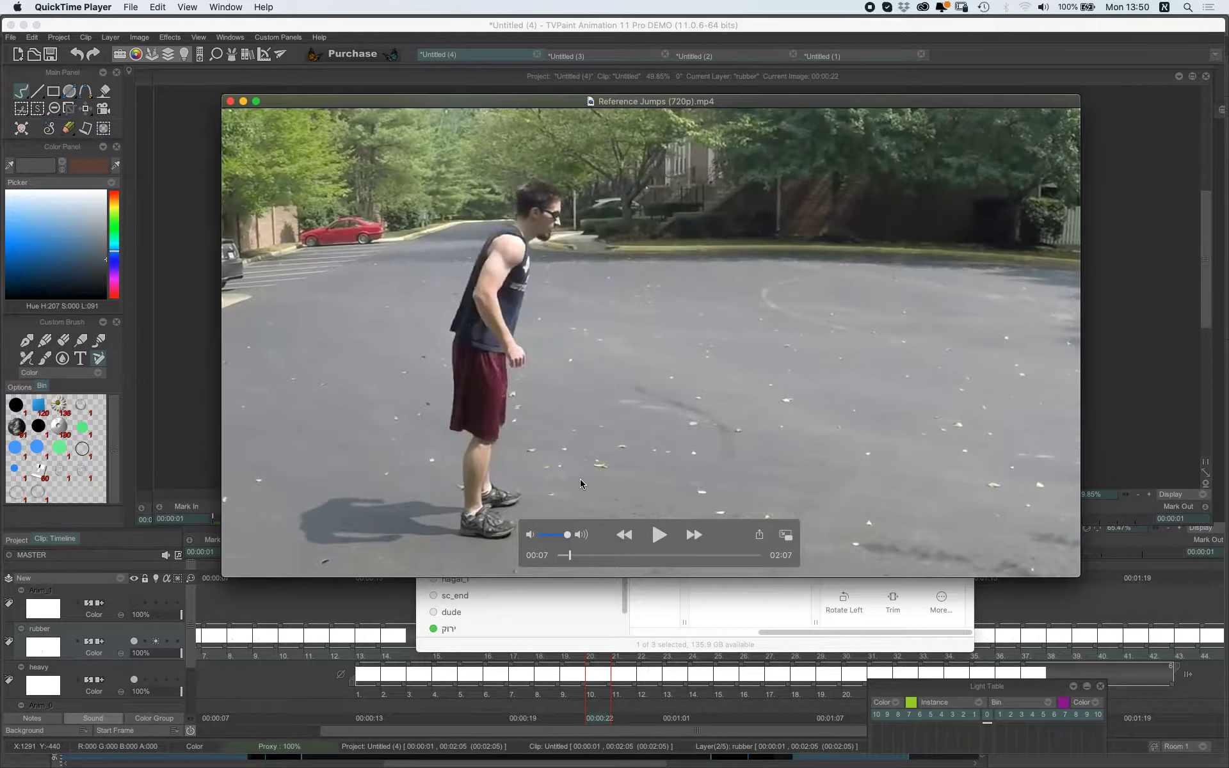
{"action": "key", "text": "Right"}
{"action": "key", "text": "Right"}
{"action": "key", "text": "Right"}
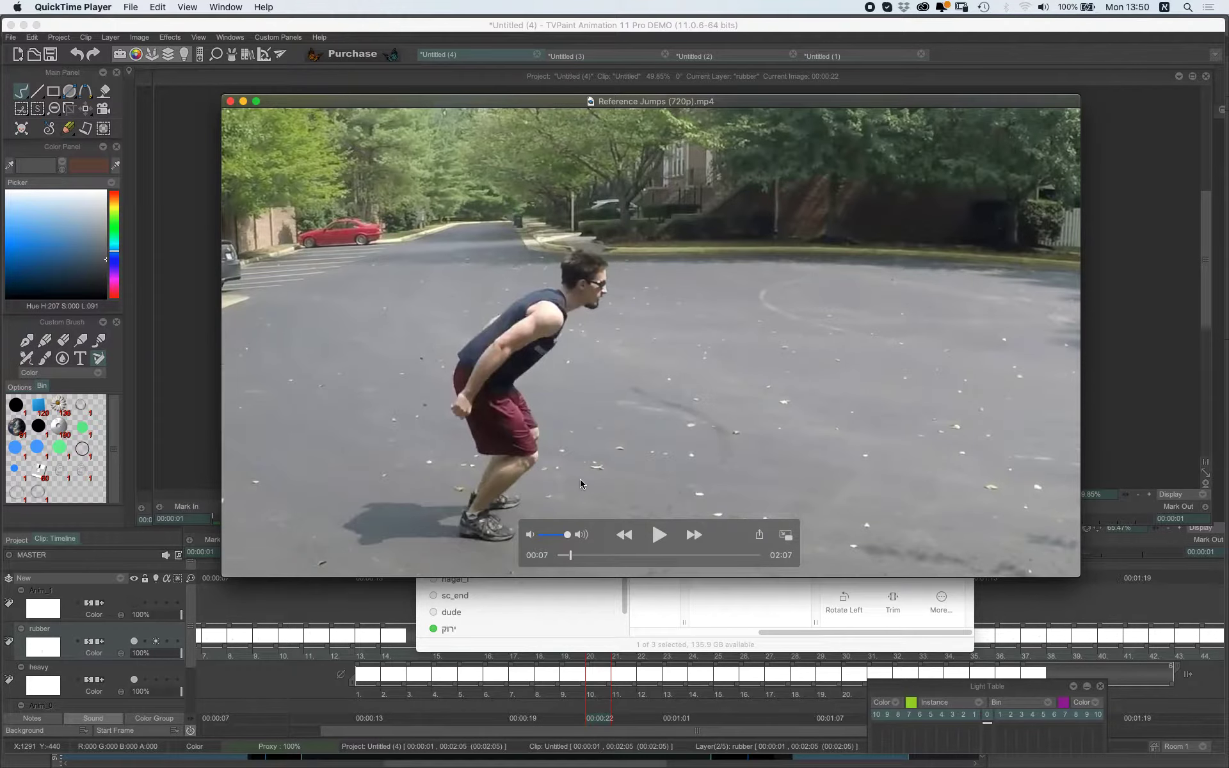
Compare the half-bent pose with the deepest crouch by stepping back and forth through the frames.
{"action": "key", "text": "Left"}
{"action": "key", "text": "Left"}
{"action": "key", "text": "Left"}
{"action": "key", "text": "Left"}
{"action": "key", "text": "Left"}
{"action": "key", "text": "Left"}
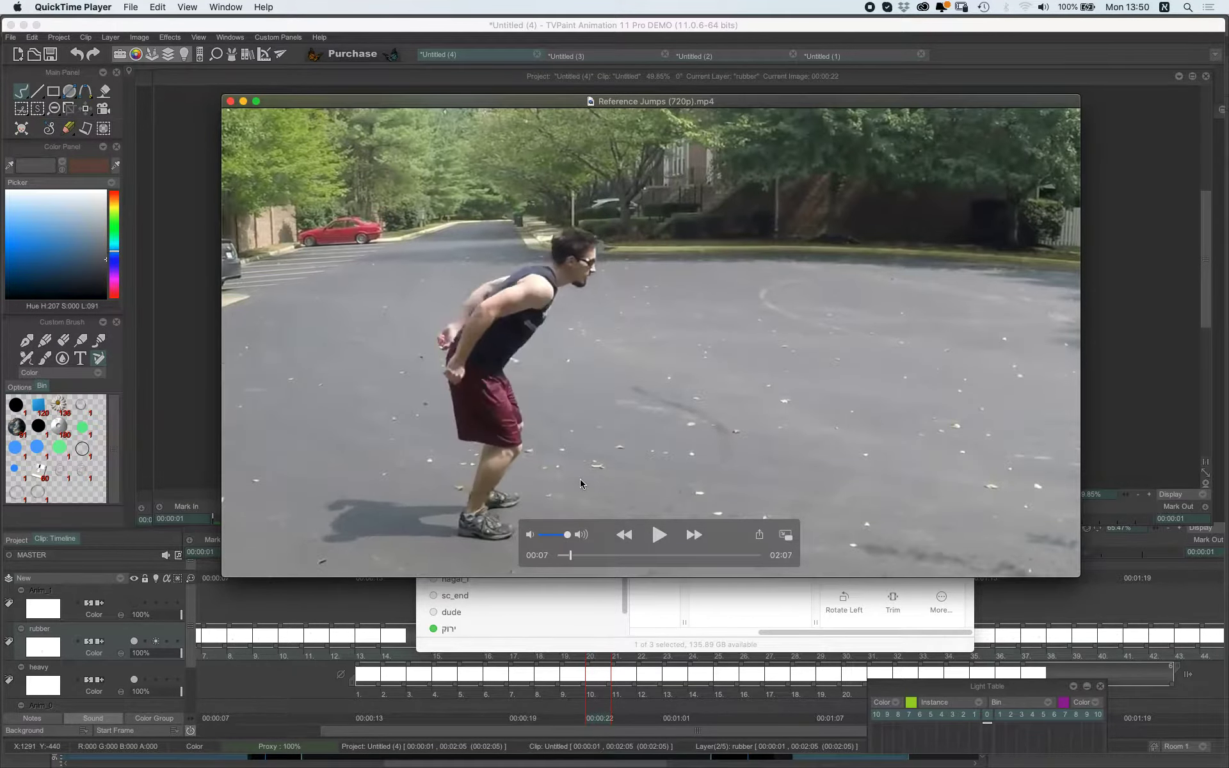
{"action": "key", "text": "Right"}
{"action": "key", "text": "Right"}
{"action": "key", "text": "Right"}
{"action": "key", "text": "Right"}
{"action": "key", "text": "Right"}
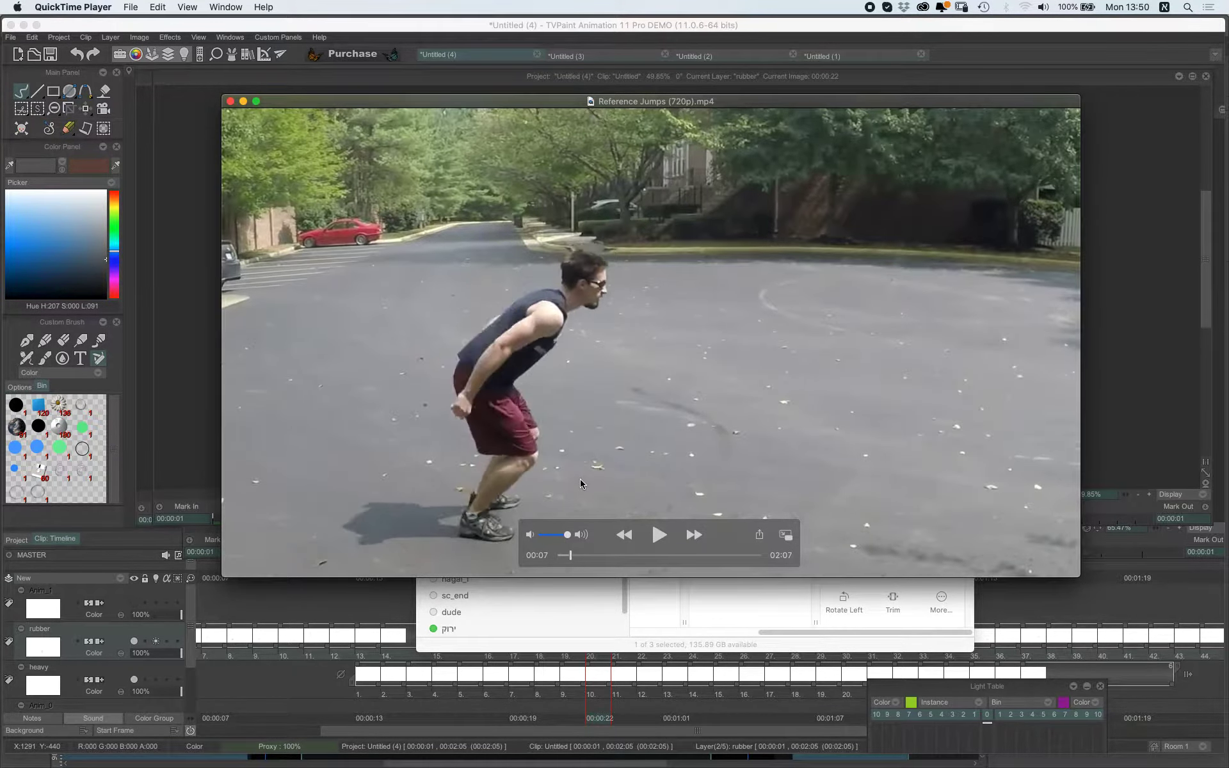
{"action": "key", "text": "Right"}
{"action": "key", "text": "Right"}
{"action": "key", "text": "Right"}
Go back to the upright stance and review the whole anticipation down to the lowest crouch again.
{"action": "key", "text": "Left"}
{"action": "key", "text": "Left"}
{"action": "key", "text": "Left"}
{"action": "key", "text": "Left"}
{"action": "key", "text": "Left"}
{"action": "key", "text": "Left"}
{"action": "key", "text": "Left"}
{"action": "key", "text": "Left"}
{"action": "key", "text": "Left"}
{"action": "key", "text": "Left"}
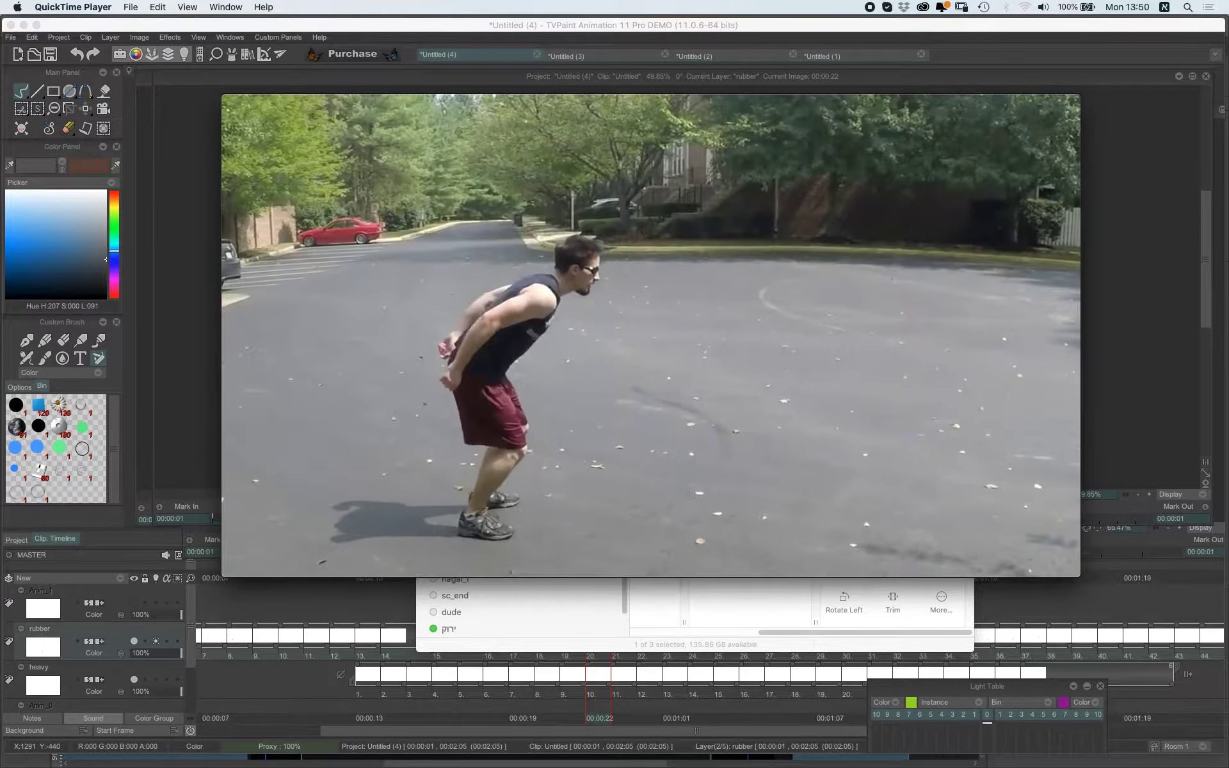
{"action": "key", "text": "Right"}
{"action": "key", "text": "Right"}
{"action": "key", "text": "Right"}
{"action": "key", "text": "Right"}
{"action": "key", "text": "Right"}
{"action": "key", "text": "Right"}
{"action": "key", "text": "Right"}
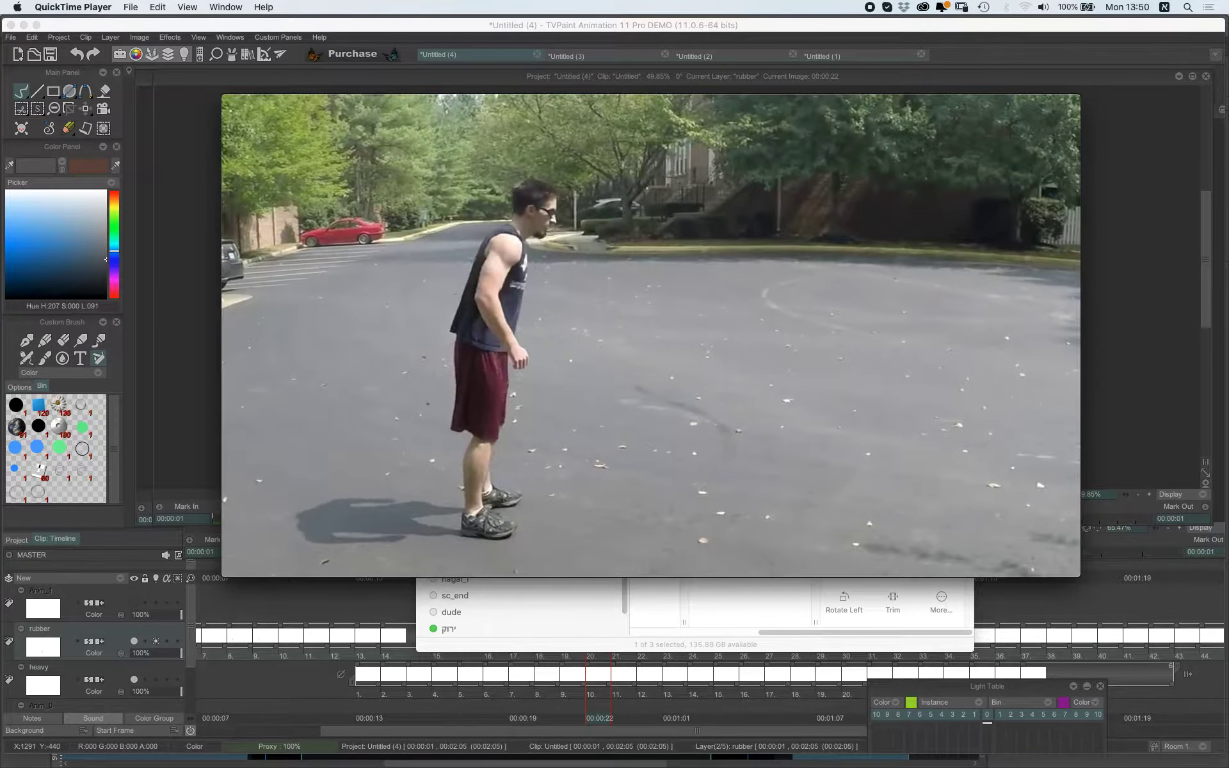
{"action": "key", "text": "Right"}
{"action": "key", "text": "Right"}
{"action": "key", "text": "Right"}
{"action": "key", "text": "Right"}
{"action": "key", "text": "Right"}
{"action": "key", "text": "Right"}
{"action": "key", "text": "Right"}
{"action": "key", "text": "Right"}
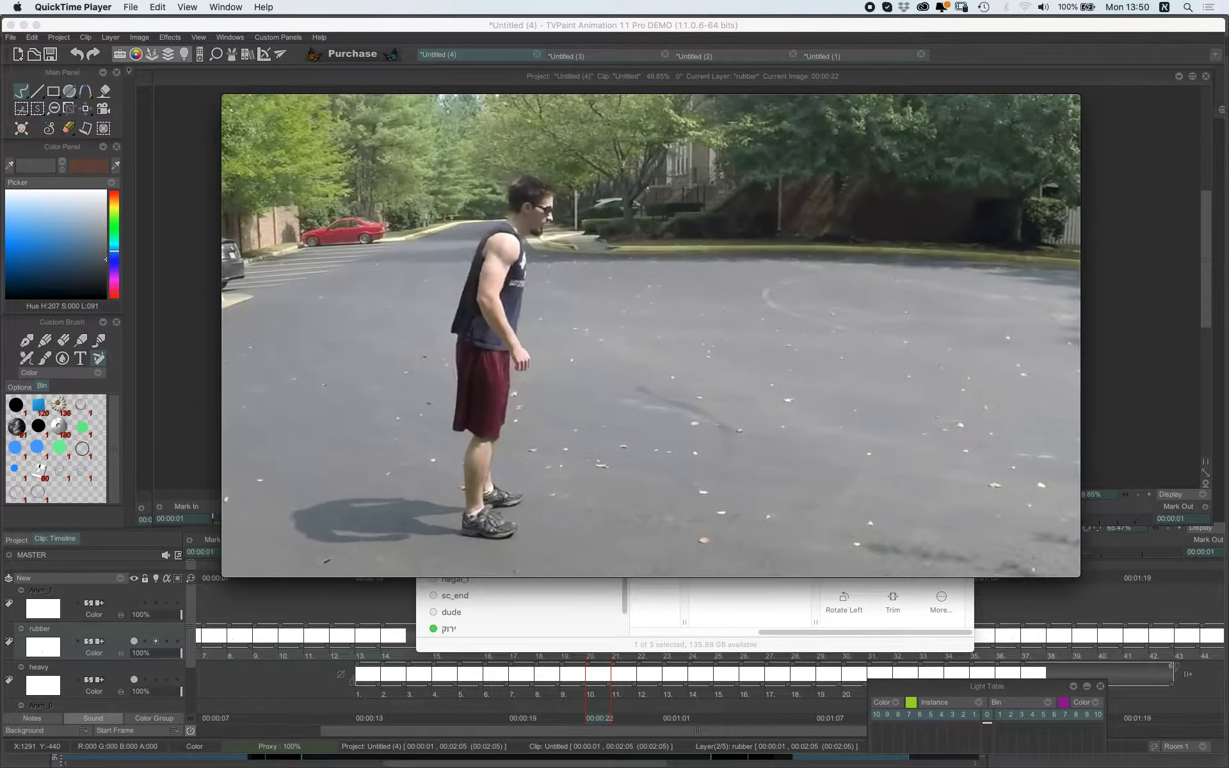
{"action": "key", "text": "Right"}
{"action": "key", "text": "Right"}
{"action": "key", "text": "Right"}
{"action": "key", "text": "Right"}
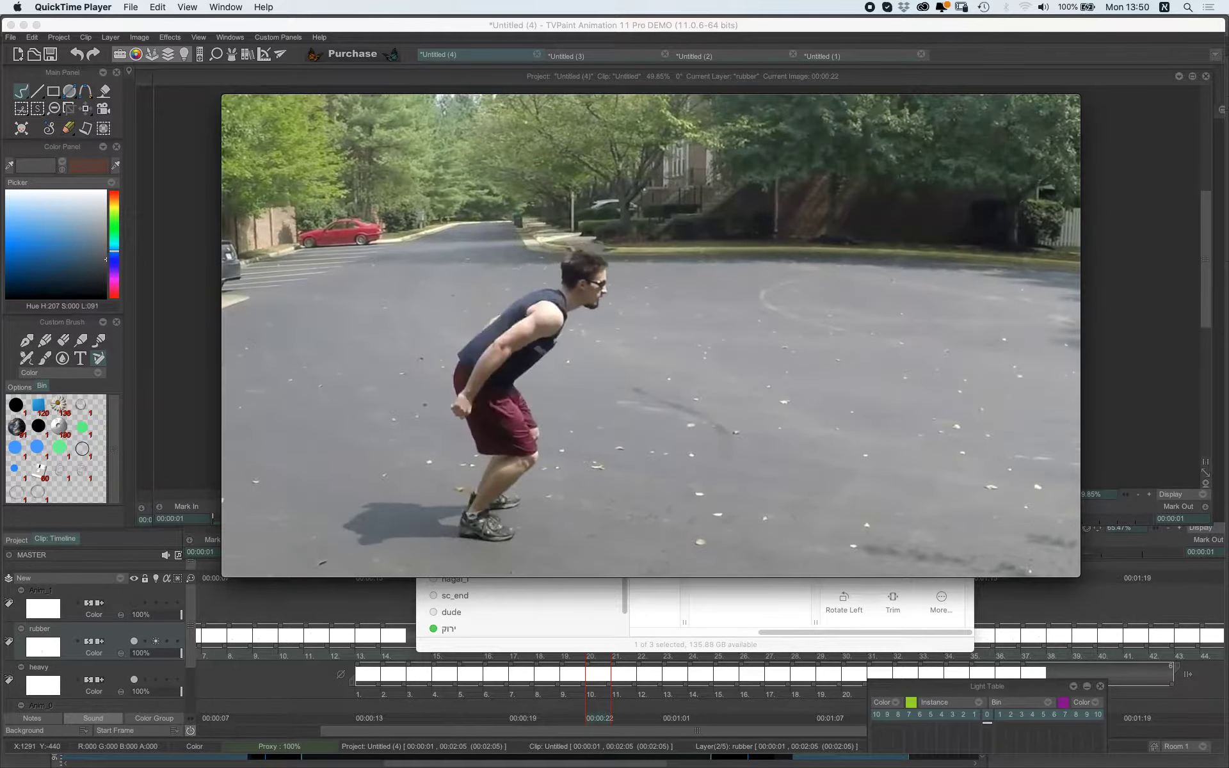
Examine the push-off frame by frame, from the forward arm swing to the fully stretched take-off pose.
{"action": "key", "text": "Right"}
{"action": "key", "text": "Right"}
{"action": "key", "text": "Right"}
{"action": "key", "text": "Right"}
{"action": "key", "text": "Right"}
{"action": "key", "text": "Right"}
{"action": "key", "text": "Right"}
{"action": "key", "text": "Right"}
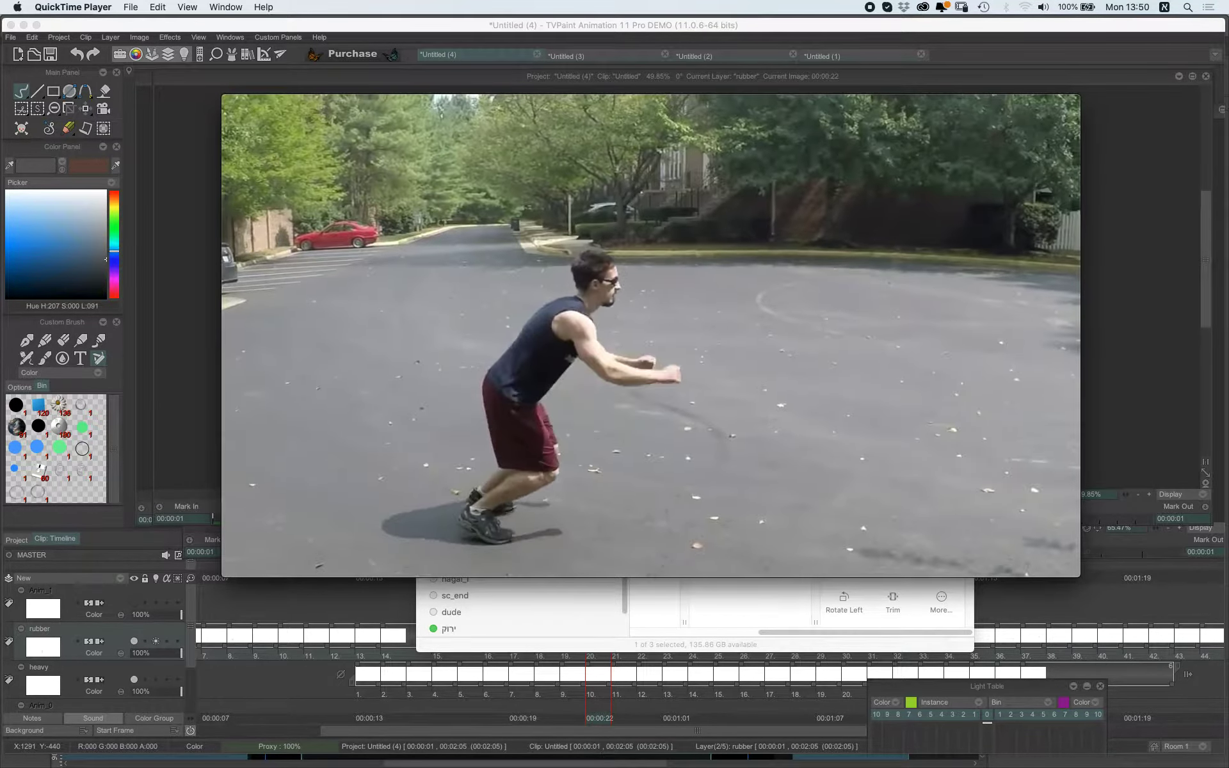
{"action": "key", "text": "Right"}
{"action": "key", "text": "Right"}
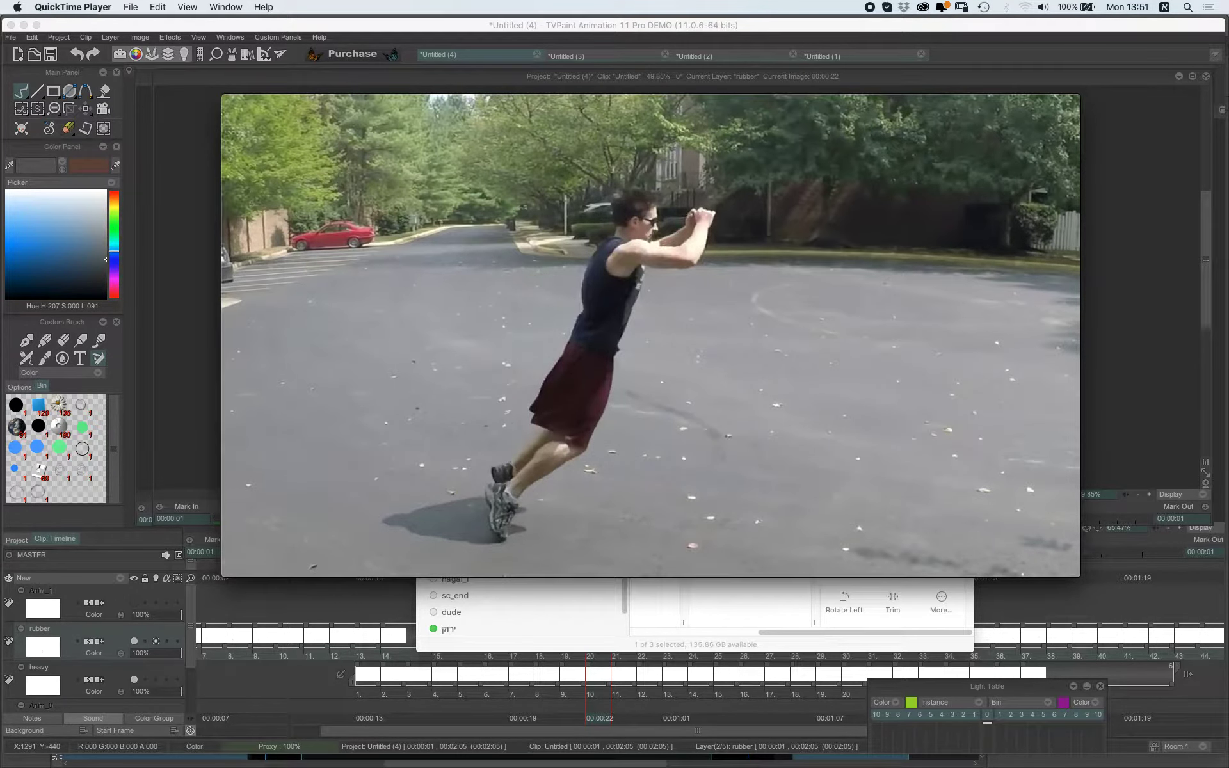
Step through the airborne frames to study the man's pose in mid-jump.
{"action": "key", "text": "Right"}
{"action": "key", "text": "Right"}
{"action": "key", "text": "Right"}
{"action": "key", "text": "Right"}
{"action": "key", "text": "Right"}
{"action": "key", "text": "Right"}
{"action": "key", "text": "Right"}
{"action": "key", "text": "Right"}
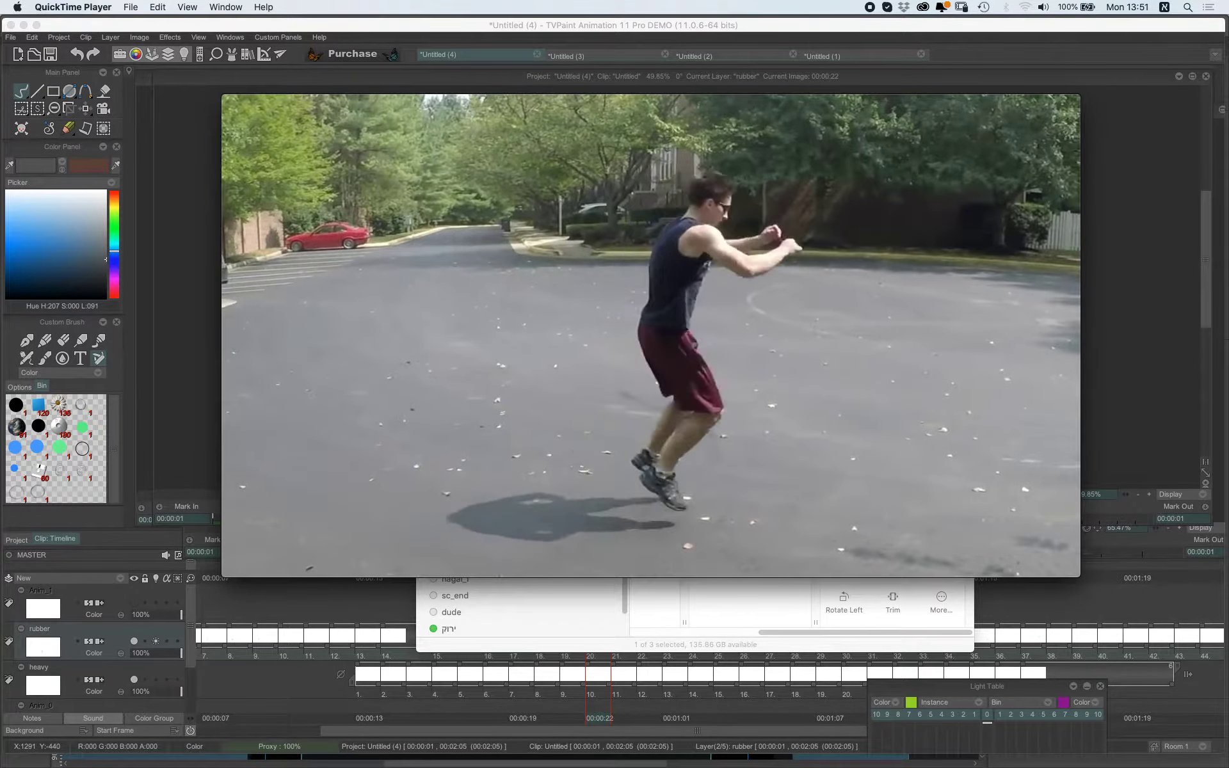
{"action": "key", "text": "Right"}
{"action": "key", "text": "Right"}
{"action": "key", "text": "Right"}
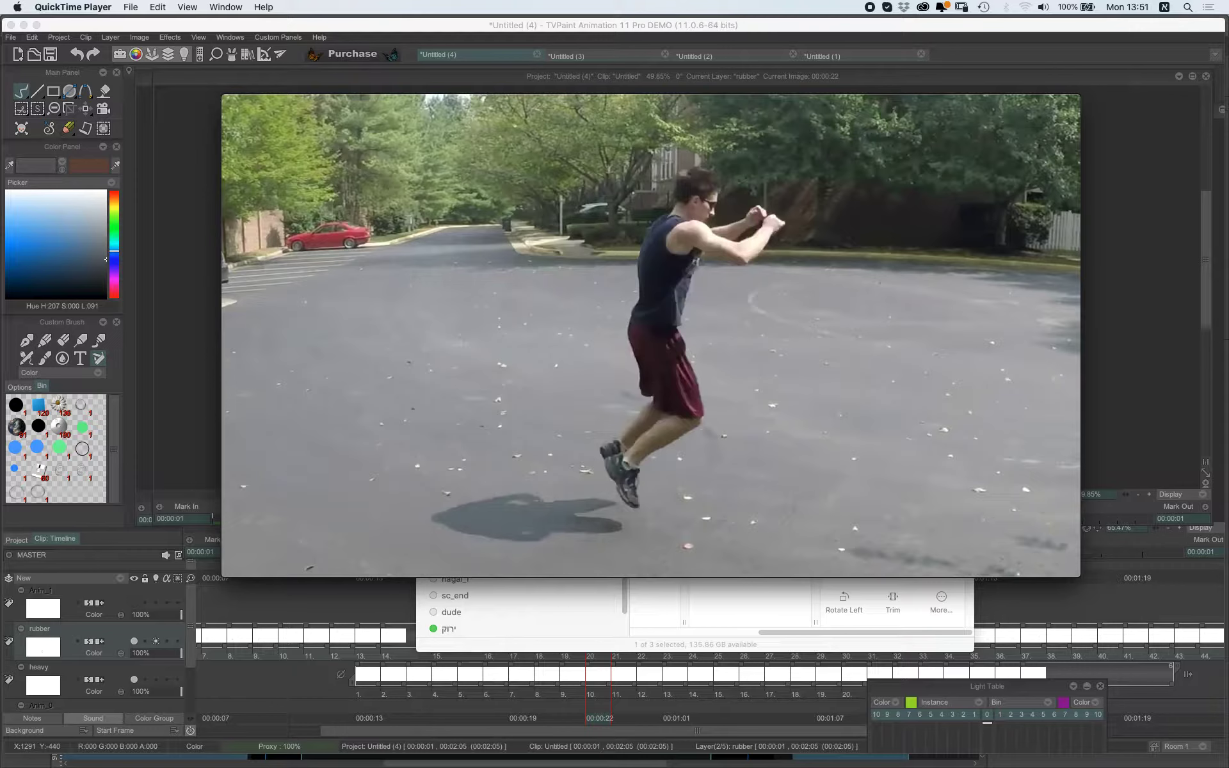
Compare the stretched take-off pose with the mid-air pose by going back and advancing again.
{"action": "key", "text": "Left"}
{"action": "key", "text": "Left"}
{"action": "key", "text": "Left"}
{"action": "key", "text": "Left"}
{"action": "key", "text": "Left"}
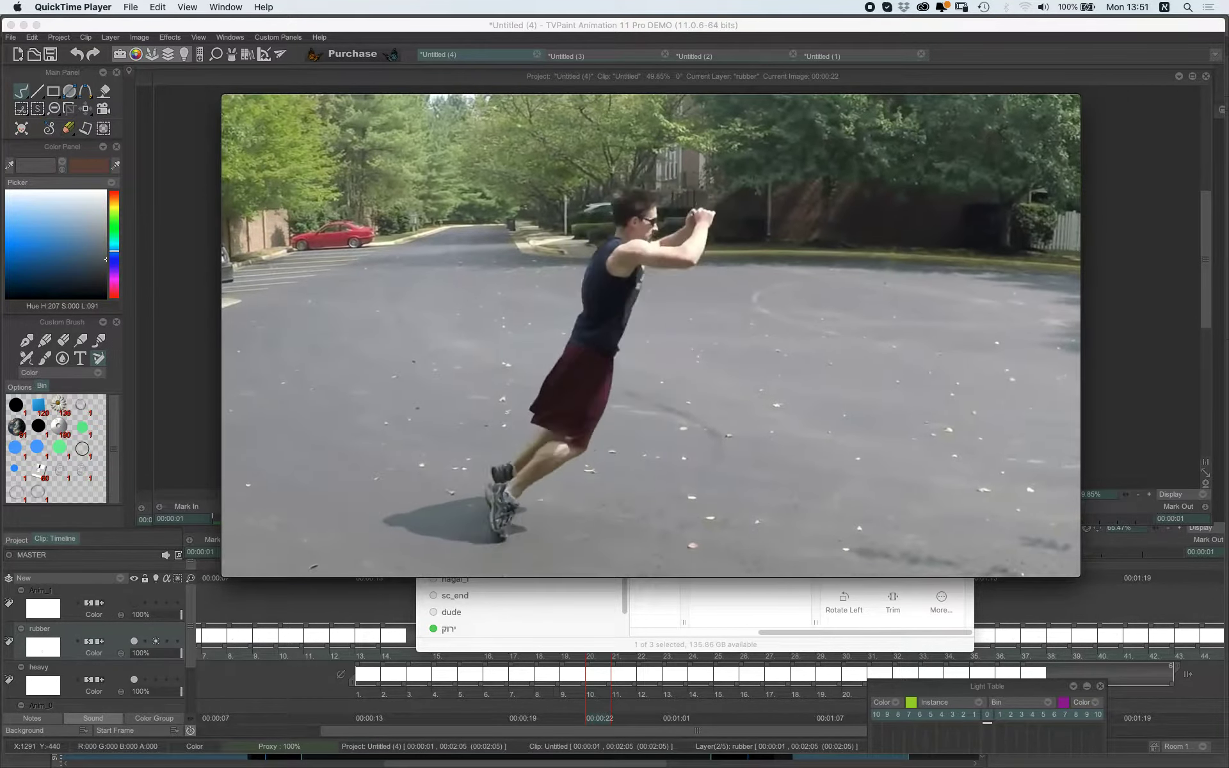
{"action": "key", "text": "Right"}
{"action": "key", "text": "Right"}
{"action": "key", "text": "Right"}
{"action": "key", "text": "Right"}
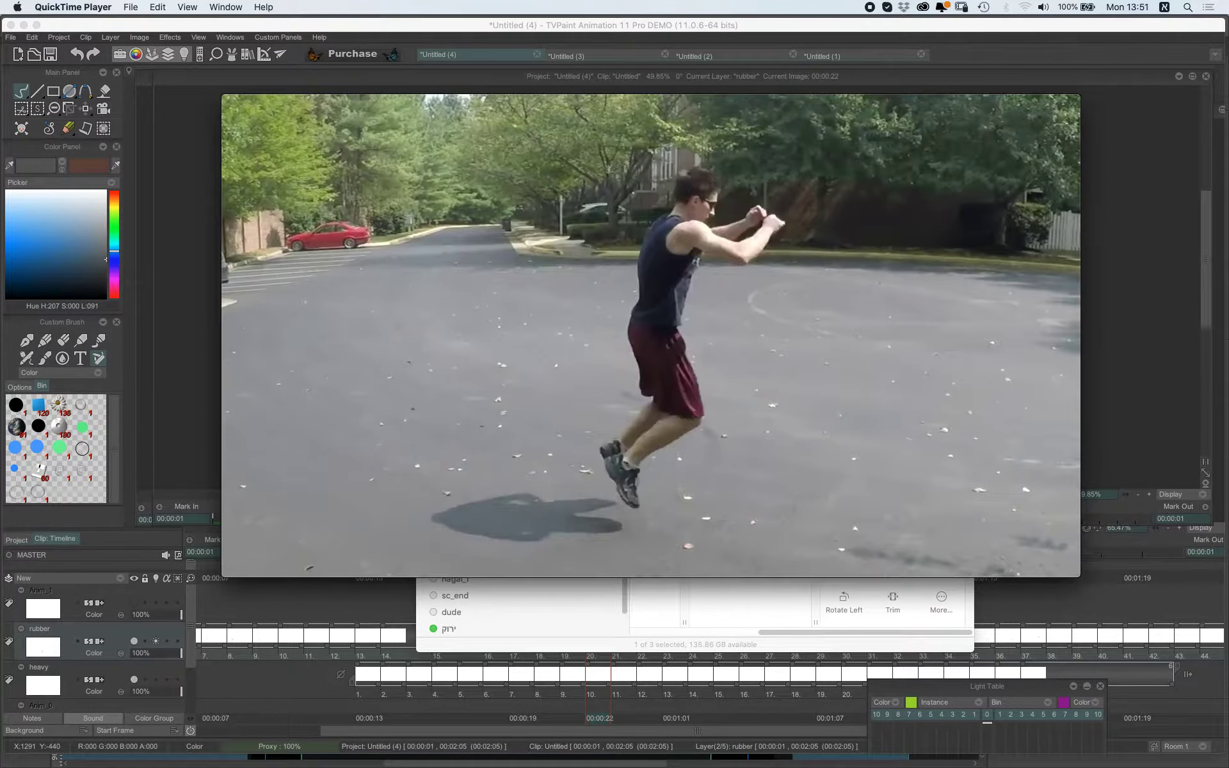
Examine the landing frame by frame, from mid-air through heel contact to both feet flat on the ground.
{"action": "key", "text": "Right"}
{"action": "key", "text": "Right"}
{"action": "key", "text": "Right"}
{"action": "key", "text": "Right"}
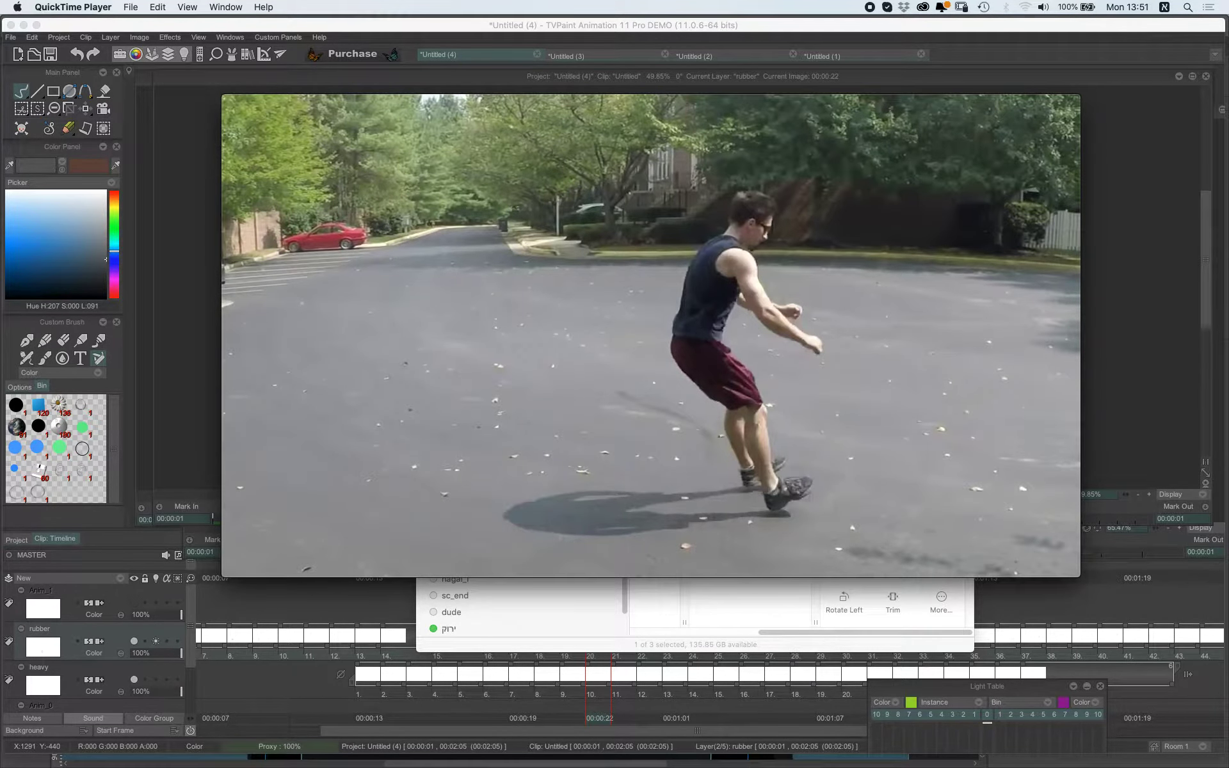
{"action": "key", "text": "Right"}
{"action": "key", "text": "Right"}
{"action": "key", "text": "Right"}
{"action": "key", "text": "Right"}
{"action": "key", "text": "Right"}
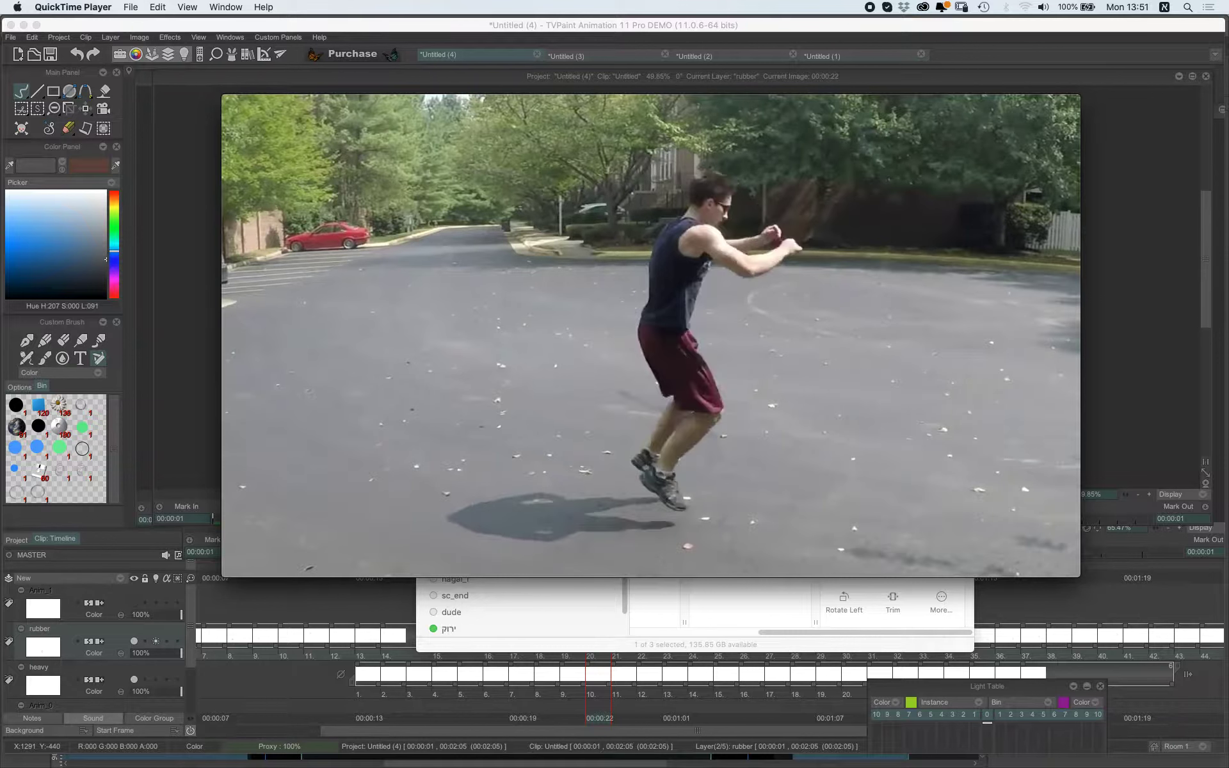
{"action": "key", "text": "Right"}
{"action": "key", "text": "Right"}
{"action": "key", "text": "Right"}
{"action": "key", "text": "Right"}
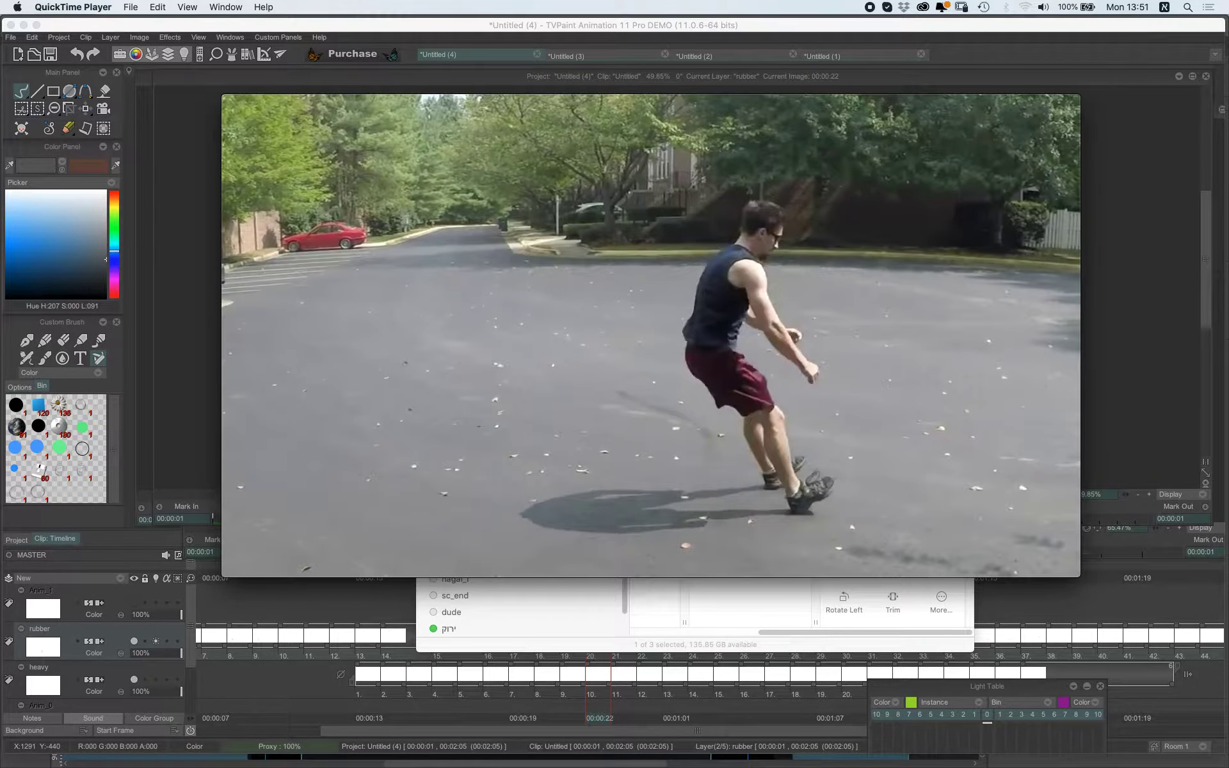
{"action": "key", "text": "Right"}
{"action": "key", "text": "Right"}
{"action": "key", "text": "Right"}
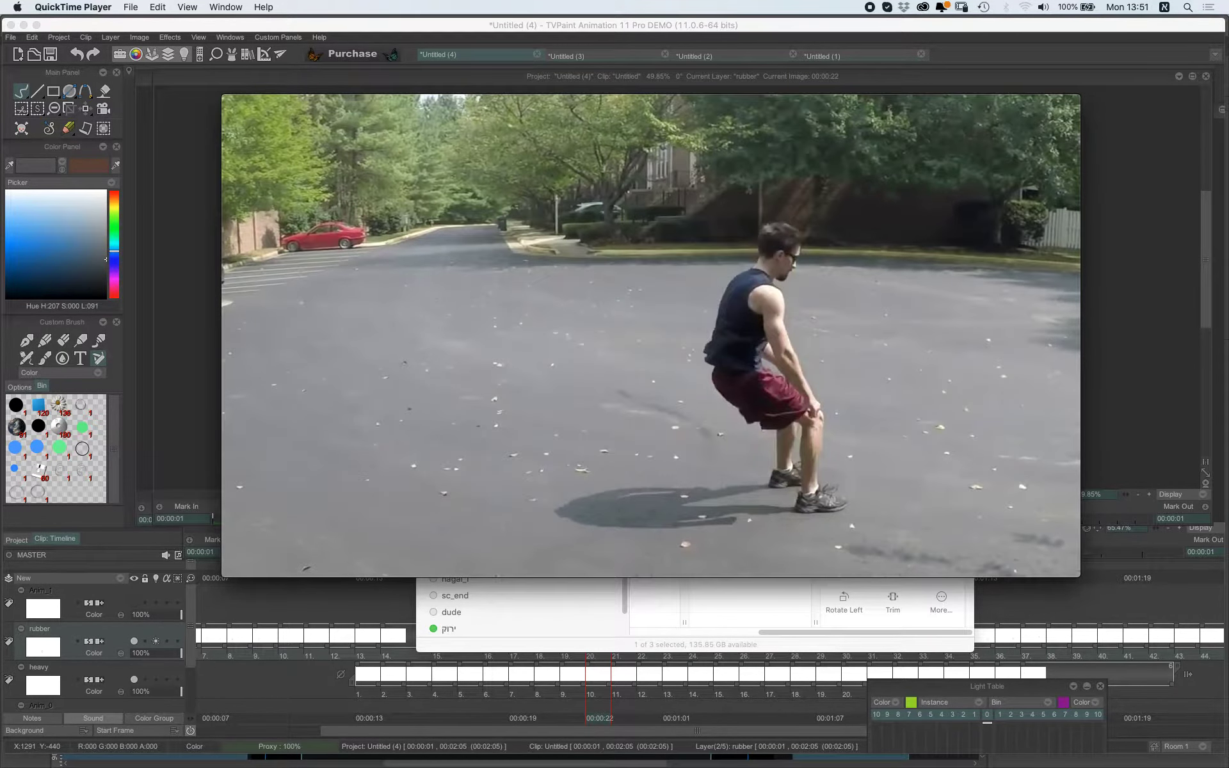
Step through the landing squat and the recovery until the man stands upright again.
{"action": "key", "text": "Right"}
{"action": "key", "text": "Right"}
{"action": "key", "text": "Right"}
{"action": "key", "text": "Right"}
{"action": "key", "text": "Right"}
{"action": "key", "text": "Right"}
{"action": "key", "text": "Right"}
{"action": "key", "text": "Right"}
{"action": "key", "text": "Right"}
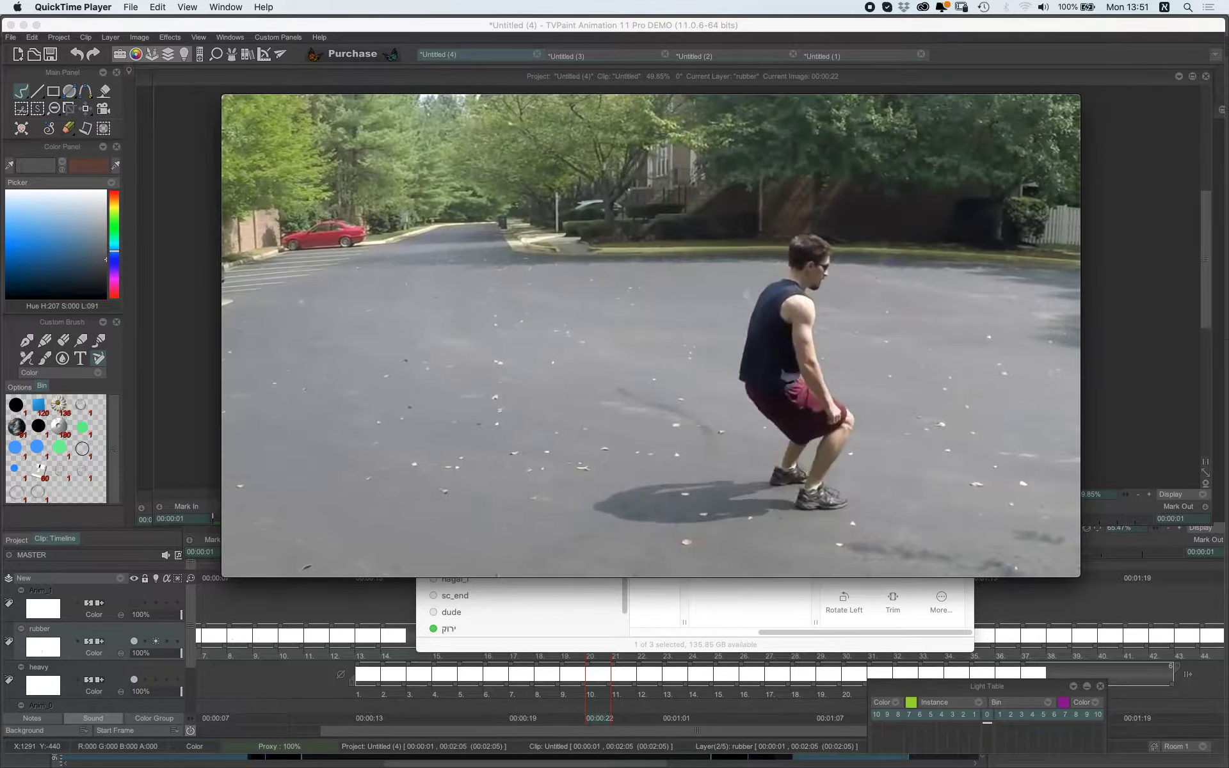
{"action": "key", "text": "Right"}
{"action": "key", "text": "Right"}
{"action": "key", "text": "Right"}
{"action": "key", "text": "Right"}
{"action": "key", "text": "Right"}
{"action": "key", "text": "Right"}
{"action": "key", "text": "Right"}
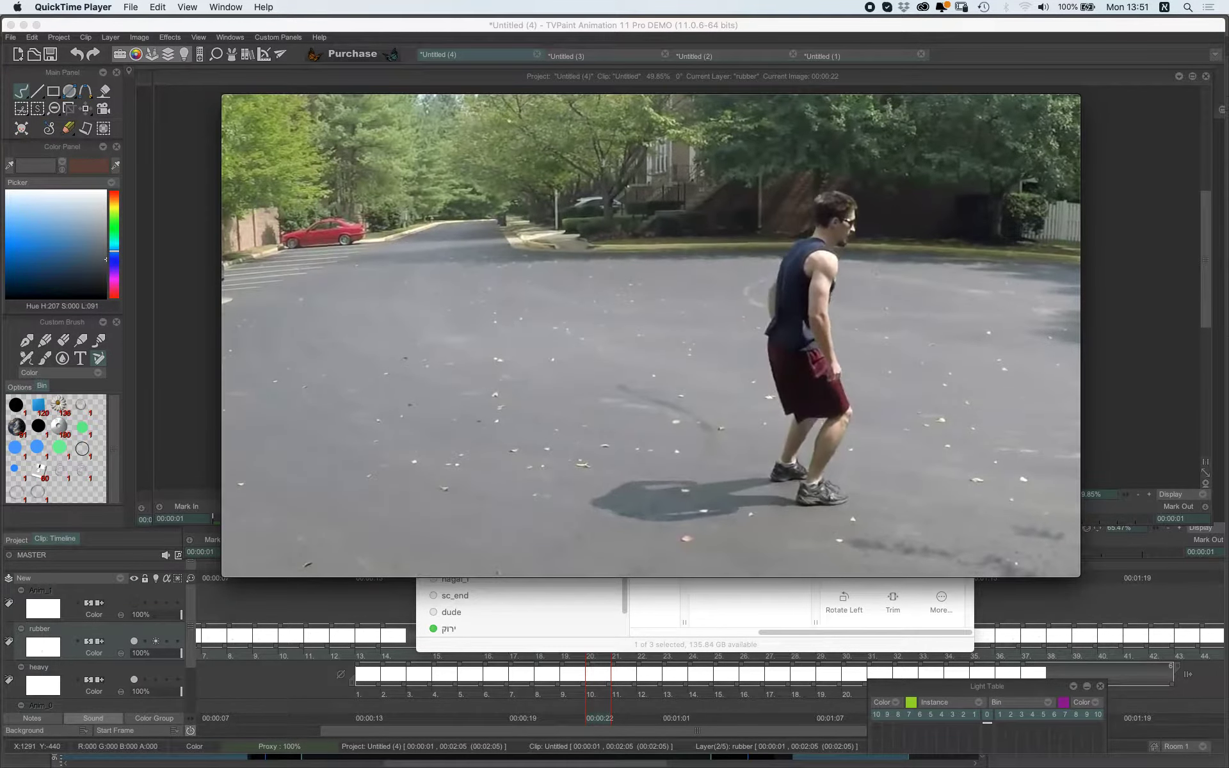
{"action": "key", "text": "Right"}
{"action": "key", "text": "Right"}
{"action": "key", "text": "Right"}
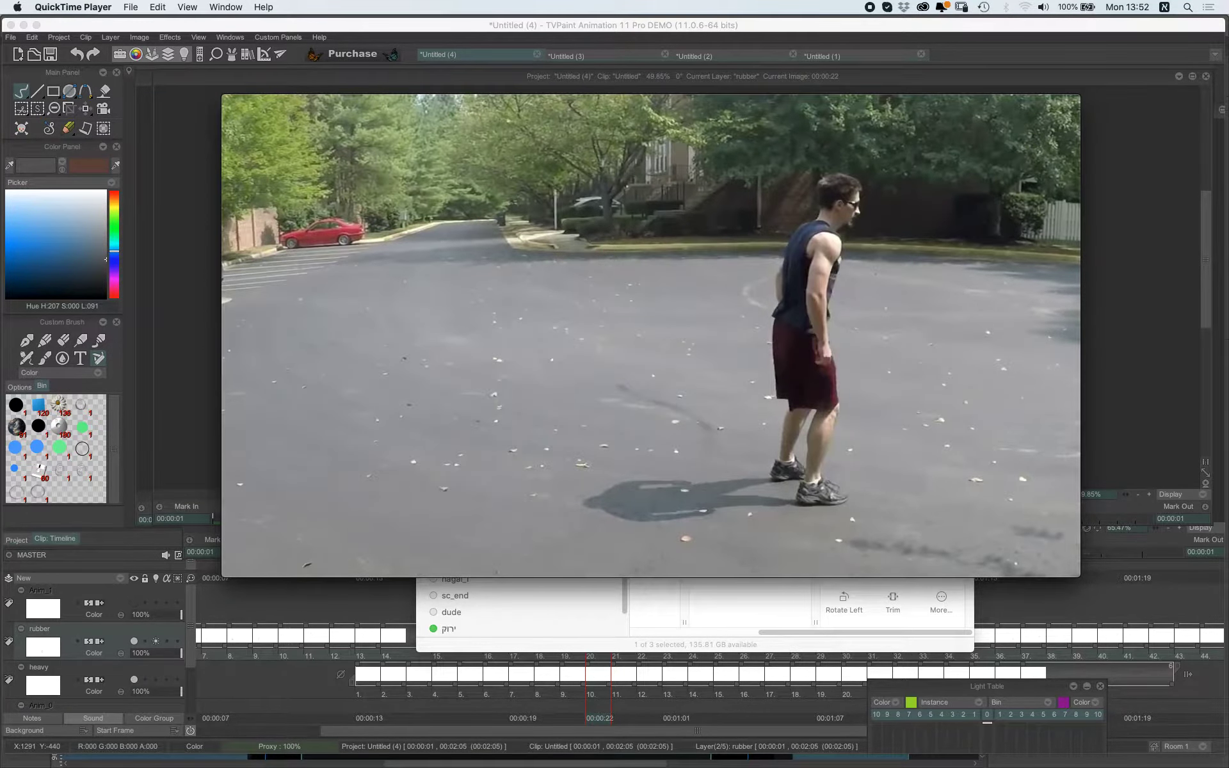
Switch to TVPaint Animation and create a new HDTV 1080 project, 1920 by 1080 at 24 fps, fitting its canvas window into the workspace.
{"action": "left_click", "coordinate": [1156, 289]}
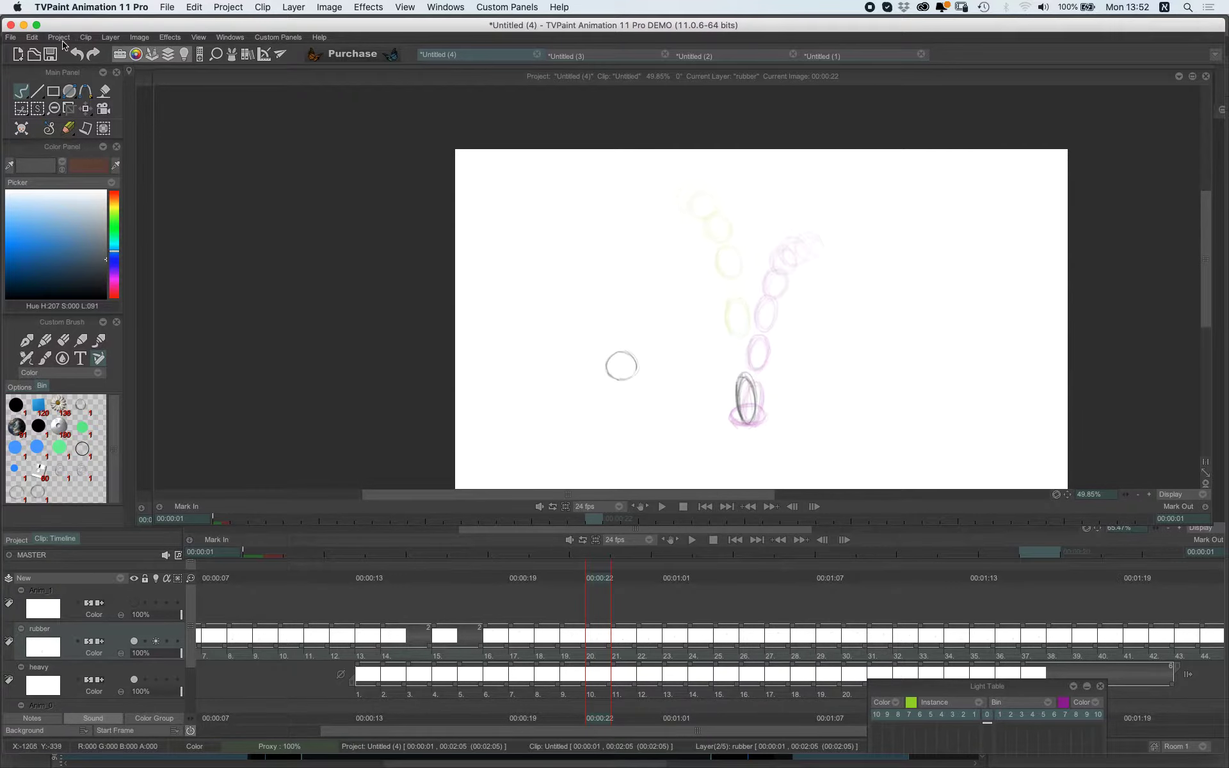
{"action": "left_click", "coordinate": [10, 37]}
{"action": "left_click", "coordinate": [29, 50]}
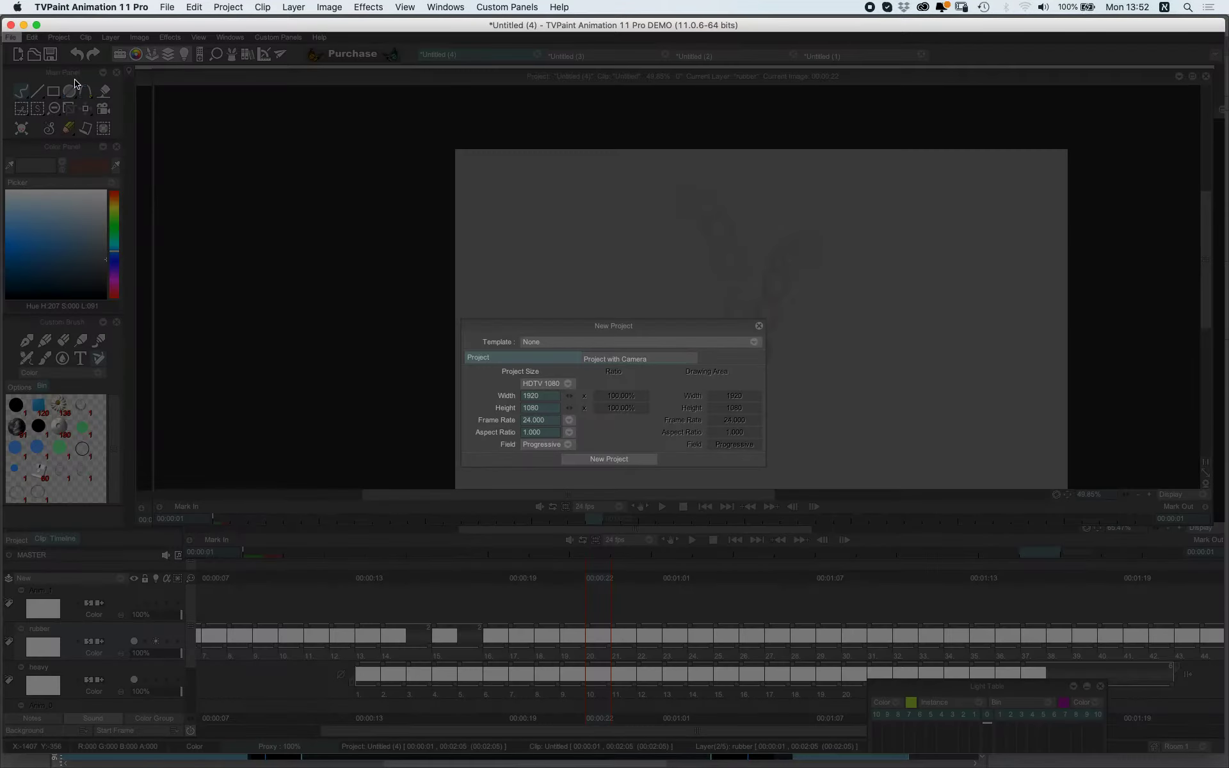
{"action": "left_click", "coordinate": [589, 461]}
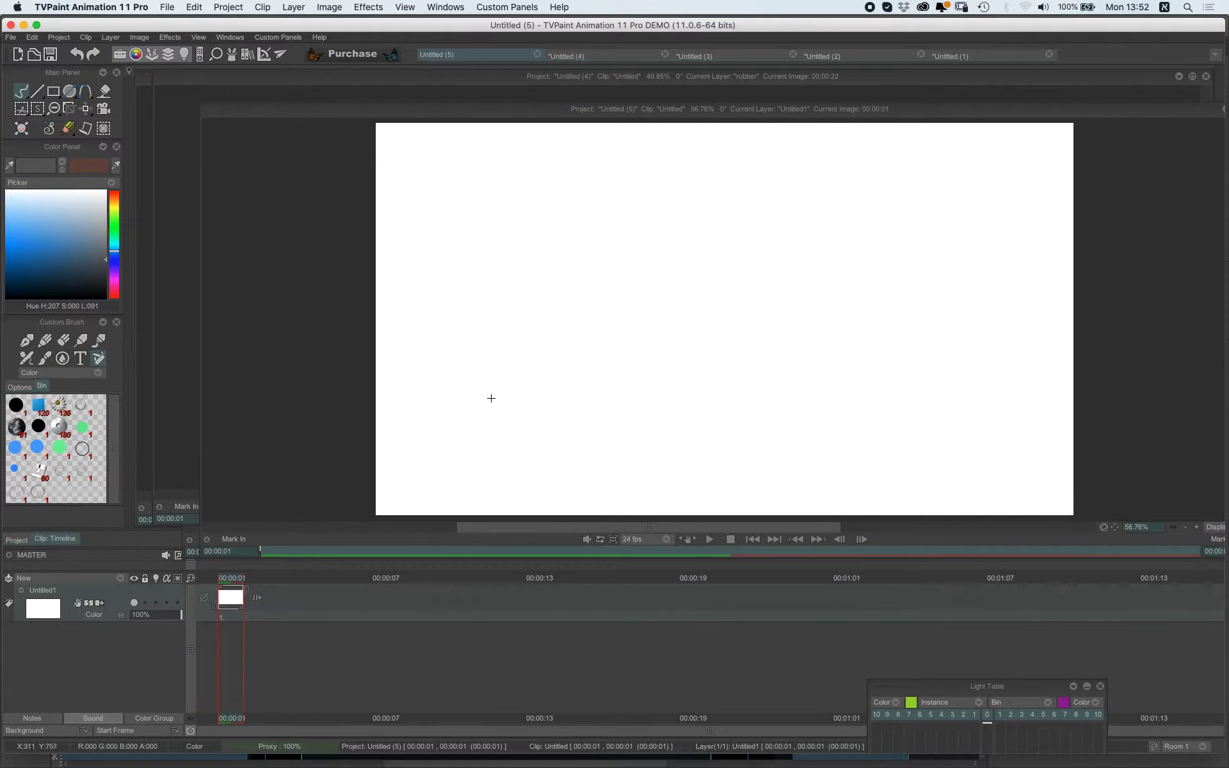
{"action": "left_click_drag", "start_coordinate": [407, 121], "coordinate": [360, 86]}
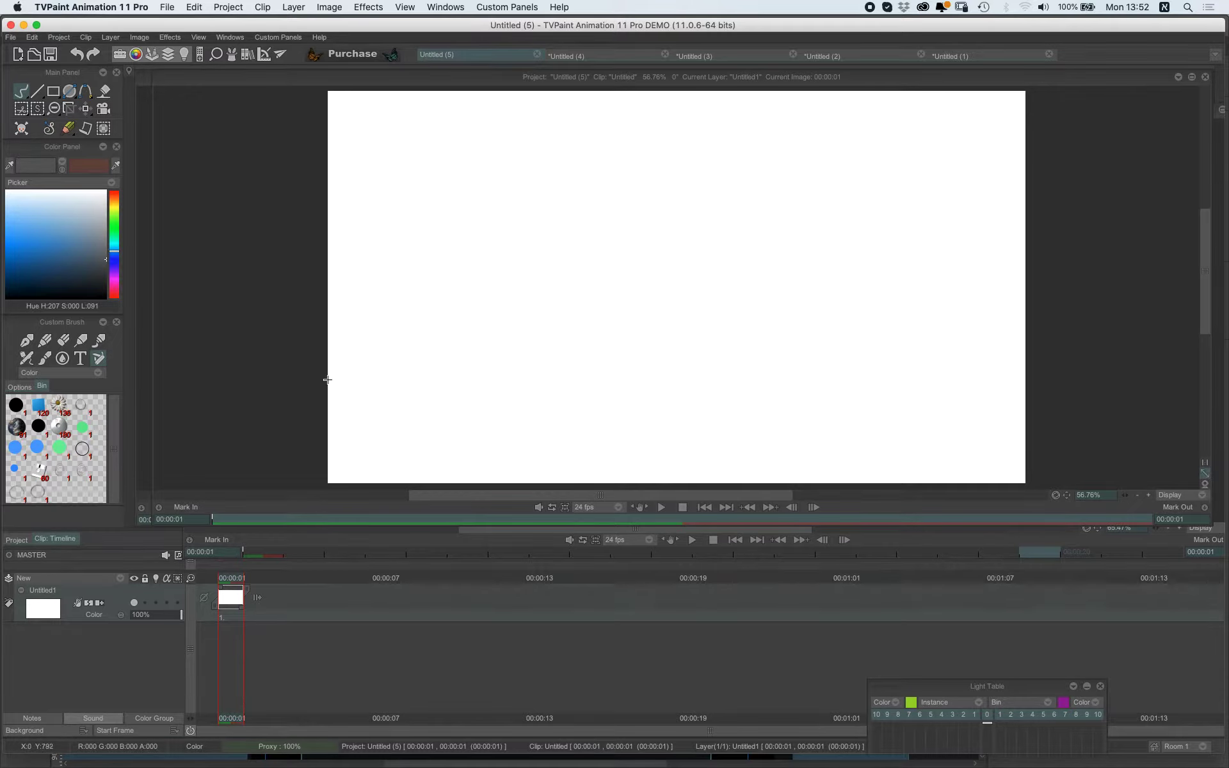
Sketch a horizontal ground line across the lower part of the canvas and two ball circles marking the start and end of the jump.
{"action": "mouse_move", "coordinate": [330, 377]}
{"action": "left_mouse_down"}
{"action": "mouse_move", "coordinate": [754, 377]}
{"action": "mouse_move", "coordinate": [993, 392]}
{"action": "left_mouse_up"}
{"action": "key", "text": "super+z"}
{"action": "left_click_drag", "start_coordinate": [330, 382], "coordinate": [1060, 417]}
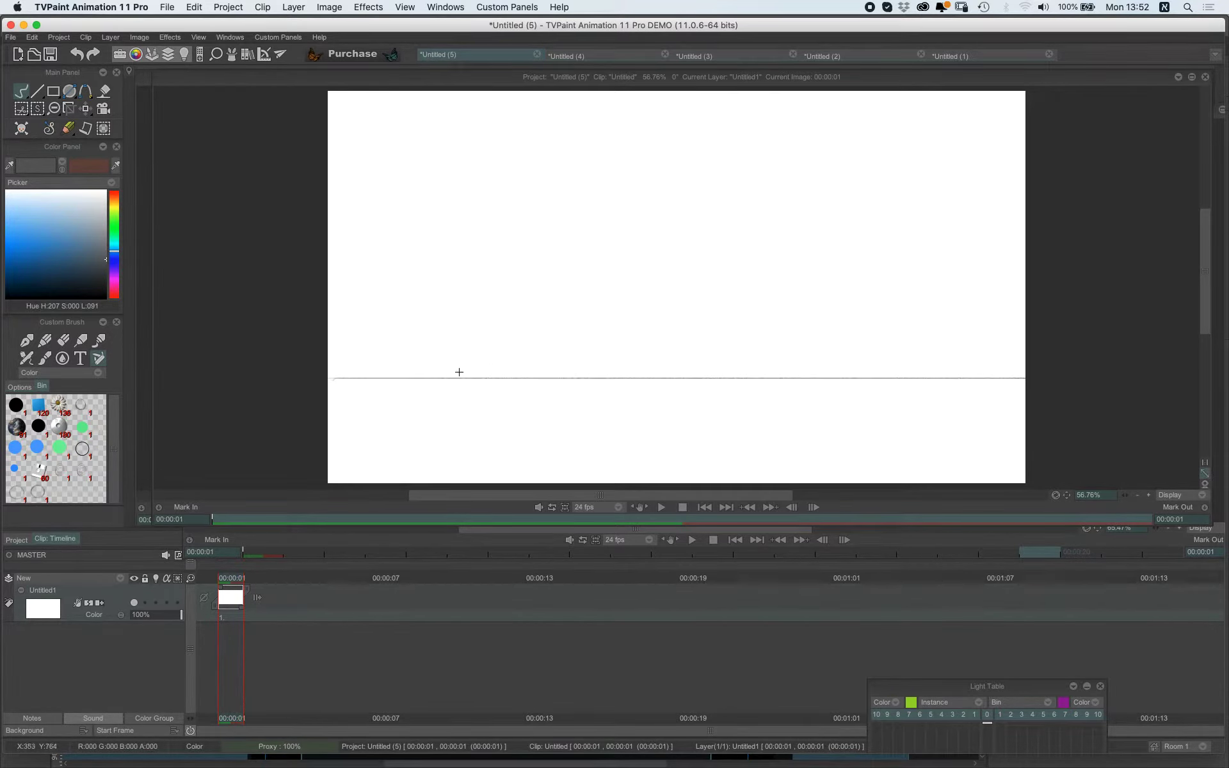
{"action": "mouse_move", "coordinate": [459, 372]}
{"action": "left_mouse_down"}
{"action": "mouse_move", "coordinate": [465, 333]}
{"action": "mouse_move", "coordinate": [472, 375]}
{"action": "mouse_move", "coordinate": [515, 371]}
{"action": "mouse_move", "coordinate": [509, 314]}
{"action": "mouse_move", "coordinate": [462, 340]}
{"action": "mouse_move", "coordinate": [494, 375]}
{"action": "left_mouse_up"}
{"action": "mouse_move", "coordinate": [865, 372]}
{"action": "left_mouse_down"}
{"action": "mouse_move", "coordinate": [845, 356]}
{"action": "mouse_move", "coordinate": [892, 321]}
{"action": "mouse_move", "coordinate": [858, 368]}
{"action": "mouse_move", "coordinate": [851, 316]}
{"action": "mouse_move", "coordinate": [895, 327]}
{"action": "left_mouse_up"}
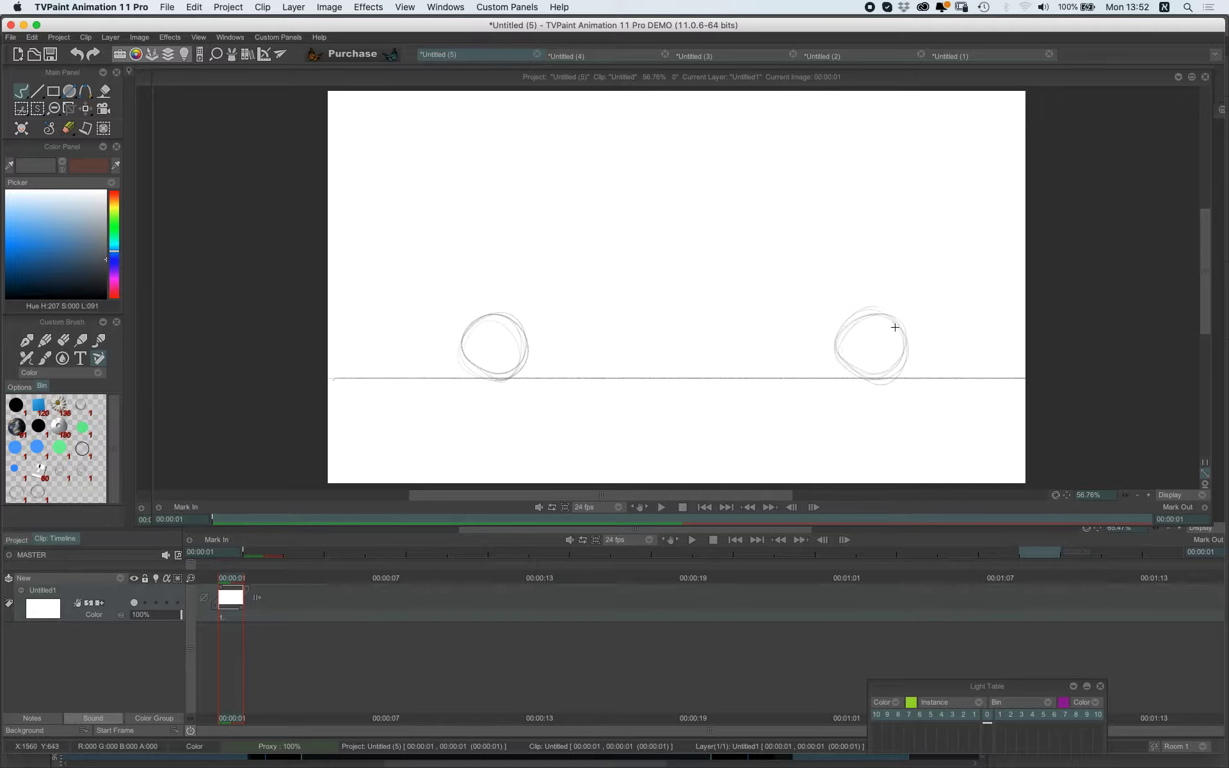
Sketch a high arc from the start ball to the end ball as the jump path, reinforcing its ends and descending side.
{"action": "mouse_move", "coordinate": [486, 365]}
{"action": "left_mouse_down"}
{"action": "mouse_move", "coordinate": [507, 310]}
{"action": "mouse_move", "coordinate": [559, 255]}
{"action": "mouse_move", "coordinate": [645, 217]}
{"action": "left_mouse_up"}
{"action": "mouse_move", "coordinate": [551, 258]}
{"action": "left_mouse_down"}
{"action": "mouse_move", "coordinate": [704, 207]}
{"action": "mouse_move", "coordinate": [875, 355]}
{"action": "mouse_move", "coordinate": [854, 352]}
{"action": "mouse_move", "coordinate": [872, 350]}
{"action": "mouse_move", "coordinate": [877, 370]}
{"action": "mouse_move", "coordinate": [820, 269]}
{"action": "mouse_move", "coordinate": [770, 228]}
{"action": "mouse_move", "coordinate": [689, 205]}
{"action": "mouse_move", "coordinate": [625, 216]}
{"action": "mouse_move", "coordinate": [560, 253]}
{"action": "mouse_move", "coordinate": [484, 378]}
{"action": "mouse_move", "coordinate": [508, 314]}
{"action": "mouse_move", "coordinate": [628, 211]}
{"action": "mouse_move", "coordinate": [564, 258]}
{"action": "mouse_move", "coordinate": [681, 209]}
{"action": "mouse_move", "coordinate": [723, 206]}
{"action": "mouse_move", "coordinate": [811, 252]}
{"action": "mouse_move", "coordinate": [786, 231]}
{"action": "mouse_move", "coordinate": [831, 272]}
{"action": "left_mouse_up"}
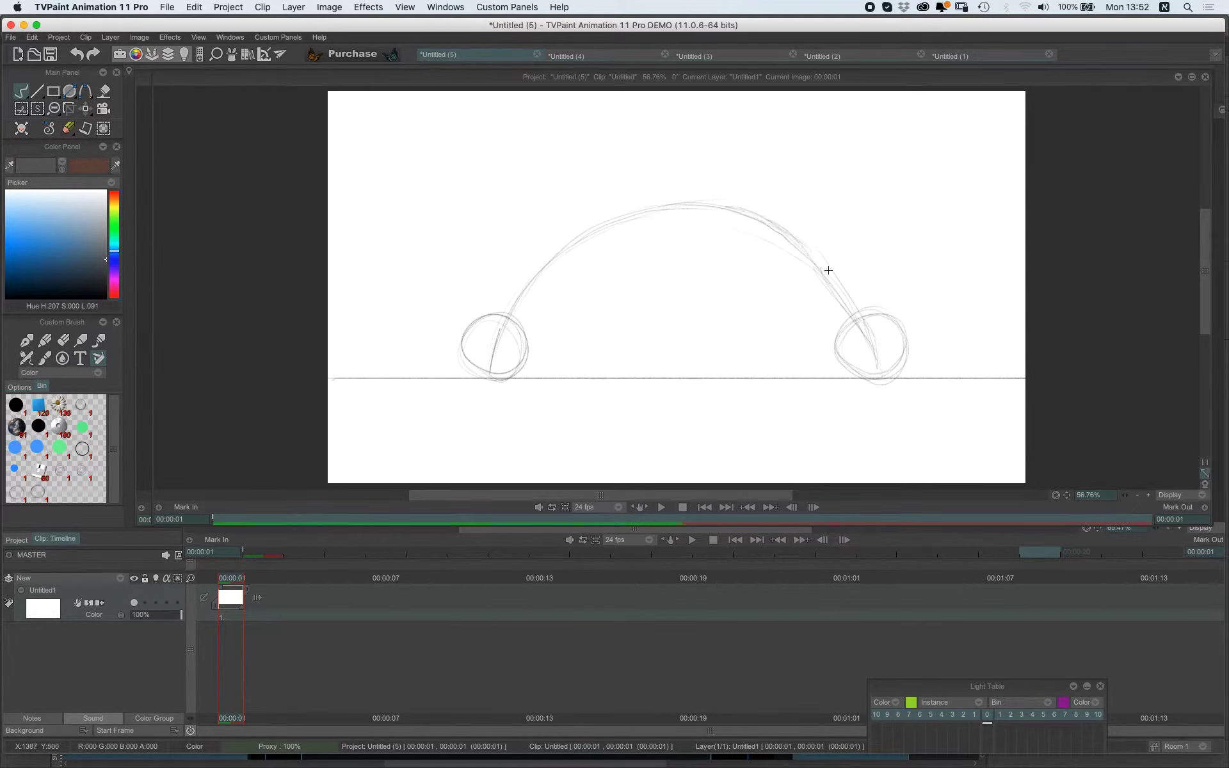
{"action": "left_click_drag", "start_coordinate": [890, 383], "coordinate": [867, 340]}
{"action": "left_click_drag", "start_coordinate": [486, 371], "coordinate": [504, 324]}
{"action": "mouse_move", "coordinate": [635, 211]}
{"action": "left_mouse_down"}
{"action": "mouse_move", "coordinate": [693, 206]}
{"action": "mouse_move", "coordinate": [846, 247]}
{"action": "mouse_move", "coordinate": [879, 357]}
{"action": "left_mouse_up"}
Lower the sketch layer's opacity to 23% and add a new animation layer above it.
{"action": "left_click_drag", "start_coordinate": [141, 615], "coordinate": [144, 620]}
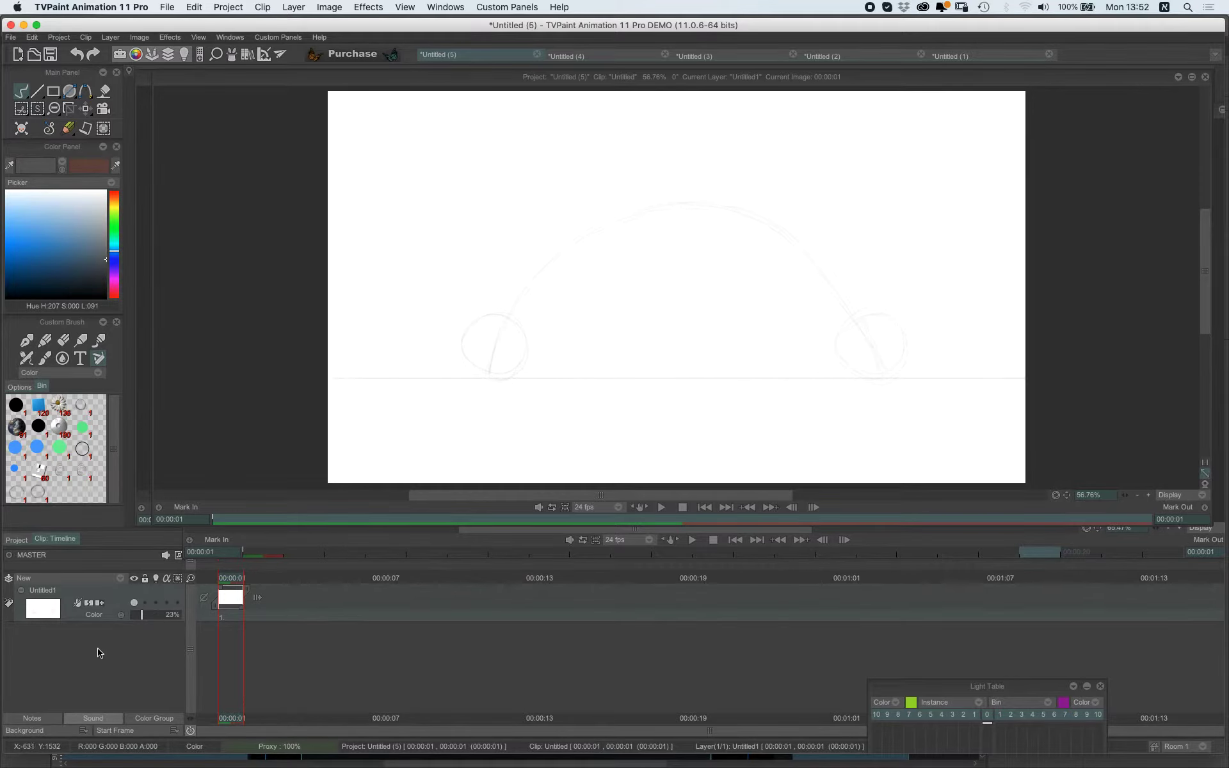
{"action": "right_click", "coordinate": [103, 660]}
{"action": "left_click", "coordinate": [131, 654]}
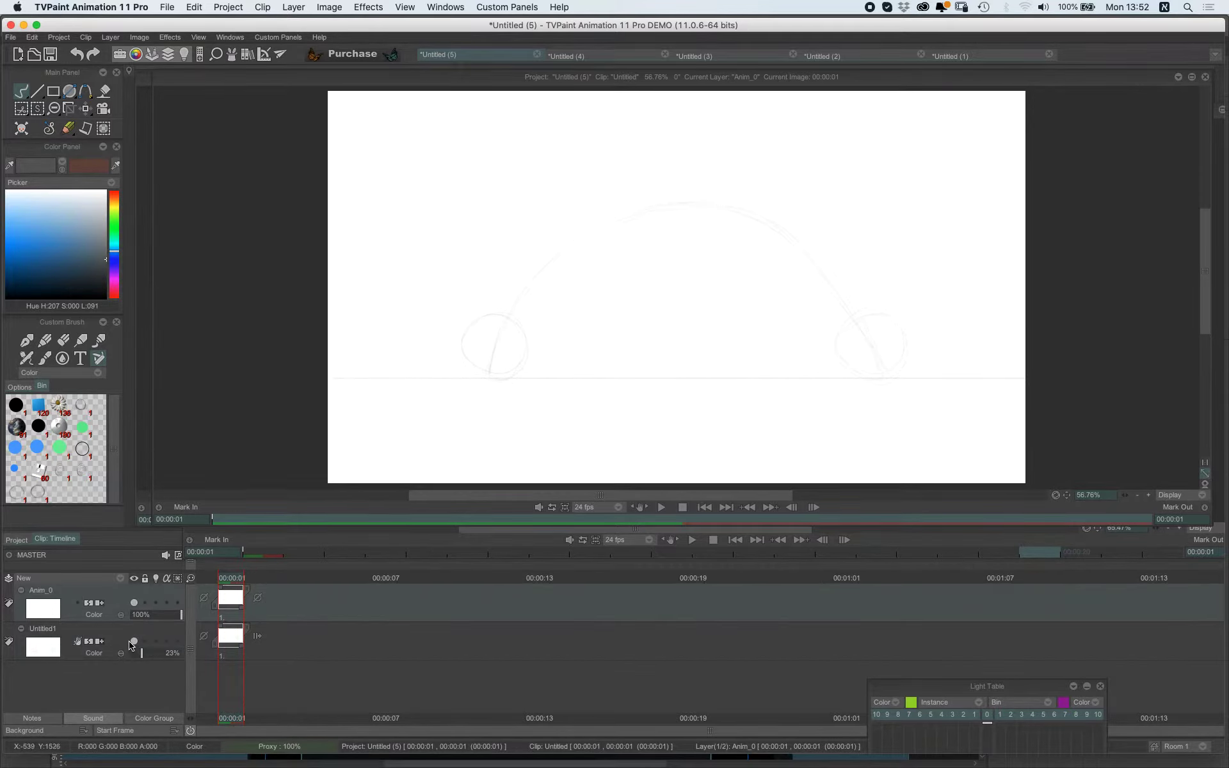
Rename the faded sketch layer to "guide".
{"action": "left_click", "coordinate": [43, 634]}
{"action": "double_click", "coordinate": [42, 632]}
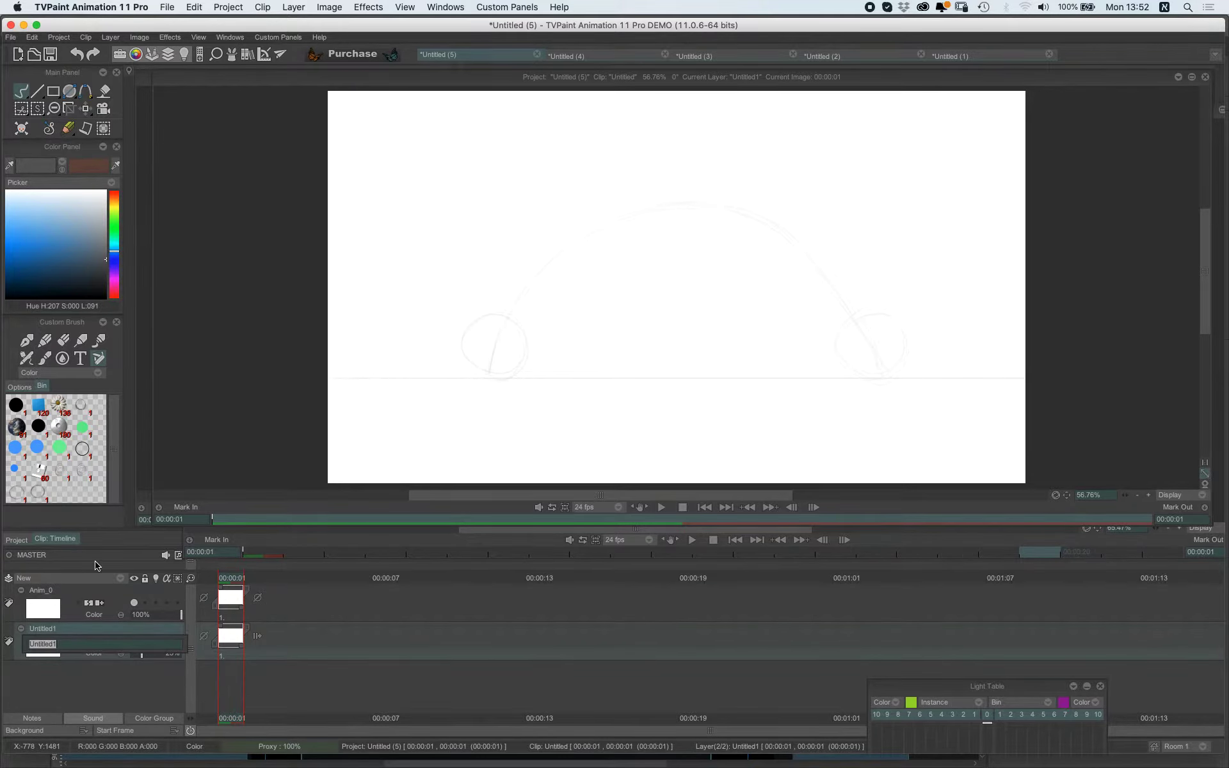
{"action": "type", "text": "y"}
{"action": "type", "text": "uide"}
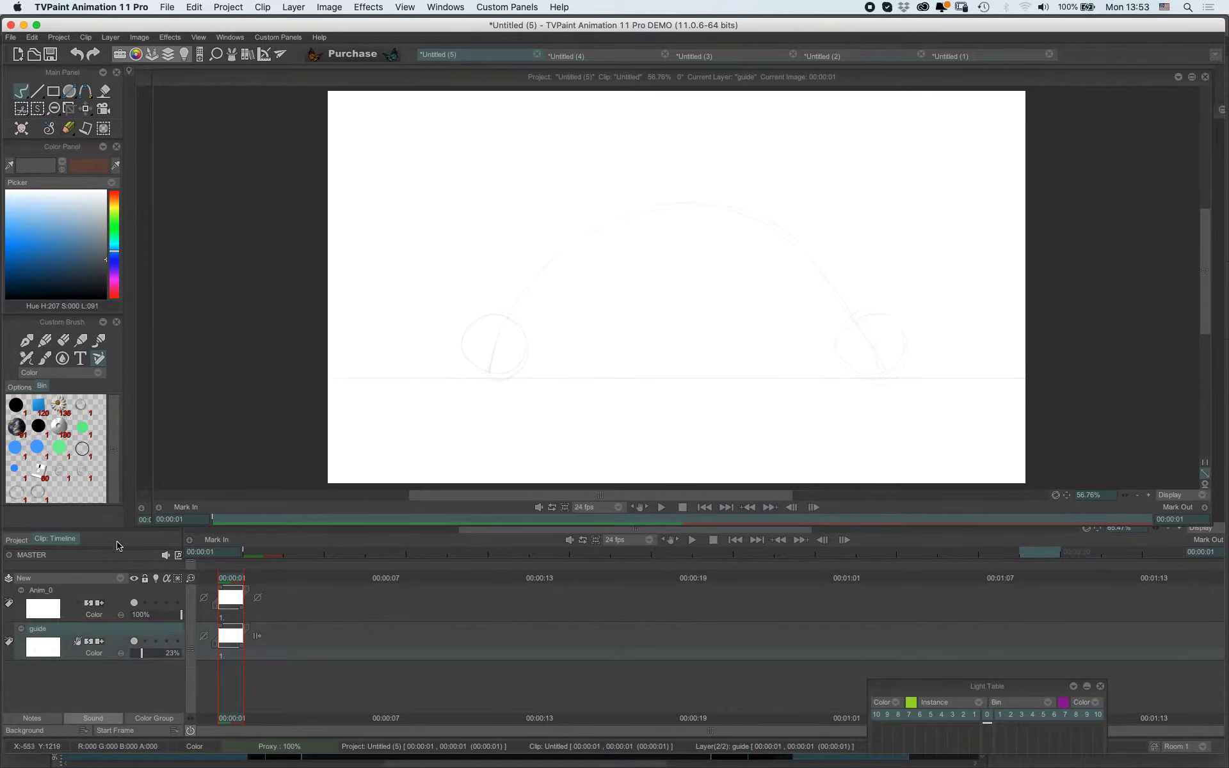
Rename the new animation layer to "ball" and give it the Green colour group.
{"action": "left_click", "coordinate": [49, 592]}
{"action": "double_click", "coordinate": [49, 592]}
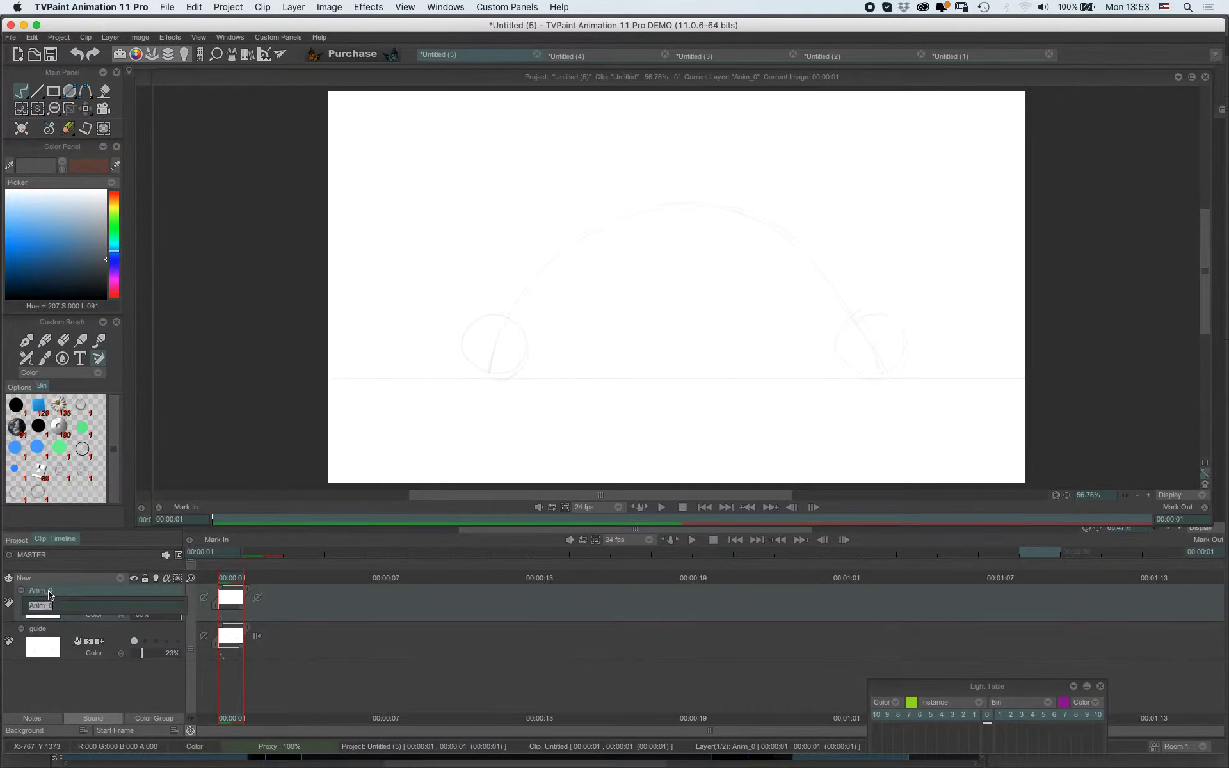
{"action": "type", "text": "ball"}
{"action": "key", "text": "Return"}
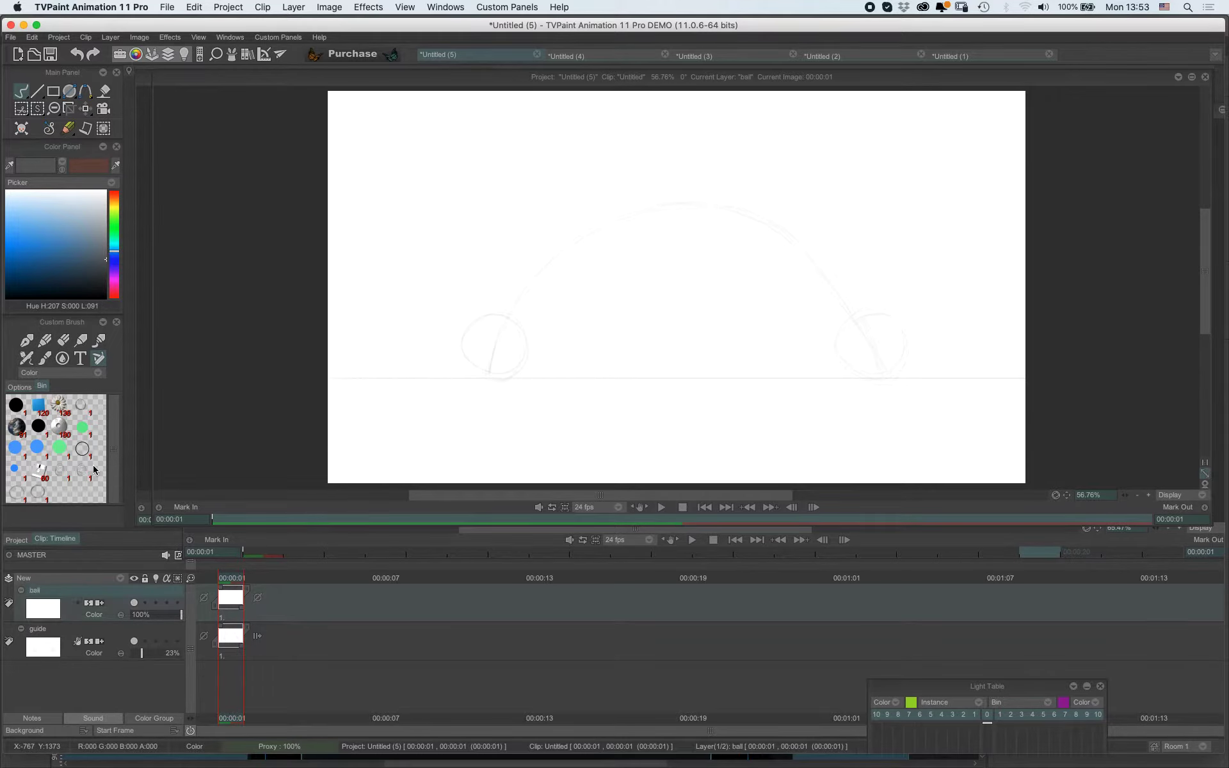
{"action": "left_click", "coordinate": [12, 599]}
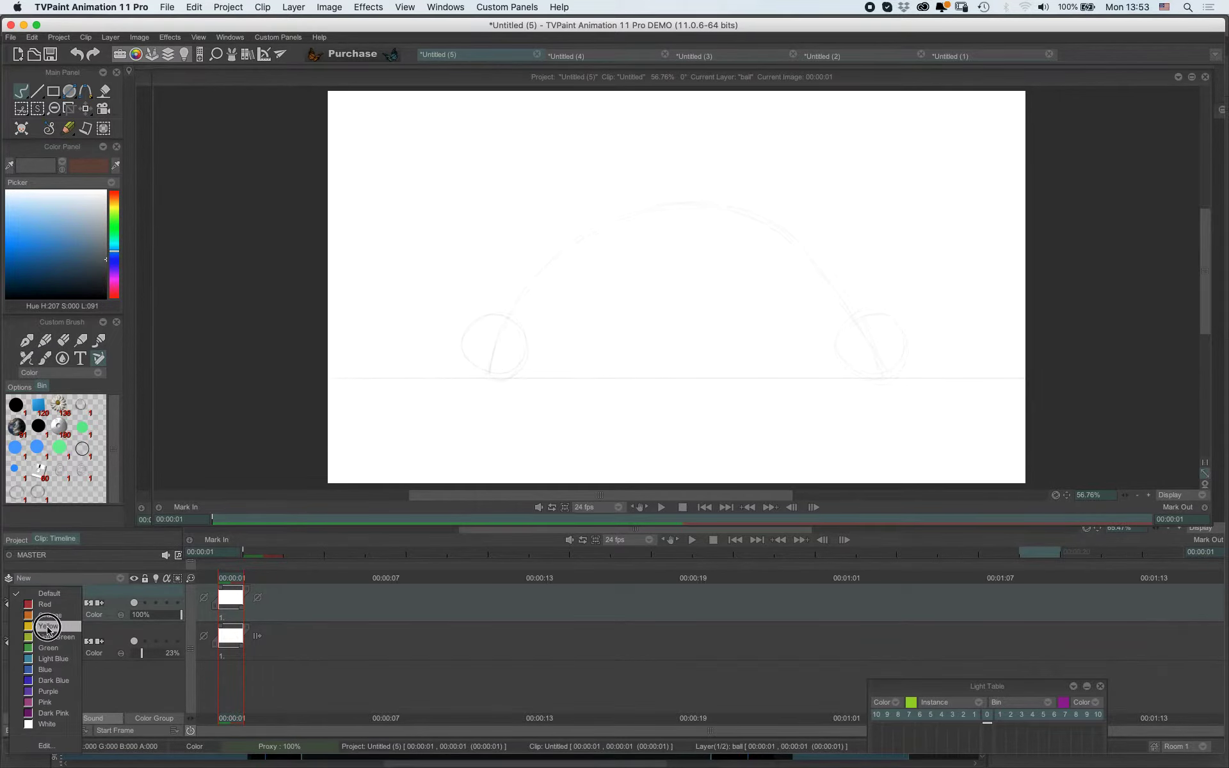
{"action": "left_click", "coordinate": [46, 649]}
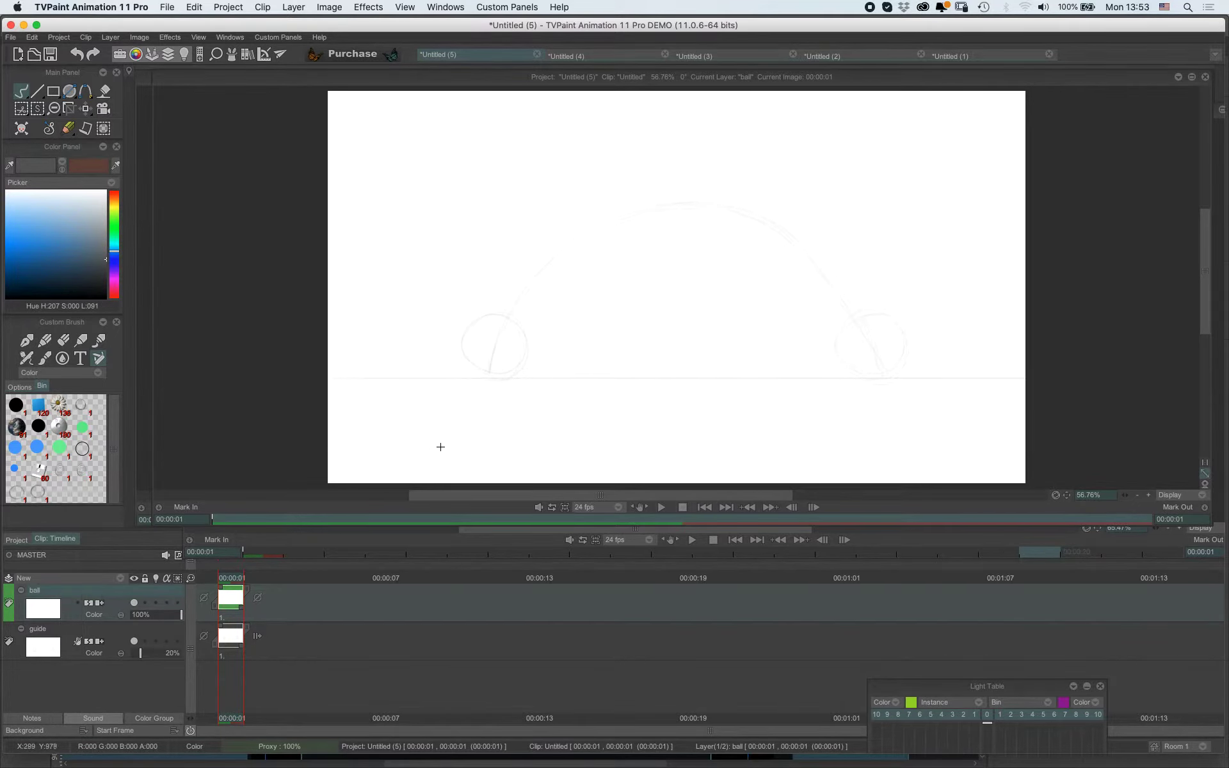
{"action": "key", "text": "b"}
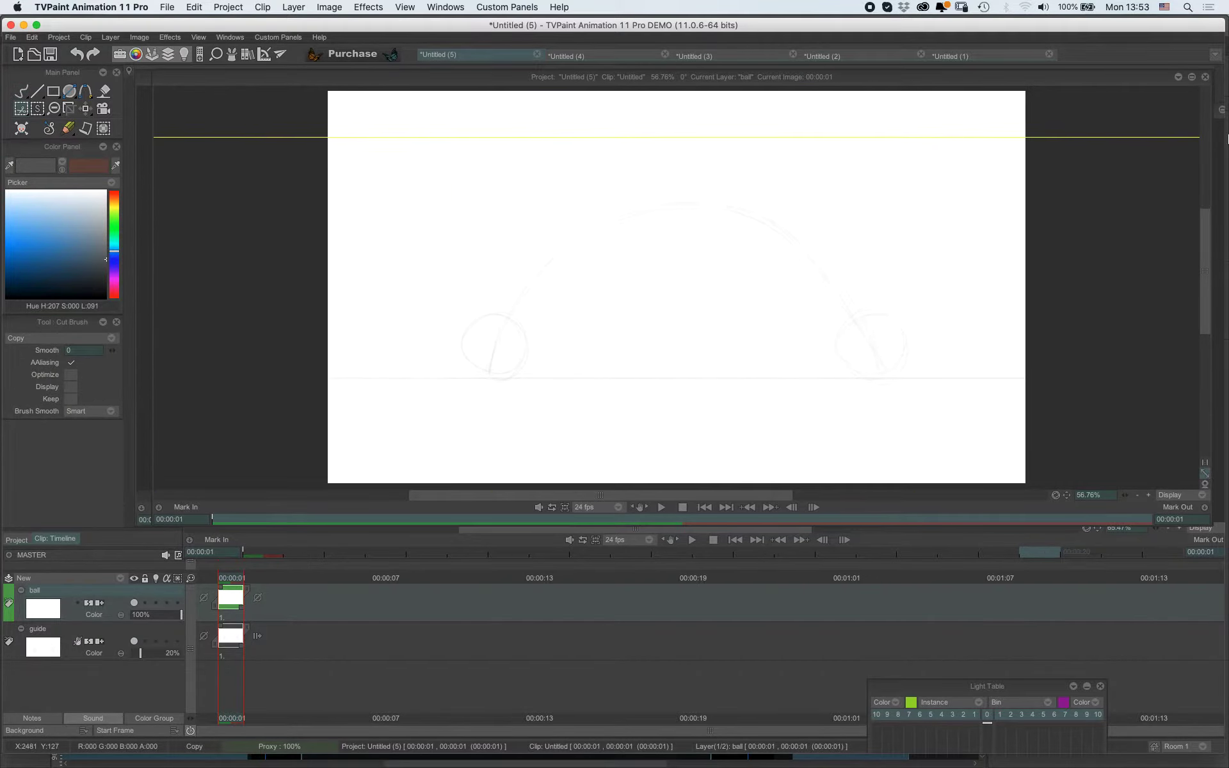
{"action": "mouse_move", "coordinate": [1228, 138]}
{"action": "left_click", "coordinate": [1120, 105]}
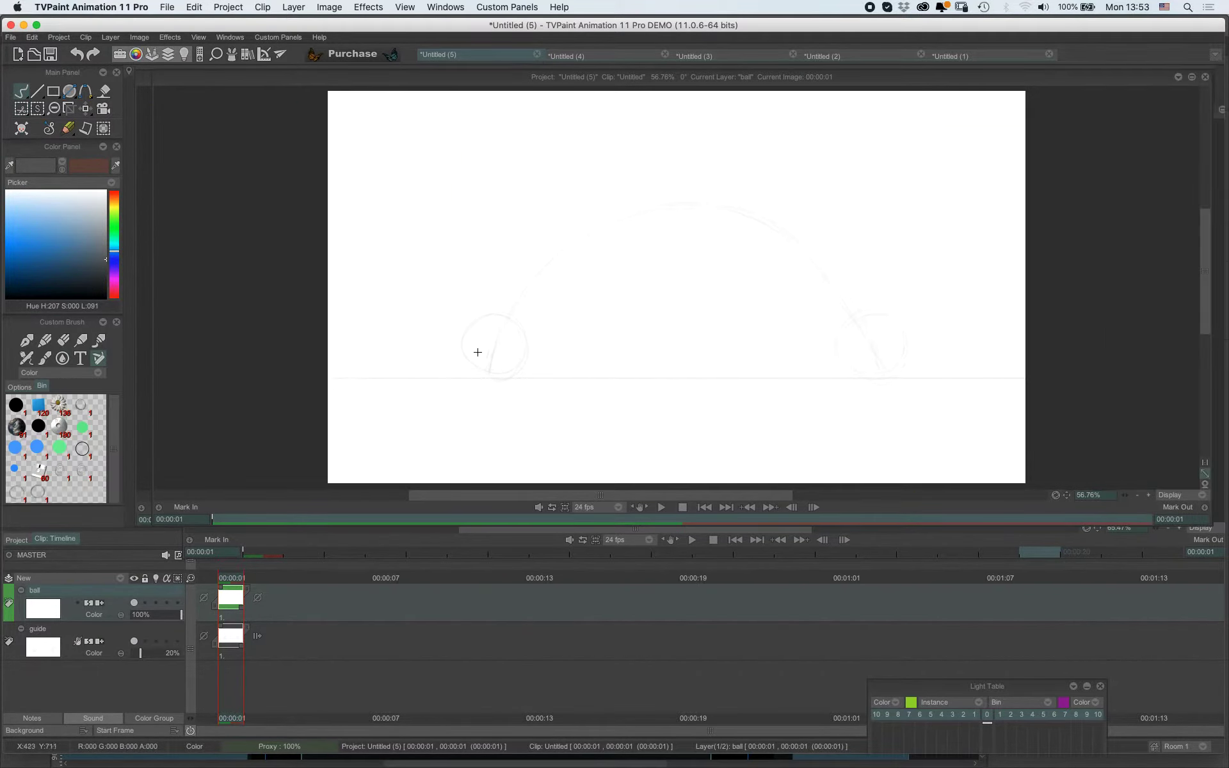
Draw the round resting ball on frame 1 of the ball layer, tracing the guide's start circle.
{"action": "mouse_move", "coordinate": [472, 367]}
{"action": "left_mouse_down"}
{"action": "mouse_move", "coordinate": [461, 336]}
{"action": "mouse_move", "coordinate": [497, 316]}
{"action": "mouse_move", "coordinate": [477, 326]}
{"action": "mouse_move", "coordinate": [531, 348]}
{"action": "mouse_move", "coordinate": [486, 319]}
{"action": "mouse_move", "coordinate": [525, 365]}
{"action": "left_mouse_up"}
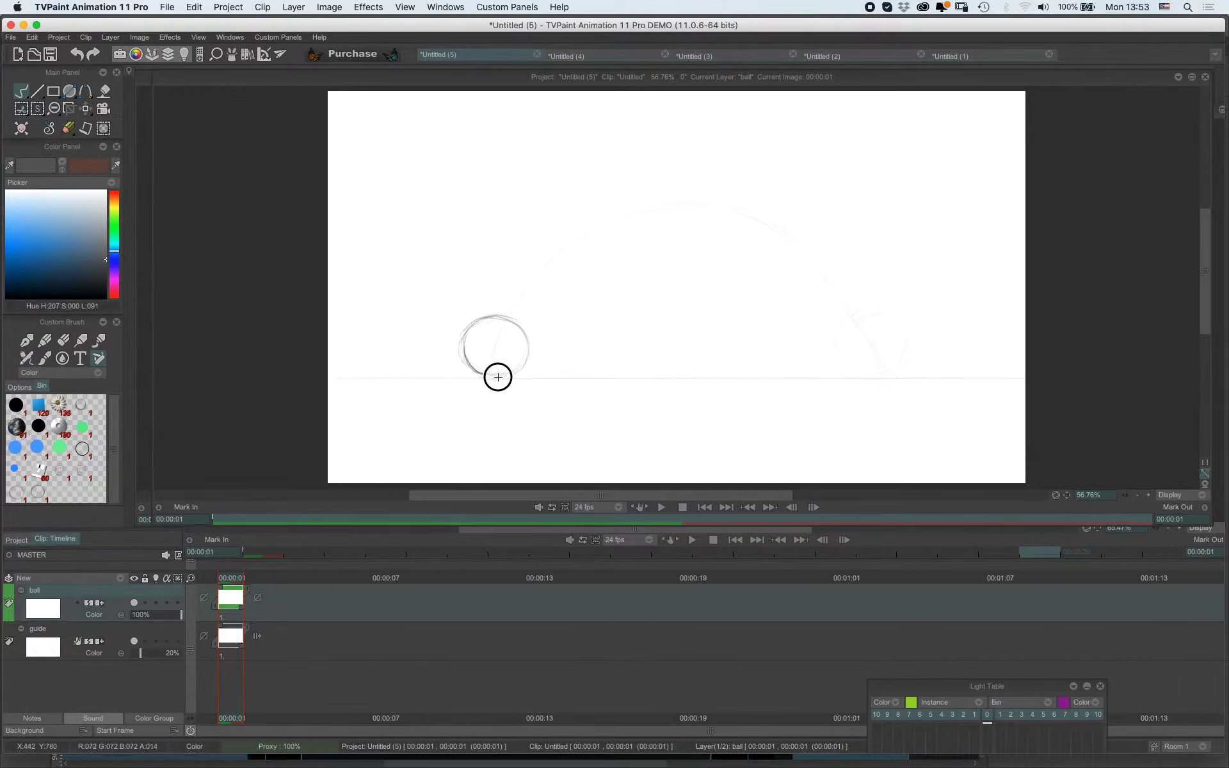
{"action": "left_click_drag", "start_coordinate": [504, 377], "coordinate": [469, 369]}
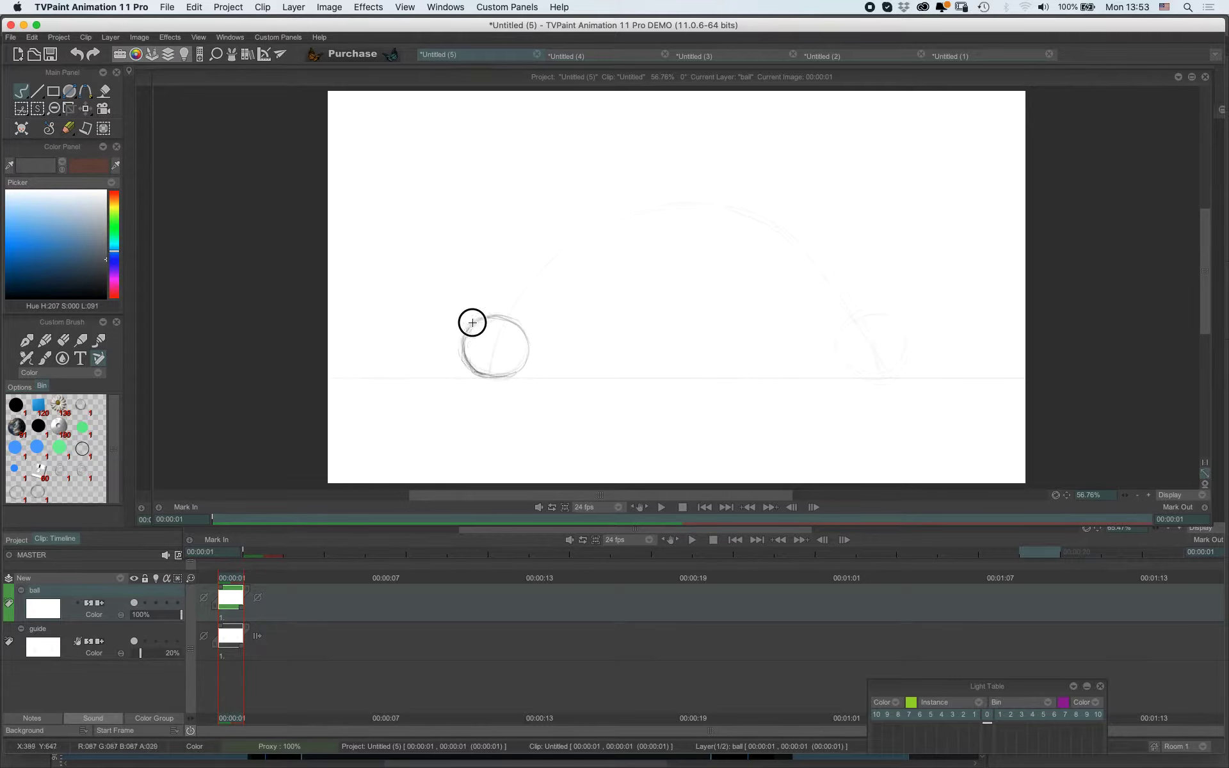
{"action": "left_click_drag", "start_coordinate": [520, 326], "coordinate": [524, 362]}
Draw the ball squashed flat on the ground at the start position on frame 2, flipping against frame 1 to check it.
{"action": "key", "text": "Right"}
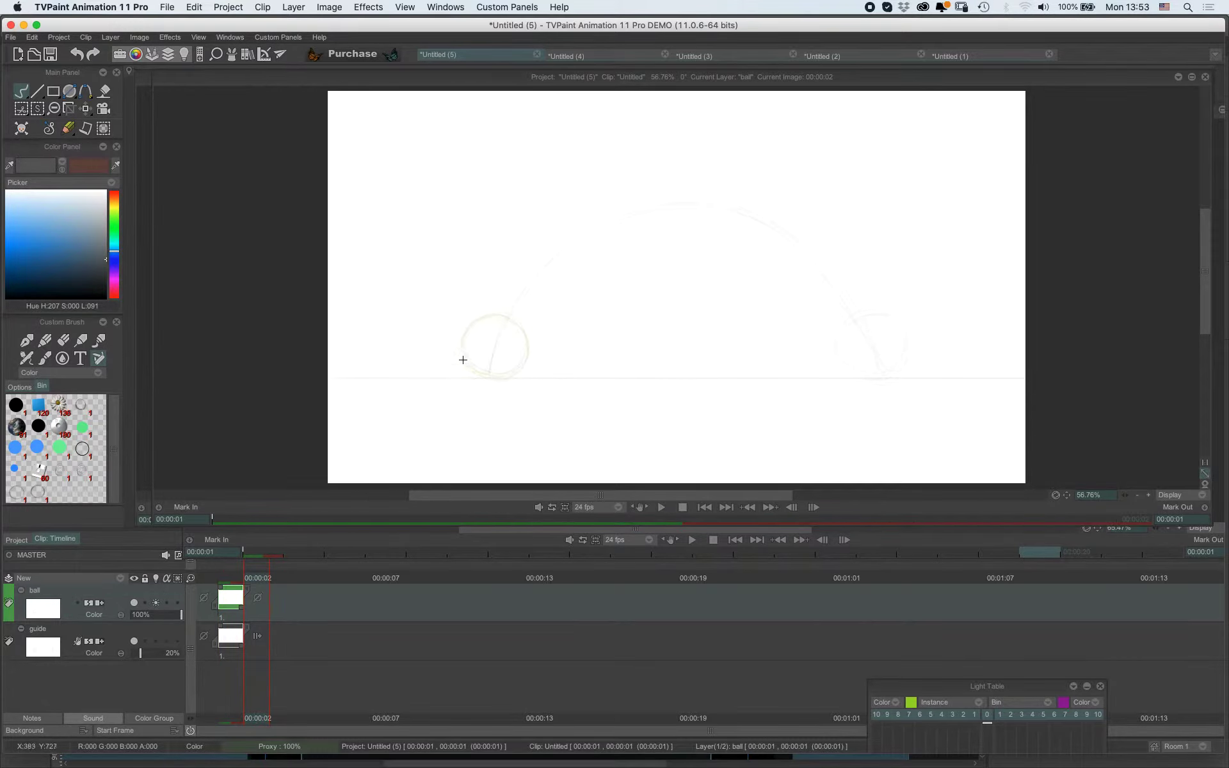
{"action": "left_click_drag", "start_coordinate": [470, 375], "coordinate": [454, 349]}
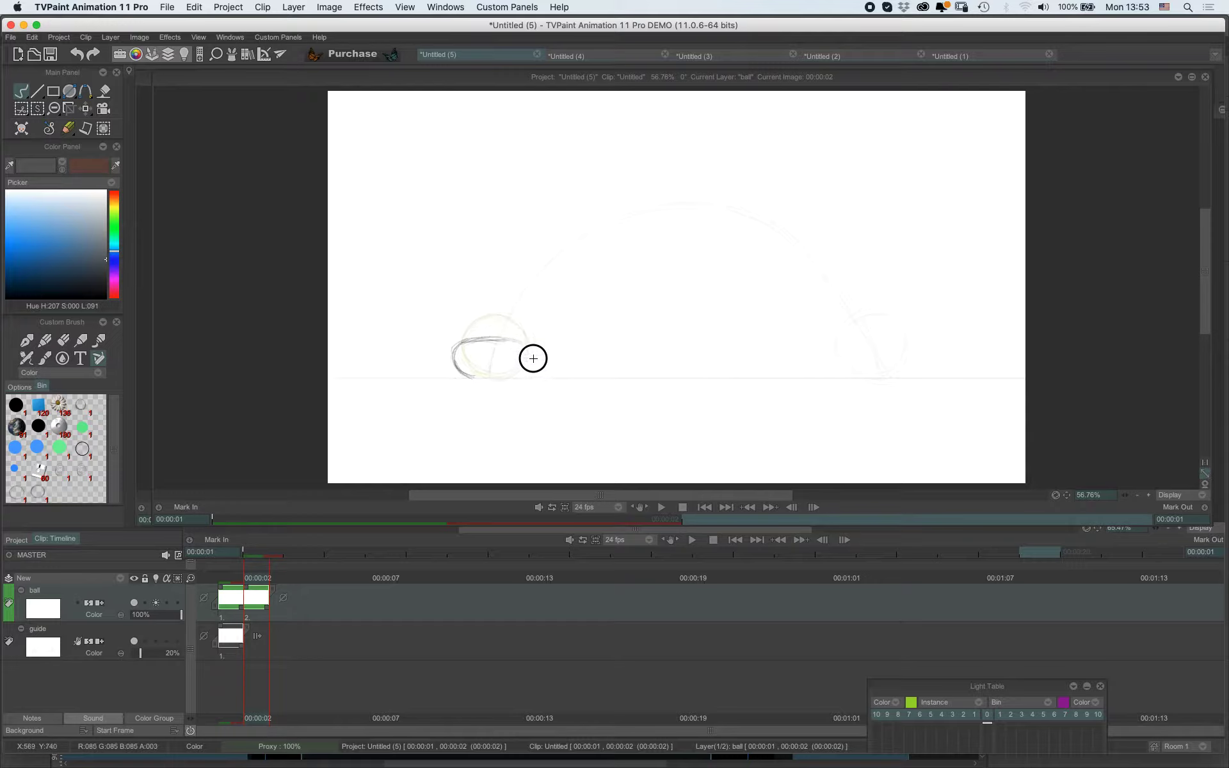
{"action": "mouse_move", "coordinate": [525, 347]}
{"action": "left_mouse_down"}
{"action": "mouse_move", "coordinate": [523, 375]}
{"action": "mouse_move", "coordinate": [472, 377]}
{"action": "left_mouse_up"}
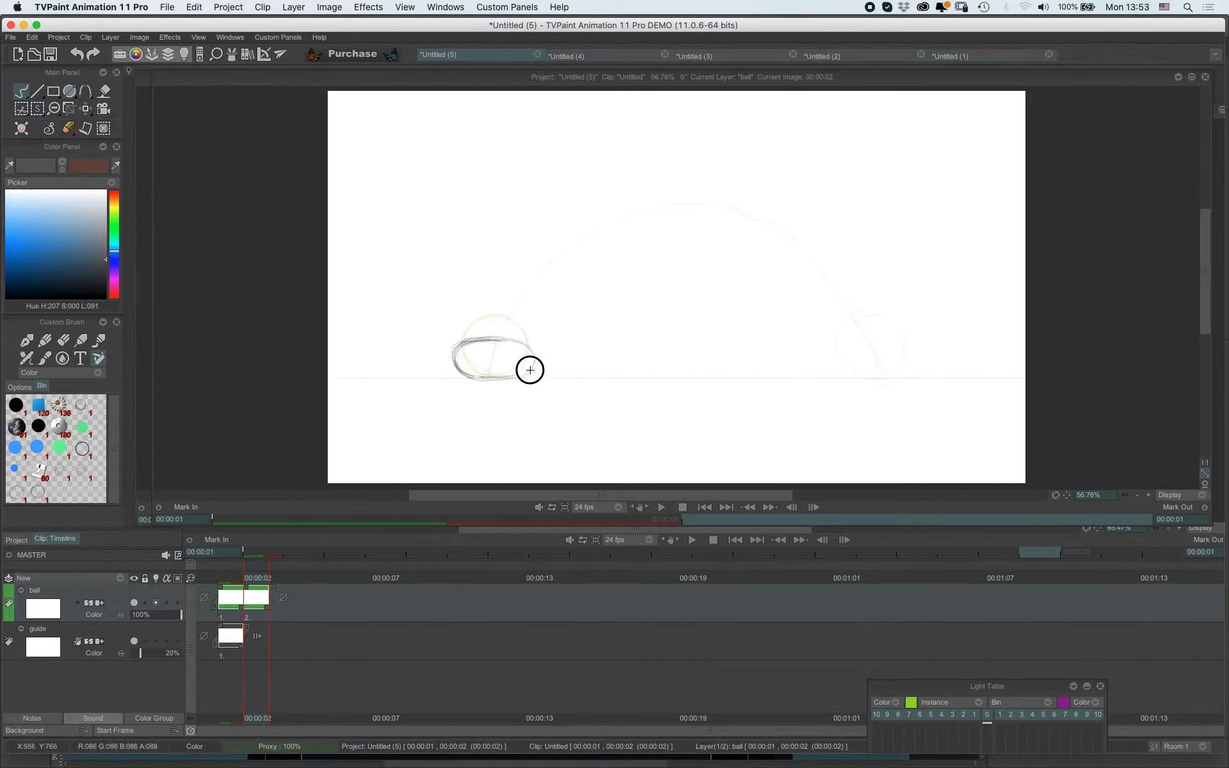
{"action": "key", "text": "Left"}
{"action": "key", "text": "Right"}
{"action": "key", "text": "Left"}
{"action": "key", "text": "Right"}
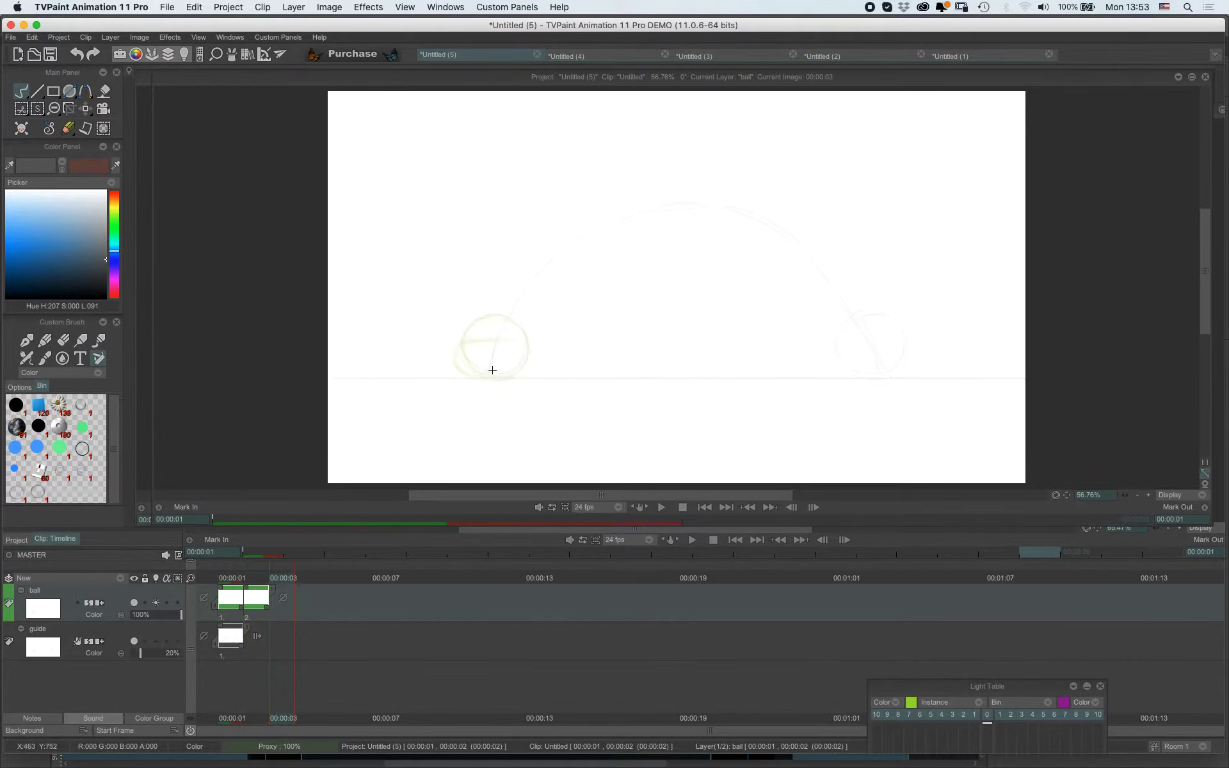
Draw the take-off ball on frame 3 as a long stretched oval leaning along the arc, and flip back to check it.
{"action": "mouse_move", "coordinate": [485, 361]}
{"action": "left_mouse_down"}
{"action": "mouse_move", "coordinate": [479, 368]}
{"action": "mouse_move", "coordinate": [486, 326]}
{"action": "left_mouse_up"}
{"action": "mouse_move", "coordinate": [525, 278]}
{"action": "left_mouse_down"}
{"action": "mouse_move", "coordinate": [487, 322]}
{"action": "mouse_move", "coordinate": [550, 276]}
{"action": "mouse_move", "coordinate": [498, 372]}
{"action": "mouse_move", "coordinate": [528, 339]}
{"action": "mouse_move", "coordinate": [501, 368]}
{"action": "mouse_move", "coordinate": [547, 294]}
{"action": "mouse_move", "coordinate": [539, 318]}
{"action": "mouse_move", "coordinate": [523, 279]}
{"action": "mouse_move", "coordinate": [536, 274]}
{"action": "mouse_move", "coordinate": [494, 312]}
{"action": "mouse_move", "coordinate": [479, 369]}
{"action": "mouse_move", "coordinate": [479, 347]}
{"action": "mouse_move", "coordinate": [499, 371]}
{"action": "mouse_move", "coordinate": [487, 377]}
{"action": "mouse_move", "coordinate": [506, 371]}
{"action": "mouse_move", "coordinate": [482, 370]}
{"action": "mouse_move", "coordinate": [500, 374]}
{"action": "mouse_move", "coordinate": [486, 345]}
{"action": "mouse_move", "coordinate": [478, 355]}
{"action": "mouse_move", "coordinate": [489, 373]}
{"action": "mouse_move", "coordinate": [481, 347]}
{"action": "mouse_move", "coordinate": [525, 277]}
{"action": "mouse_move", "coordinate": [508, 292]}
{"action": "mouse_move", "coordinate": [541, 297]}
{"action": "mouse_move", "coordinate": [531, 274]}
{"action": "mouse_move", "coordinate": [549, 288]}
{"action": "mouse_move", "coordinate": [530, 273]}
{"action": "mouse_move", "coordinate": [487, 323]}
{"action": "mouse_move", "coordinate": [479, 357]}
{"action": "mouse_move", "coordinate": [489, 376]}
{"action": "mouse_move", "coordinate": [480, 353]}
{"action": "mouse_move", "coordinate": [487, 372]}
{"action": "mouse_move", "coordinate": [478, 361]}
{"action": "mouse_move", "coordinate": [504, 370]}
{"action": "left_mouse_up"}
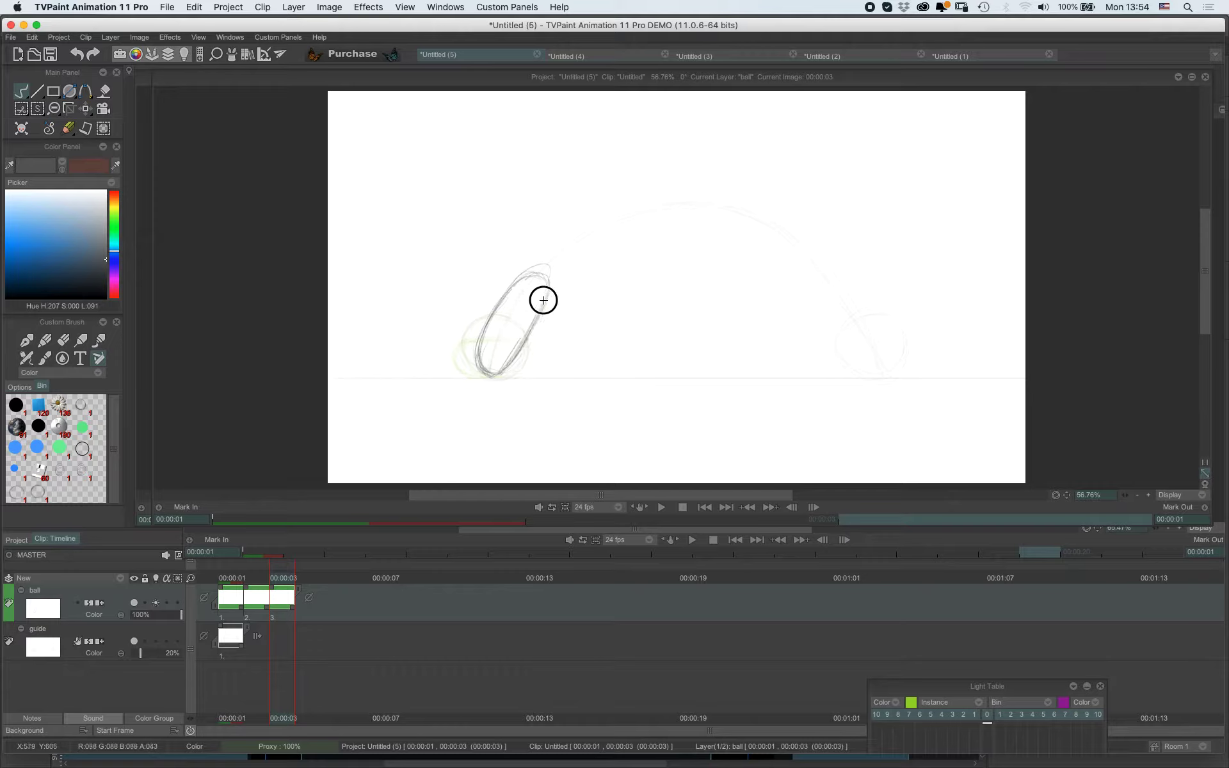
{"action": "mouse_move", "coordinate": [544, 300]}
{"action": "left_mouse_down"}
{"action": "mouse_move", "coordinate": [518, 283]}
{"action": "mouse_move", "coordinate": [483, 358]}
{"action": "mouse_move", "coordinate": [515, 284]}
{"action": "mouse_move", "coordinate": [486, 327]}
{"action": "left_mouse_up"}
{"action": "key", "text": "Left"}
{"action": "key", "text": "Left"}
{"action": "key", "text": "Right"}
{"action": "key", "text": "Right"}
Draw a round ball at the peak of the arc on frame 4 and flip through the earlier drawings to check the motion.
{"action": "key", "text": "Right"}
{"action": "mouse_move", "coordinate": [696, 220]}
{"action": "left_mouse_down"}
{"action": "mouse_move", "coordinate": [719, 181]}
{"action": "mouse_move", "coordinate": [671, 210]}
{"action": "mouse_move", "coordinate": [726, 195]}
{"action": "mouse_move", "coordinate": [657, 190]}
{"action": "mouse_move", "coordinate": [724, 202]}
{"action": "mouse_move", "coordinate": [657, 204]}
{"action": "mouse_move", "coordinate": [723, 182]}
{"action": "mouse_move", "coordinate": [662, 200]}
{"action": "mouse_move", "coordinate": [724, 195]}
{"action": "left_mouse_up"}
{"action": "key", "text": "Left"}
{"action": "key", "text": "Left"}
{"action": "key", "text": "Left"}
{"action": "key", "text": "Right"}
{"action": "key", "text": "Right"}
{"action": "key", "text": "Right"}
Draw the falling ball on frame 5 as a stretched oval slanting down to the landing spot, and flip back to check it.
{"action": "key", "text": "Right"}
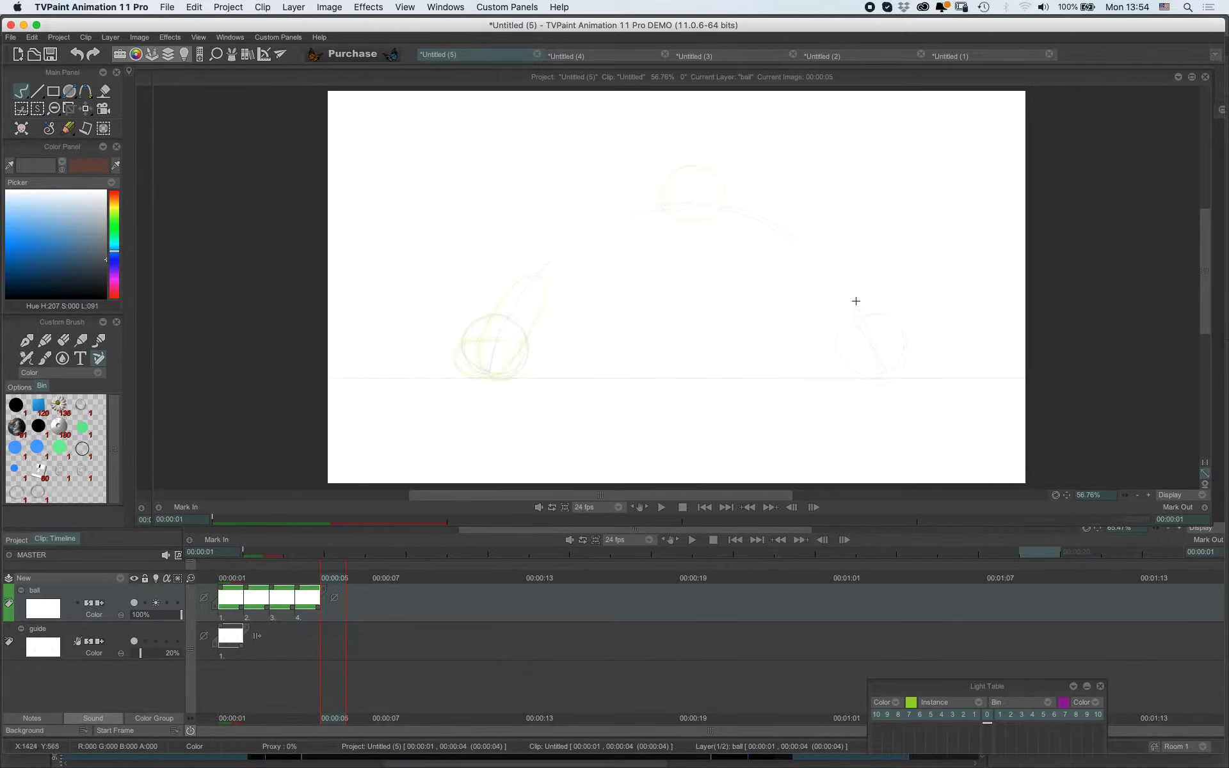
{"action": "mouse_move", "coordinate": [857, 349]}
{"action": "left_mouse_down"}
{"action": "mouse_move", "coordinate": [876, 374]}
{"action": "mouse_move", "coordinate": [825, 271]}
{"action": "mouse_move", "coordinate": [842, 276]}
{"action": "mouse_move", "coordinate": [823, 286]}
{"action": "mouse_move", "coordinate": [881, 338]}
{"action": "mouse_move", "coordinate": [845, 279]}
{"action": "mouse_move", "coordinate": [881, 332]}
{"action": "mouse_move", "coordinate": [830, 271]}
{"action": "mouse_move", "coordinate": [884, 378]}
{"action": "left_mouse_up"}
{"action": "mouse_move", "coordinate": [875, 323]}
{"action": "left_mouse_down"}
{"action": "mouse_move", "coordinate": [888, 364]}
{"action": "mouse_move", "coordinate": [889, 346]}
{"action": "mouse_move", "coordinate": [846, 341]}
{"action": "mouse_move", "coordinate": [828, 273]}
{"action": "mouse_move", "coordinate": [864, 298]}
{"action": "mouse_move", "coordinate": [884, 340]}
{"action": "mouse_move", "coordinate": [831, 269]}
{"action": "mouse_move", "coordinate": [855, 351]}
{"action": "left_mouse_up"}
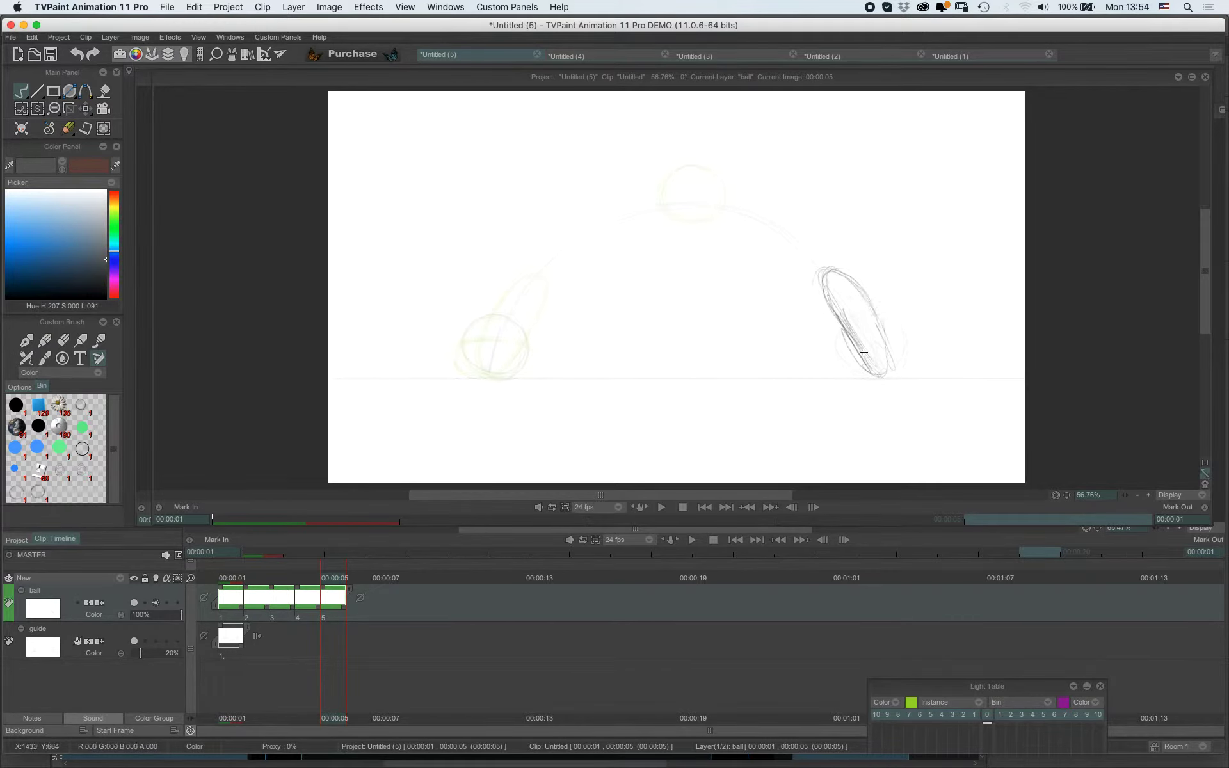
{"action": "key", "text": "Left"}
{"action": "key", "text": "Left"}
{"action": "key", "text": "Left"}
{"action": "key", "text": "Right"}
{"action": "key", "text": "Right"}
{"action": "key", "text": "Right"}
Draw the ball squashed flat on the ground at the landing spot on frame 6.
{"action": "key", "text": "Right"}
{"action": "left_click_drag", "start_coordinate": [871, 379], "coordinate": [848, 375]}
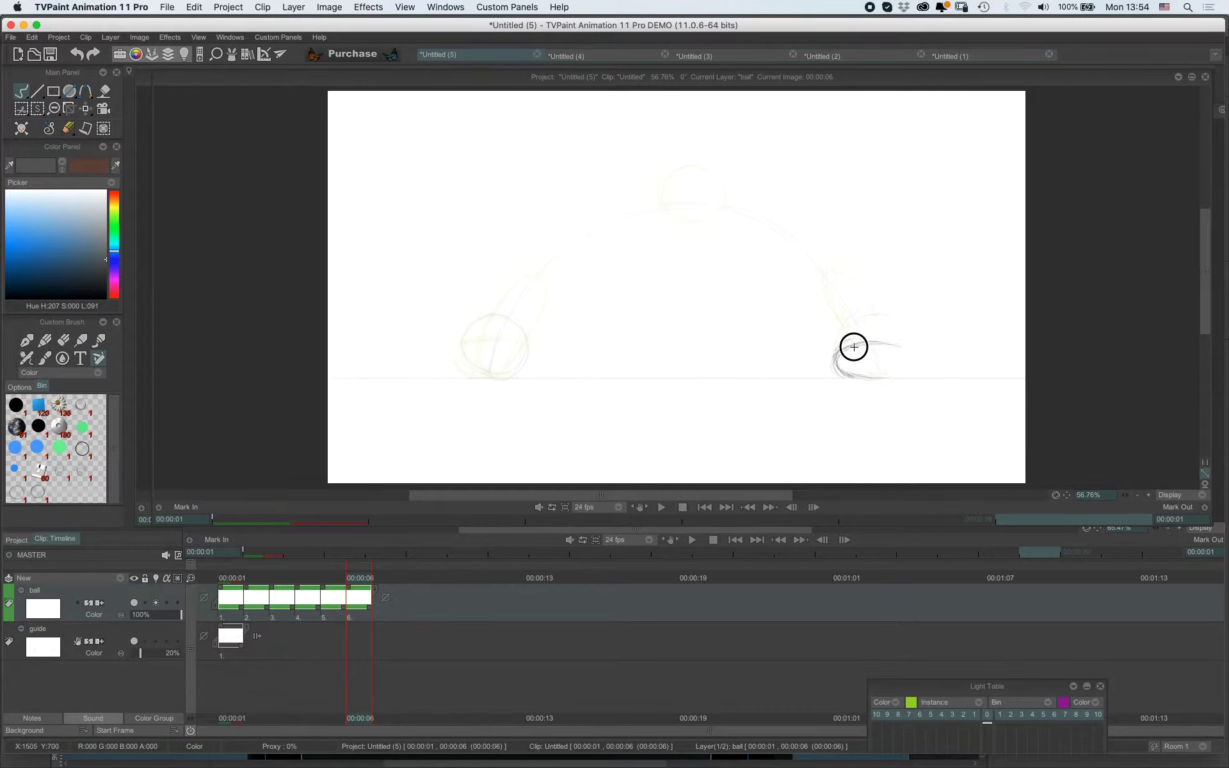
{"action": "mouse_move", "coordinate": [854, 347]}
{"action": "left_mouse_down"}
{"action": "mouse_move", "coordinate": [913, 370]}
{"action": "mouse_move", "coordinate": [914, 354]}
{"action": "mouse_move", "coordinate": [914, 375]}
{"action": "mouse_move", "coordinate": [921, 367]}
{"action": "mouse_move", "coordinate": [879, 378]}
{"action": "mouse_move", "coordinate": [910, 374]}
{"action": "mouse_move", "coordinate": [901, 382]}
{"action": "mouse_move", "coordinate": [905, 353]}
{"action": "left_mouse_up"}
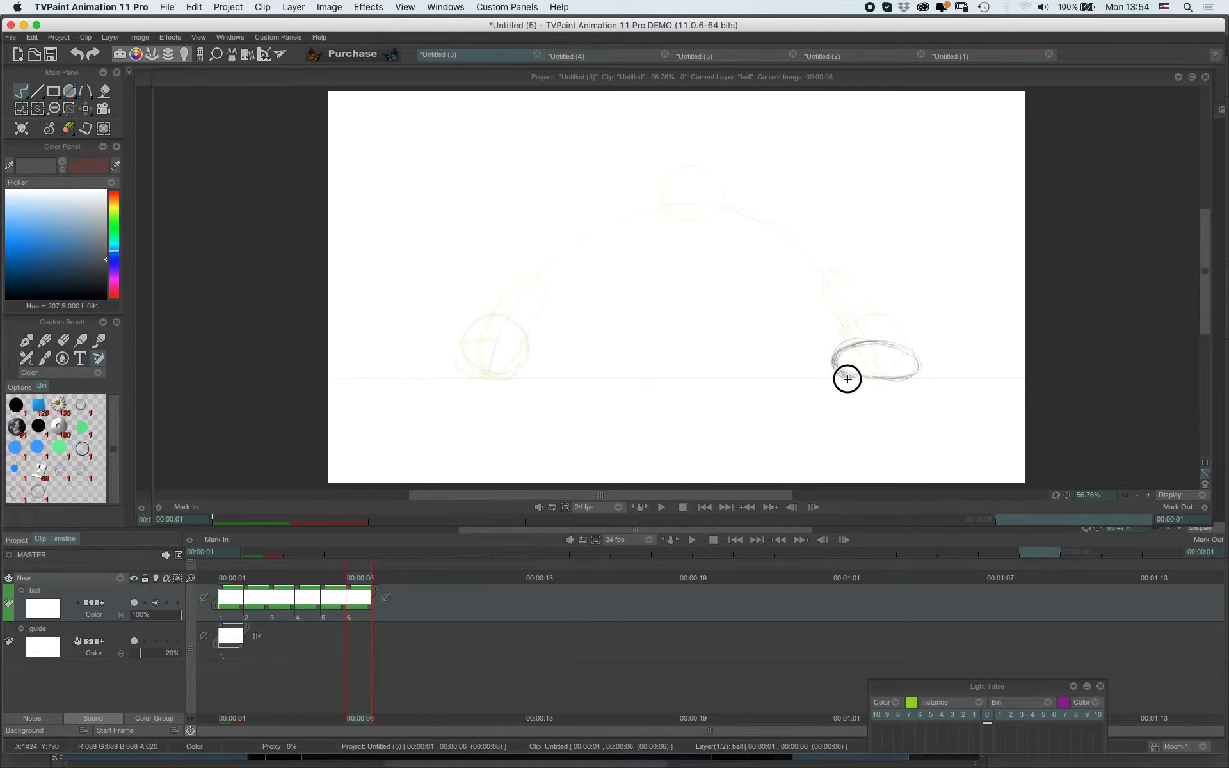
Draw the recoiling ball on frame 7 as a slightly stretched upright oval at the landing spot, and flip back to check it.
{"action": "key", "text": "Right"}
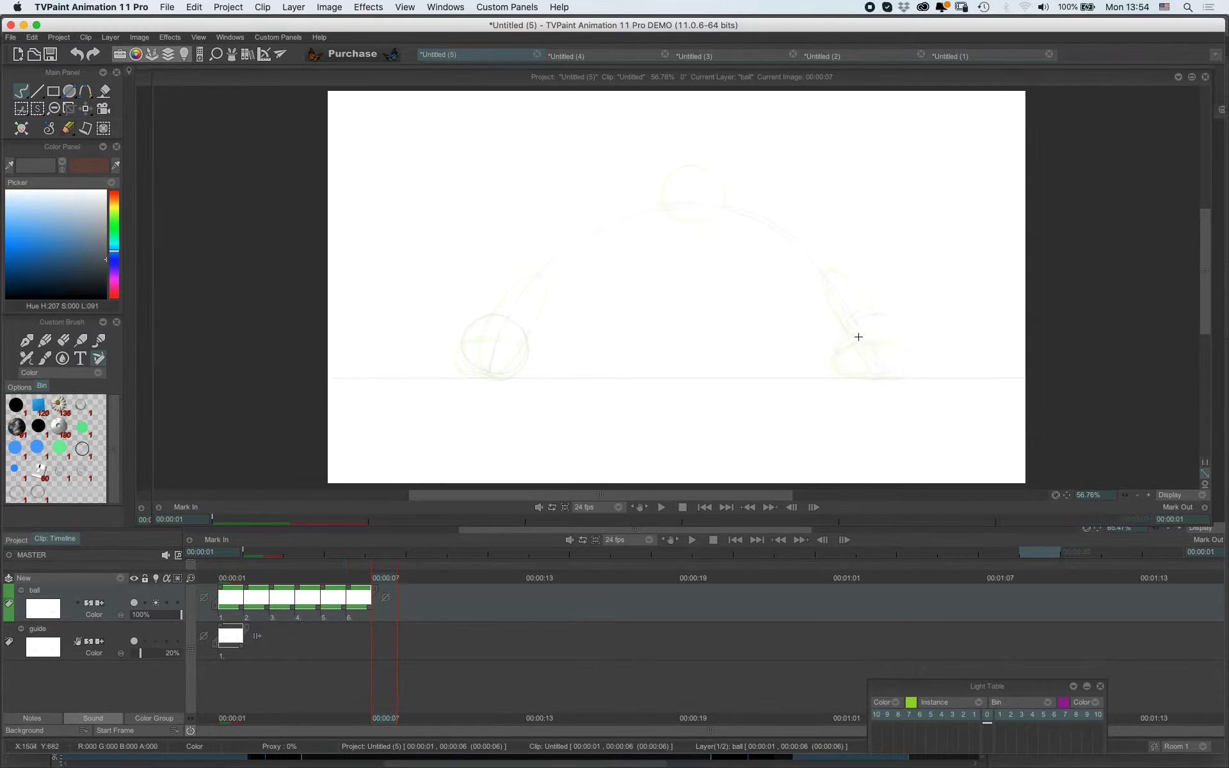
{"action": "left_click_drag", "start_coordinate": [864, 378], "coordinate": [845, 361]}
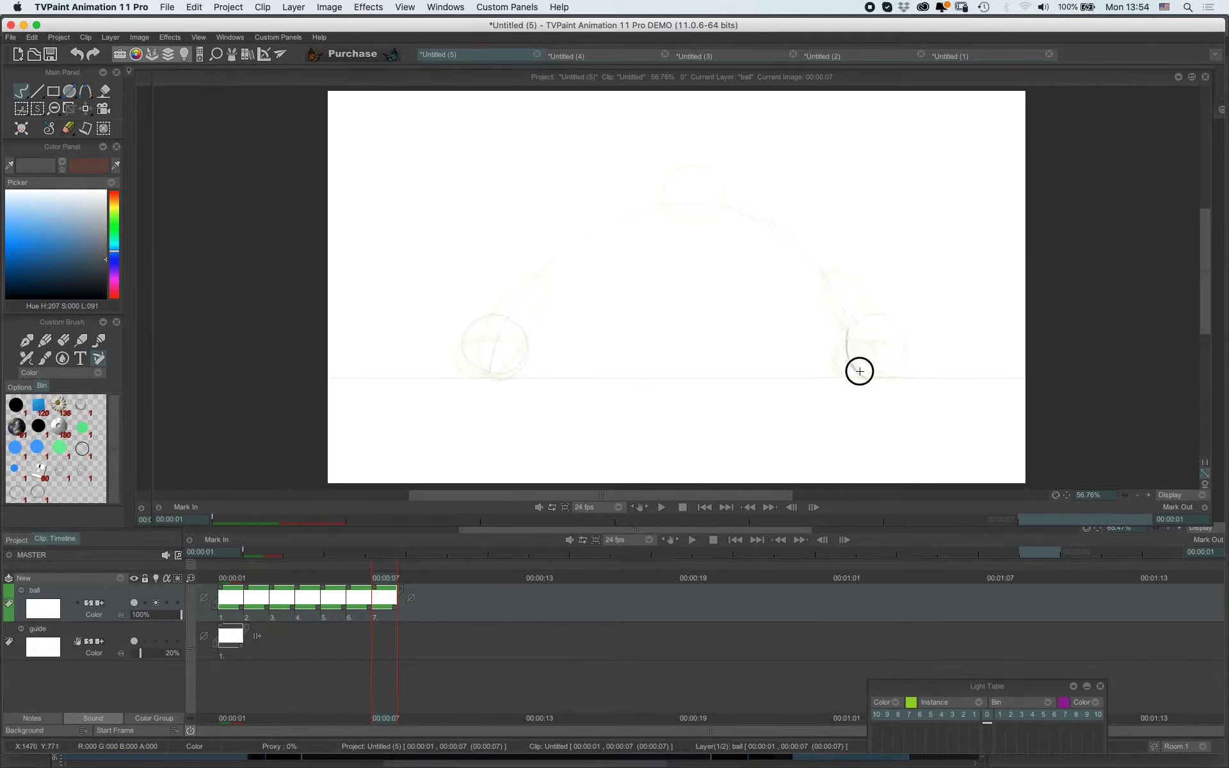
{"action": "mouse_move", "coordinate": [854, 309]}
{"action": "left_mouse_down"}
{"action": "mouse_move", "coordinate": [859, 375]}
{"action": "mouse_move", "coordinate": [850, 321]}
{"action": "mouse_move", "coordinate": [871, 301]}
{"action": "mouse_move", "coordinate": [851, 323]}
{"action": "mouse_move", "coordinate": [877, 303]}
{"action": "mouse_move", "coordinate": [898, 322]}
{"action": "mouse_move", "coordinate": [897, 365]}
{"action": "mouse_move", "coordinate": [893, 313]}
{"action": "mouse_move", "coordinate": [892, 370]}
{"action": "mouse_move", "coordinate": [900, 342]}
{"action": "mouse_move", "coordinate": [892, 370]}
{"action": "left_mouse_up"}
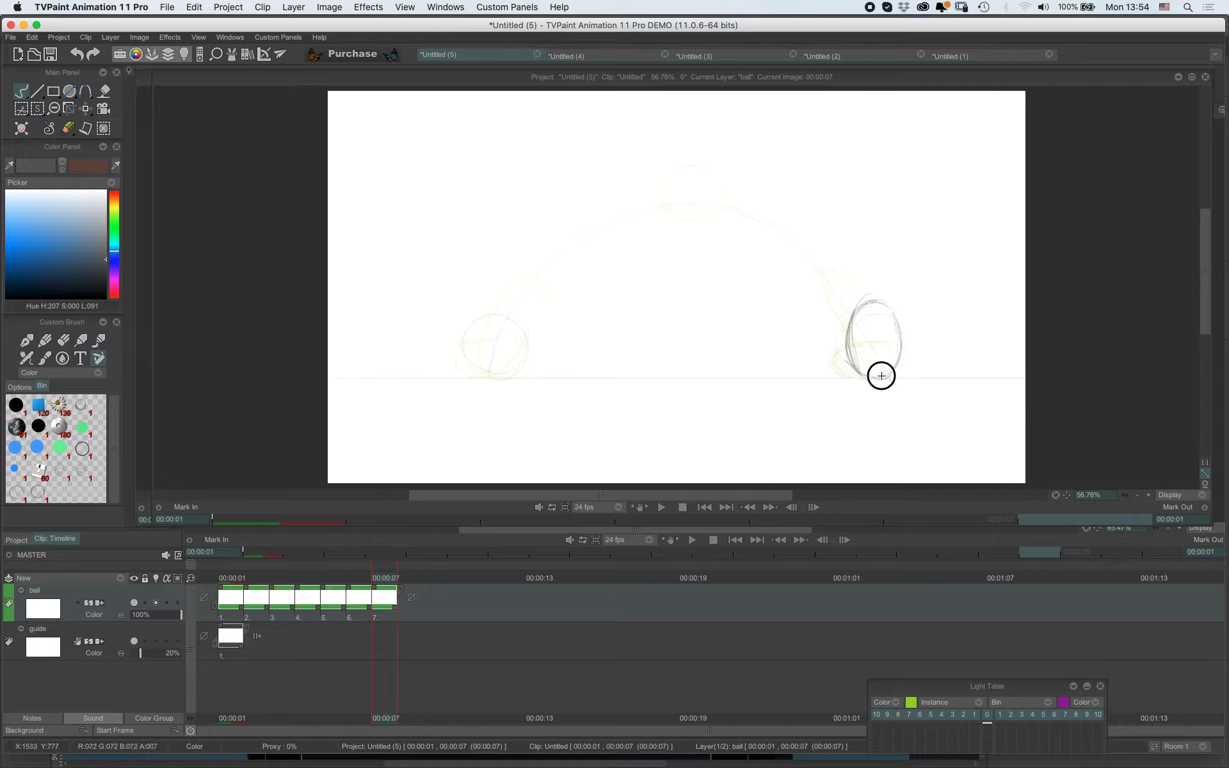
{"action": "mouse_move", "coordinate": [865, 313]}
{"action": "left_mouse_down"}
{"action": "mouse_move", "coordinate": [896, 316]}
{"action": "mouse_move", "coordinate": [855, 315]}
{"action": "mouse_move", "coordinate": [856, 367]}
{"action": "mouse_move", "coordinate": [893, 317]}
{"action": "mouse_move", "coordinate": [853, 369]}
{"action": "mouse_move", "coordinate": [845, 339]}
{"action": "mouse_move", "coordinate": [839, 349]}
{"action": "mouse_move", "coordinate": [848, 329]}
{"action": "mouse_move", "coordinate": [877, 315]}
{"action": "mouse_move", "coordinate": [906, 335]}
{"action": "mouse_move", "coordinate": [884, 380]}
{"action": "left_mouse_up"}
{"action": "key", "text": "Left"}
{"action": "key", "text": "Left"}
{"action": "key", "text": "Right"}
{"action": "key", "text": "Right"}
Draw the settled round ball at the landing spot on frame 8.
{"action": "key", "text": "Right"}
{"action": "key", "text": "Left"}
{"action": "key", "text": "Right"}
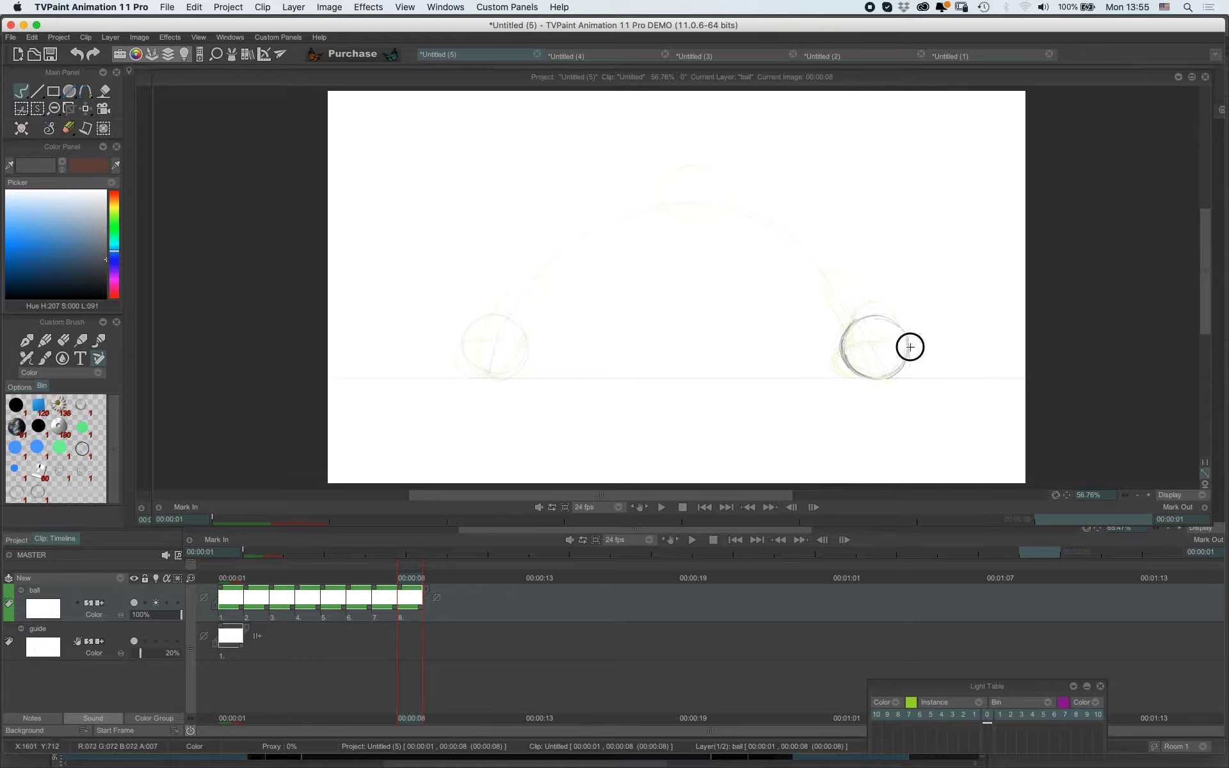
Return to frame 1 and turn off the ball layer's light table so only the current drawing shows.
{"action": "key", "text": "Left"}
{"action": "key", "text": "Left"}
{"action": "key", "text": "Left"}
{"action": "key", "text": "Left"}
{"action": "key", "text": "Left"}
{"action": "key", "text": "Left"}
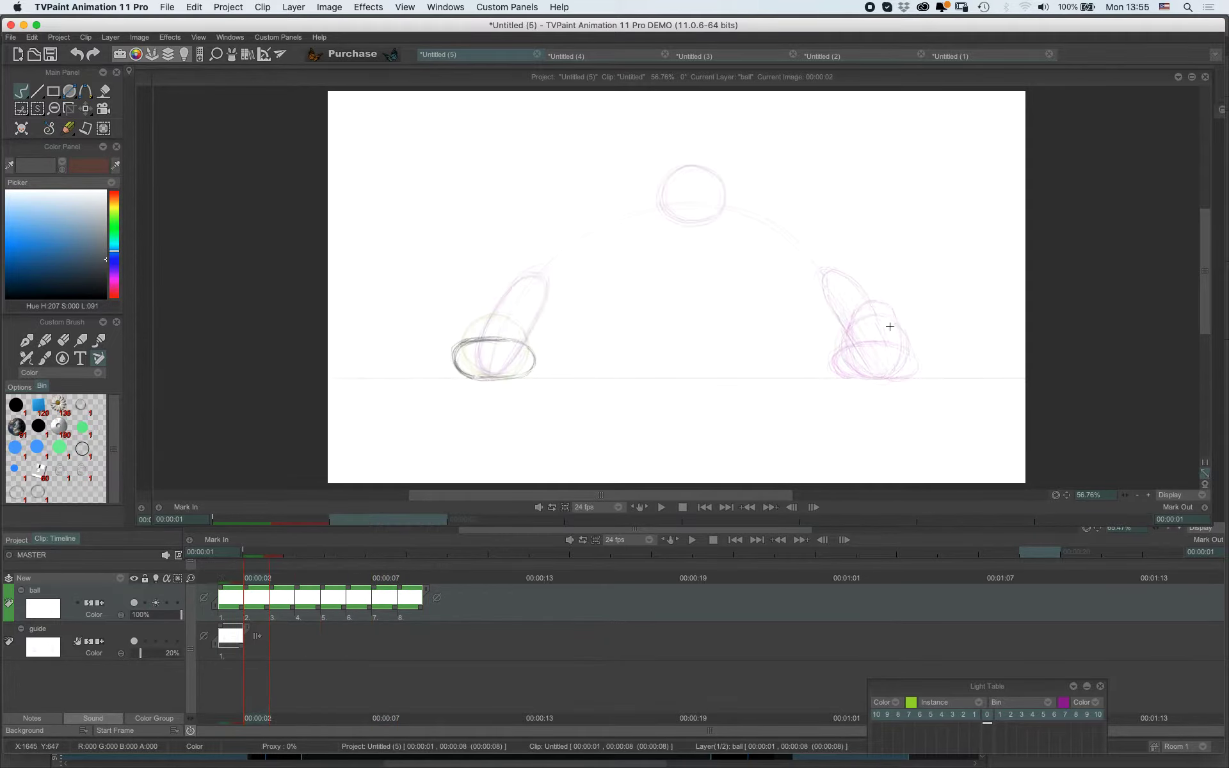
{"action": "key", "text": "Left"}
{"action": "left_click", "coordinate": [157, 603]}
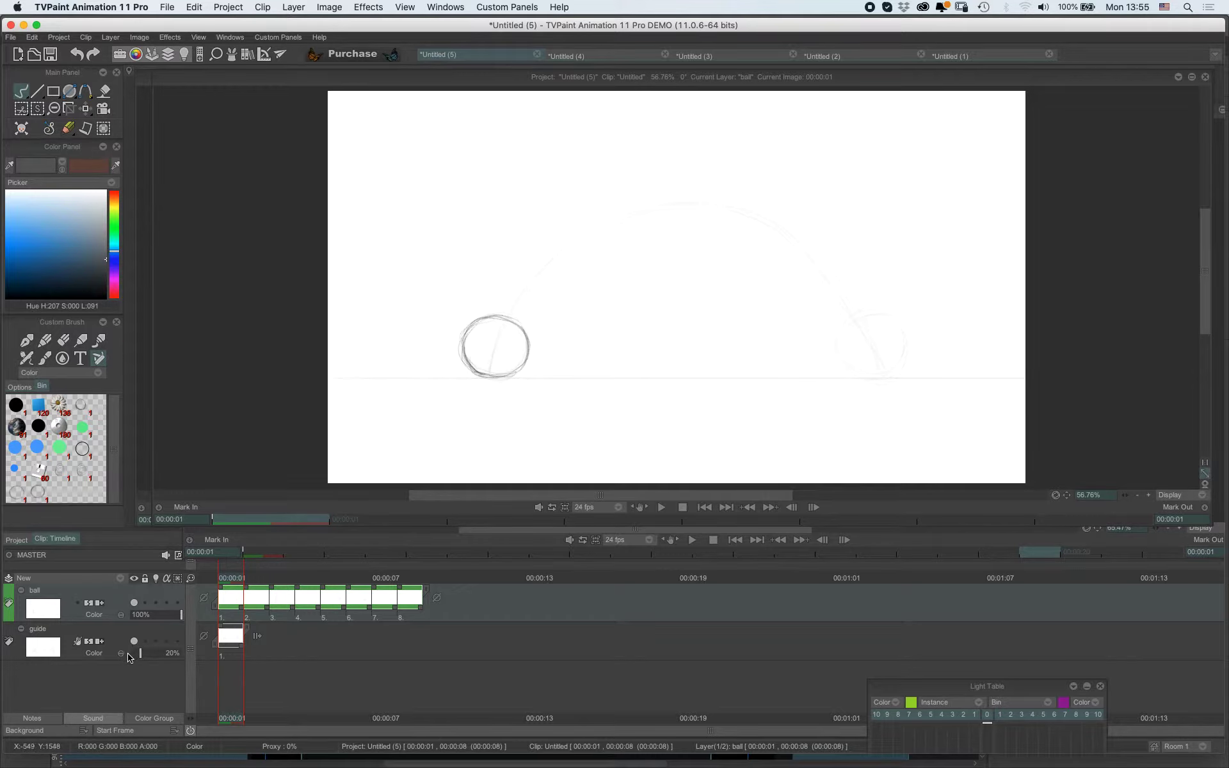
Flip back and forth through frames 1 to 4 to examine the ball's anticipation, take-off stretch and mid-air drawings.
{"action": "key", "text": "Right"}
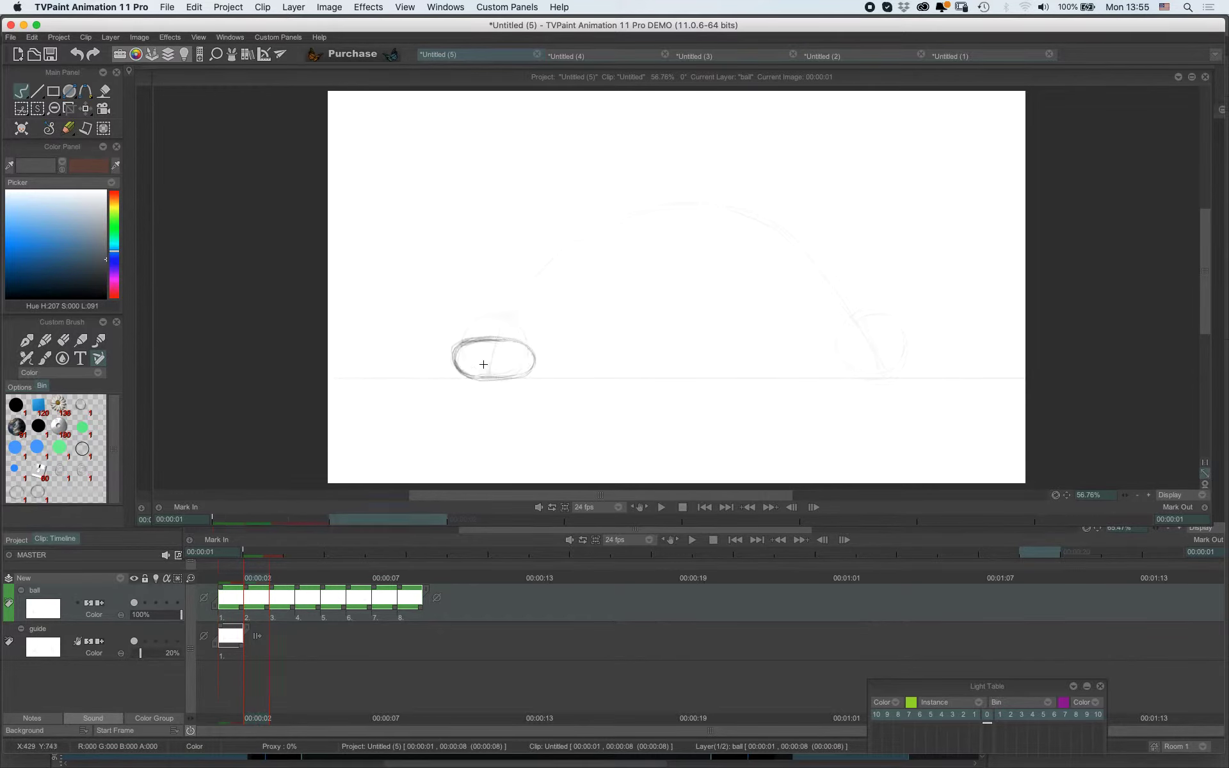
{"action": "key", "text": "Left"}
{"action": "key", "text": "Right"}
{"action": "key", "text": "Right"}
{"action": "key", "text": "Left"}
{"action": "key", "text": "Right"}
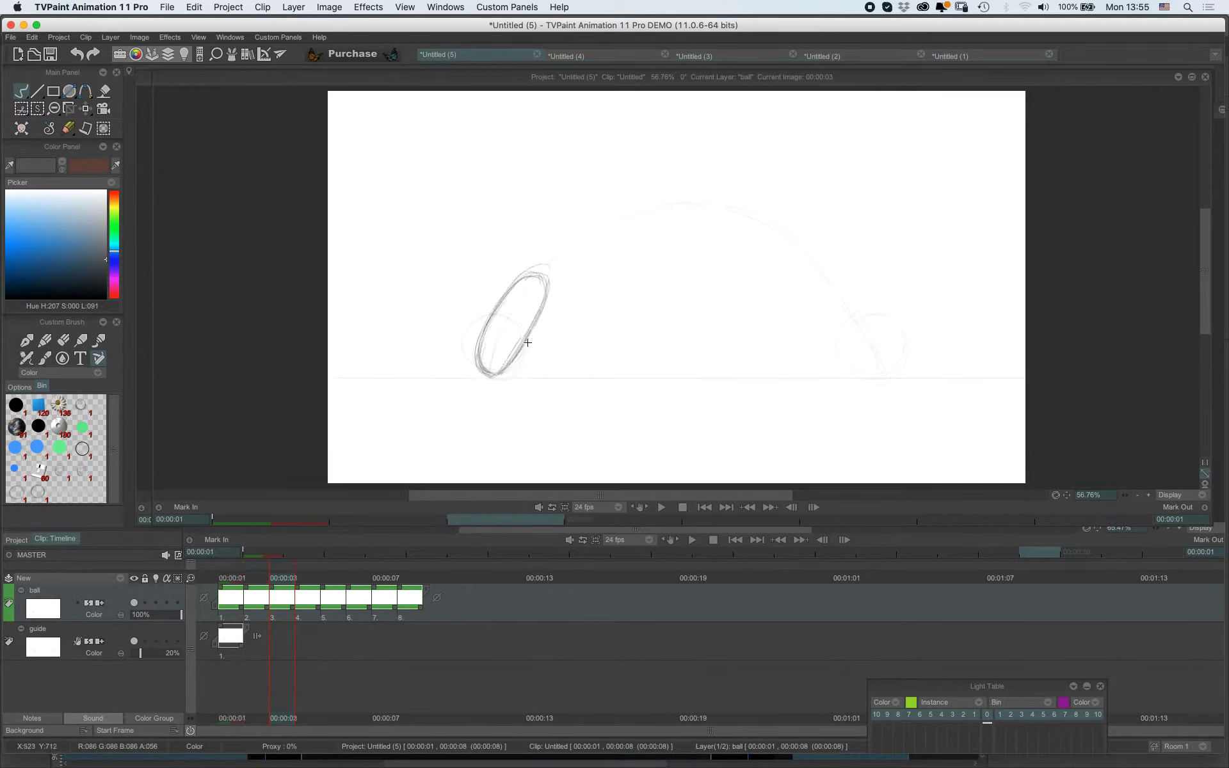
{"action": "key", "text": "Left"}
{"action": "key", "text": "Right"}
{"action": "key", "text": "Right"}
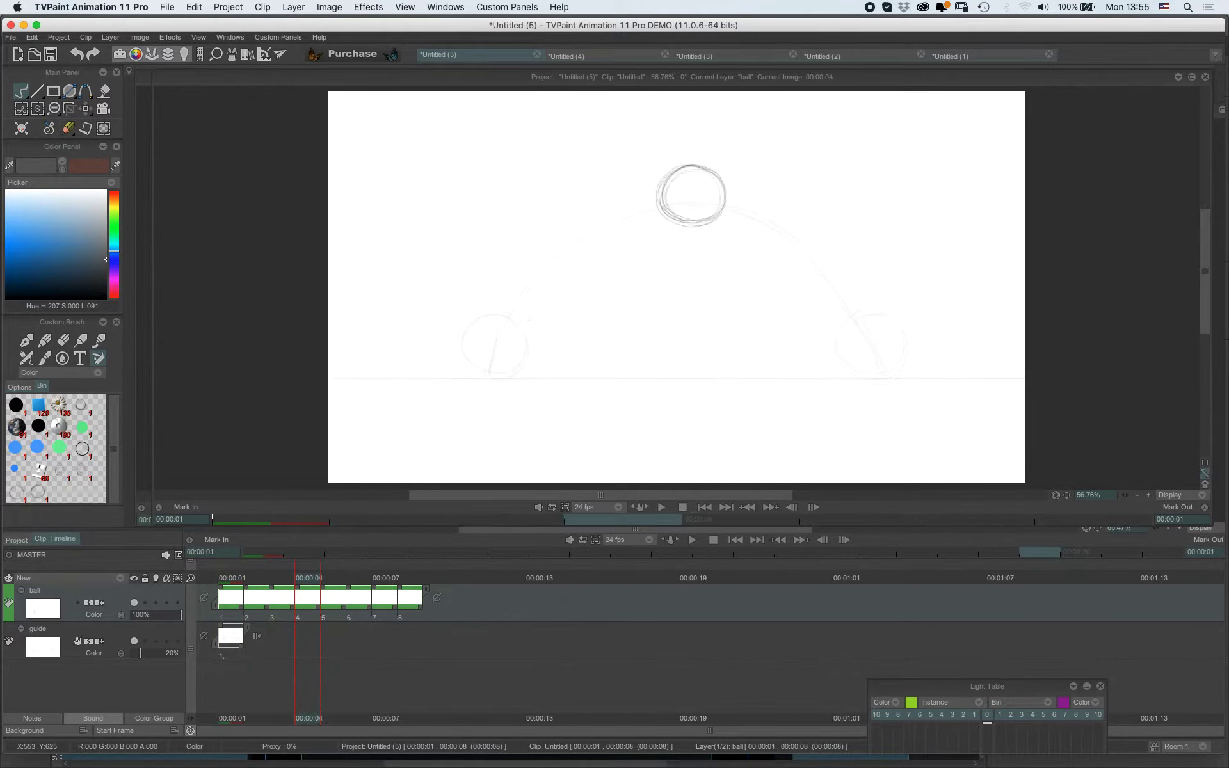
Rework the descending stretched ball on frame 5 with a slightly lower top, and undo the last stroke.
{"action": "key", "text": "Left"}
{"action": "key", "text": "Right"}
{"action": "key", "text": "Right"}
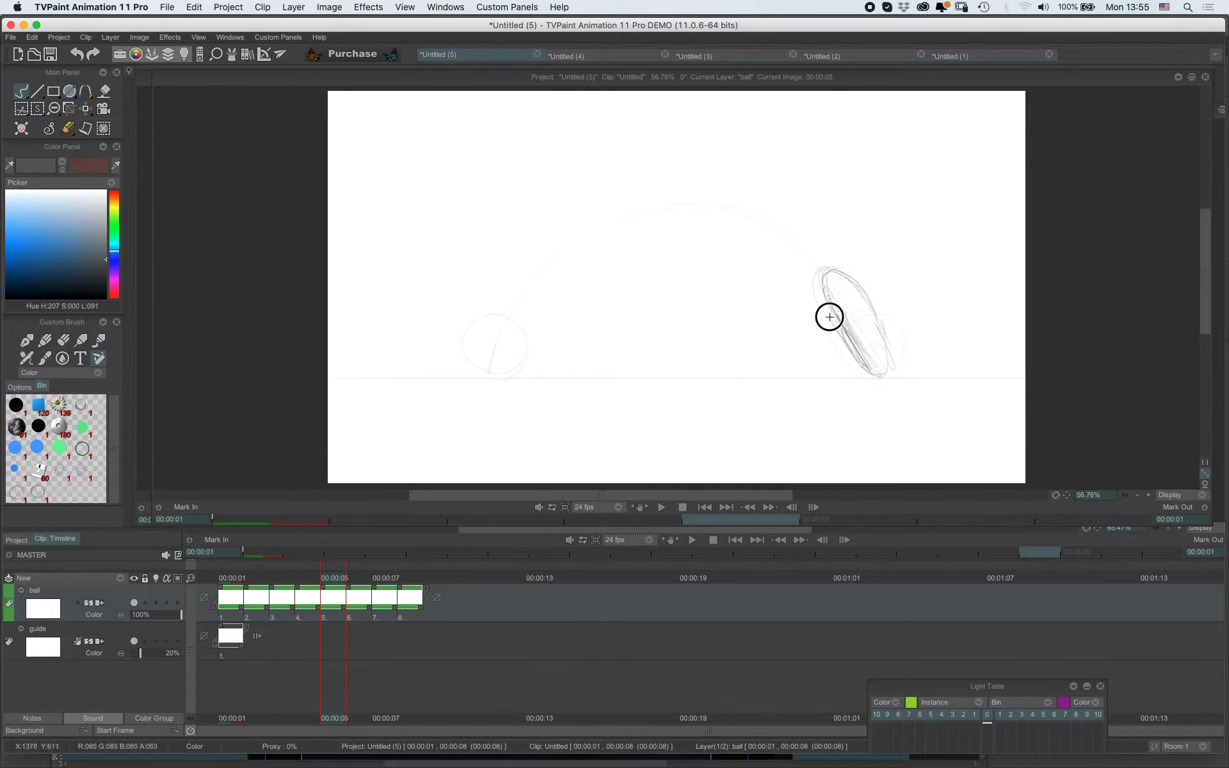
{"action": "mouse_move", "coordinate": [825, 315]}
{"action": "left_mouse_down"}
{"action": "mouse_move", "coordinate": [833, 281]}
{"action": "mouse_move", "coordinate": [825, 293]}
{"action": "mouse_move", "coordinate": [874, 307]}
{"action": "mouse_move", "coordinate": [814, 272]}
{"action": "mouse_move", "coordinate": [812, 290]}
{"action": "mouse_move", "coordinate": [829, 261]}
{"action": "mouse_move", "coordinate": [819, 300]}
{"action": "mouse_move", "coordinate": [829, 280]}
{"action": "mouse_move", "coordinate": [856, 272]}
{"action": "mouse_move", "coordinate": [821, 268]}
{"action": "mouse_move", "coordinate": [896, 281]}
{"action": "left_mouse_up"}
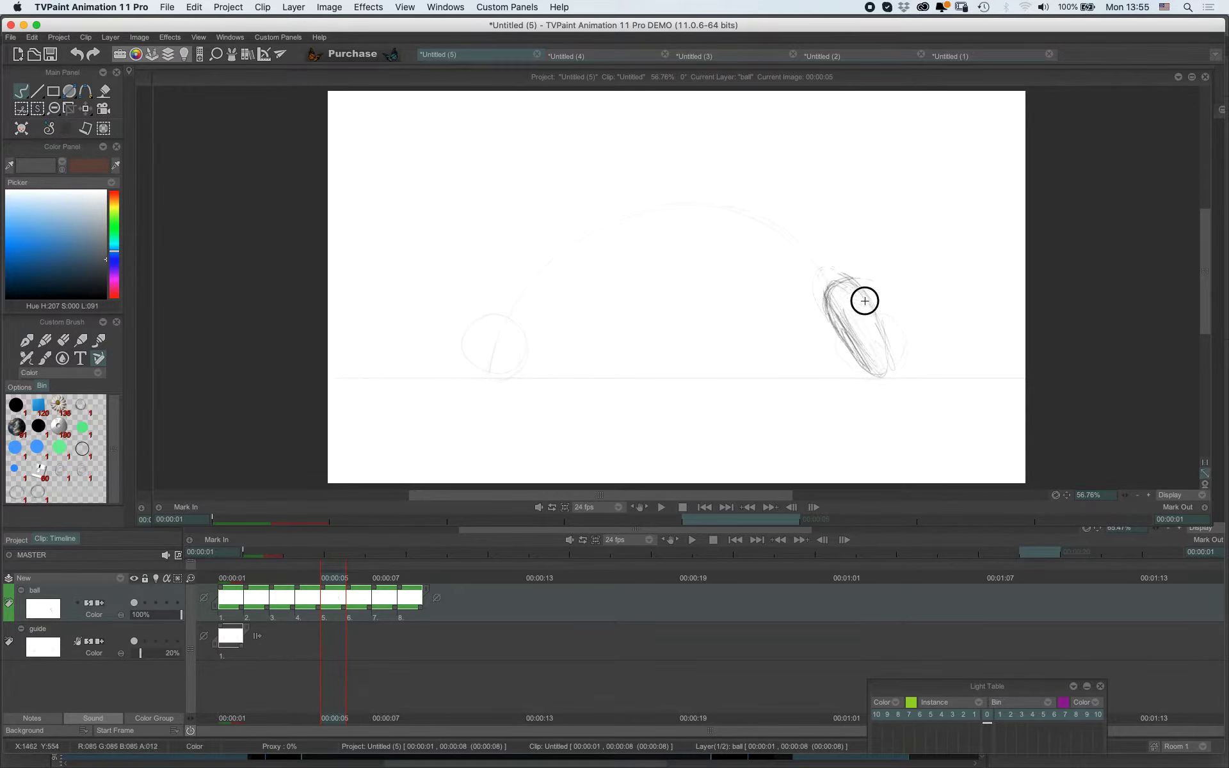
{"action": "key", "text": "super+z"}
Flip back and forth through frames 1 to 8 to examine the ball's take-off, mid-air, landing and settling drawings.
{"action": "key", "text": "Left"}
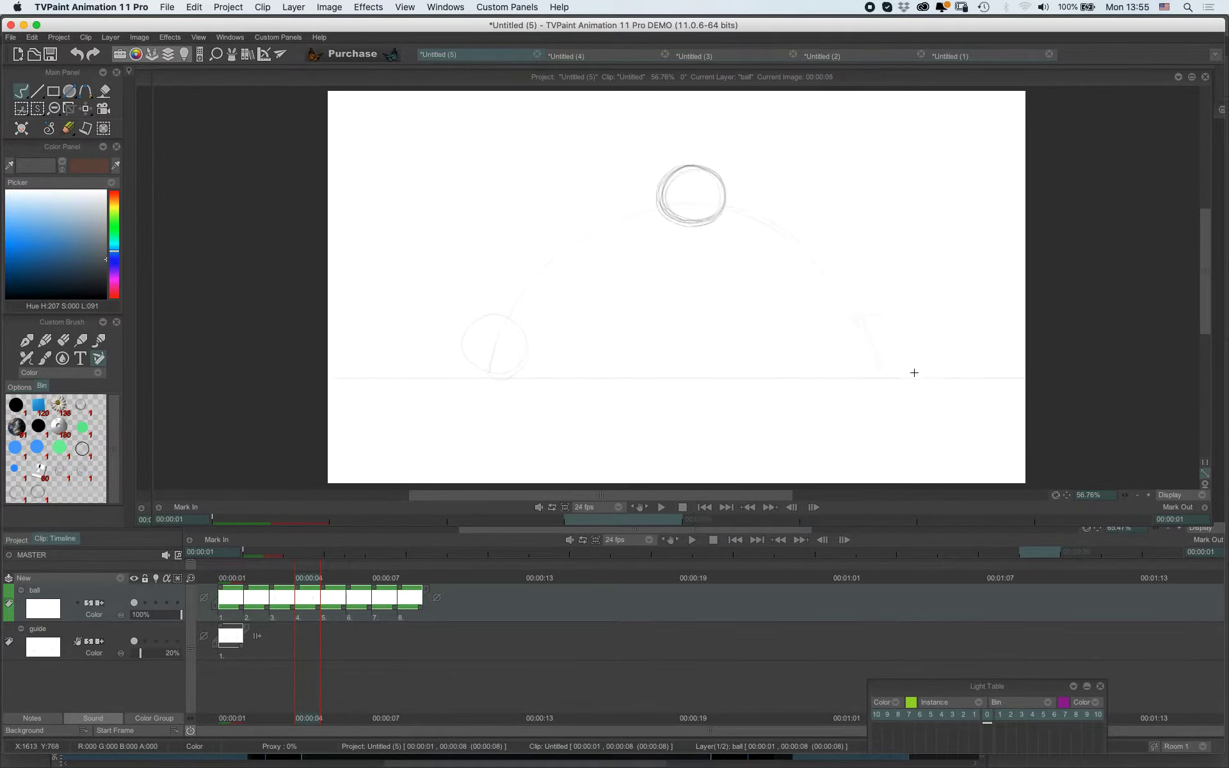
{"action": "key", "text": "Right"}
{"action": "key", "text": "Right"}
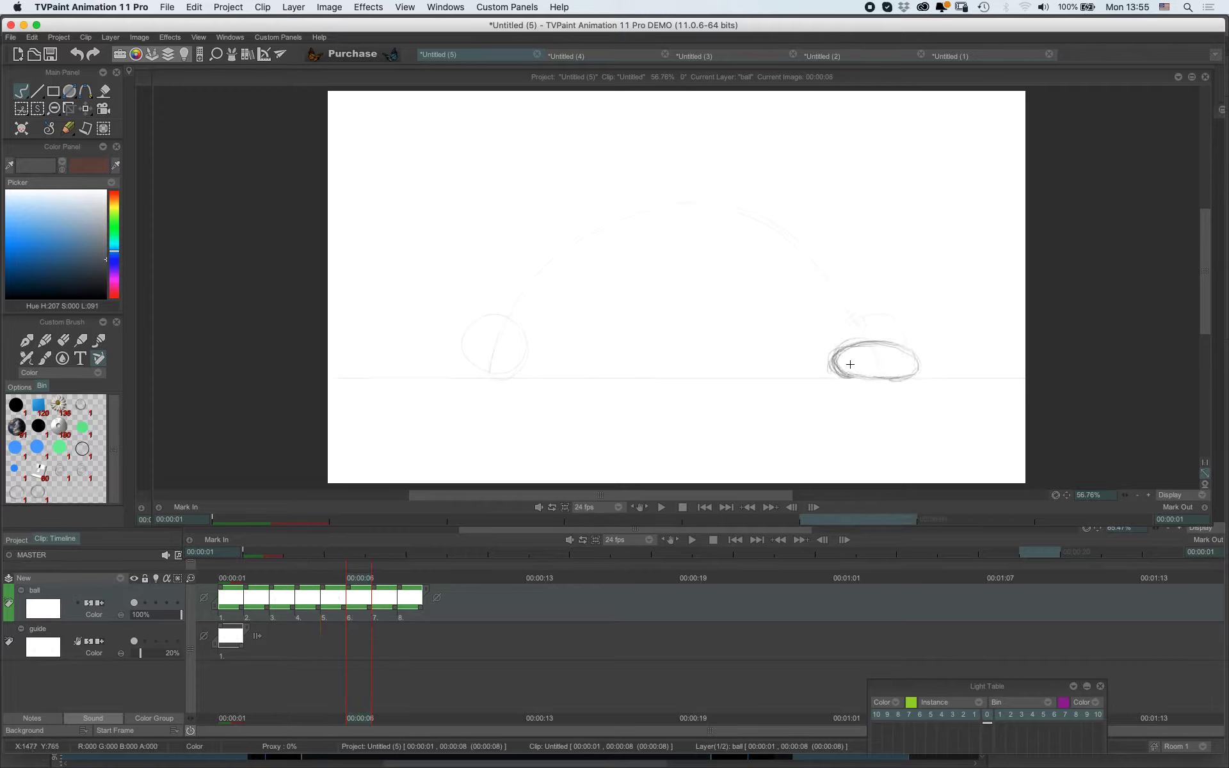
{"action": "key", "text": "Right"}
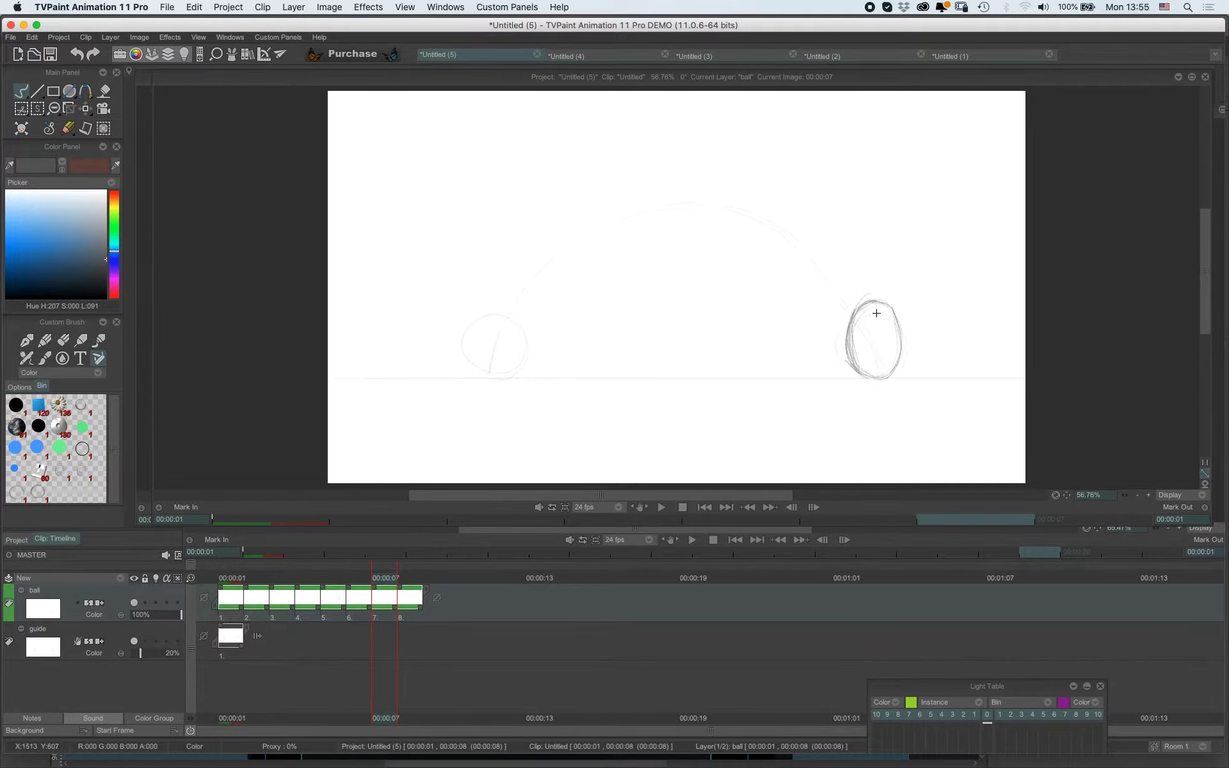
{"action": "key", "text": "Right"}
{"action": "key", "text": "Left"}
{"action": "key", "text": "Left"}
{"action": "key", "text": "Left"}
{"action": "key", "text": "Left"}
{"action": "key", "text": "Left"}
{"action": "key", "text": "Left"}
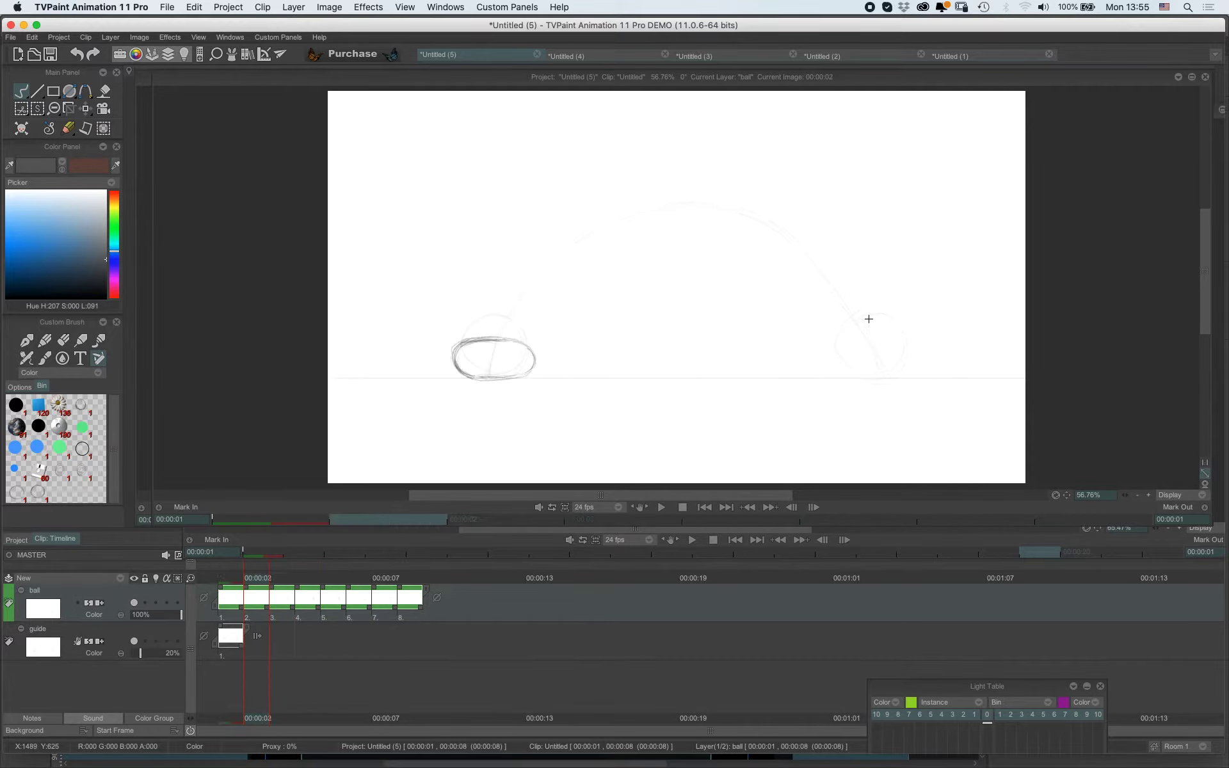
{"action": "key", "text": "Left"}
{"action": "key", "text": "Right"}
{"action": "key", "text": "Right"}
{"action": "key", "text": "Right"}
{"action": "key", "text": "Left"}
{"action": "key", "text": "Left"}
{"action": "key", "text": "Left"}
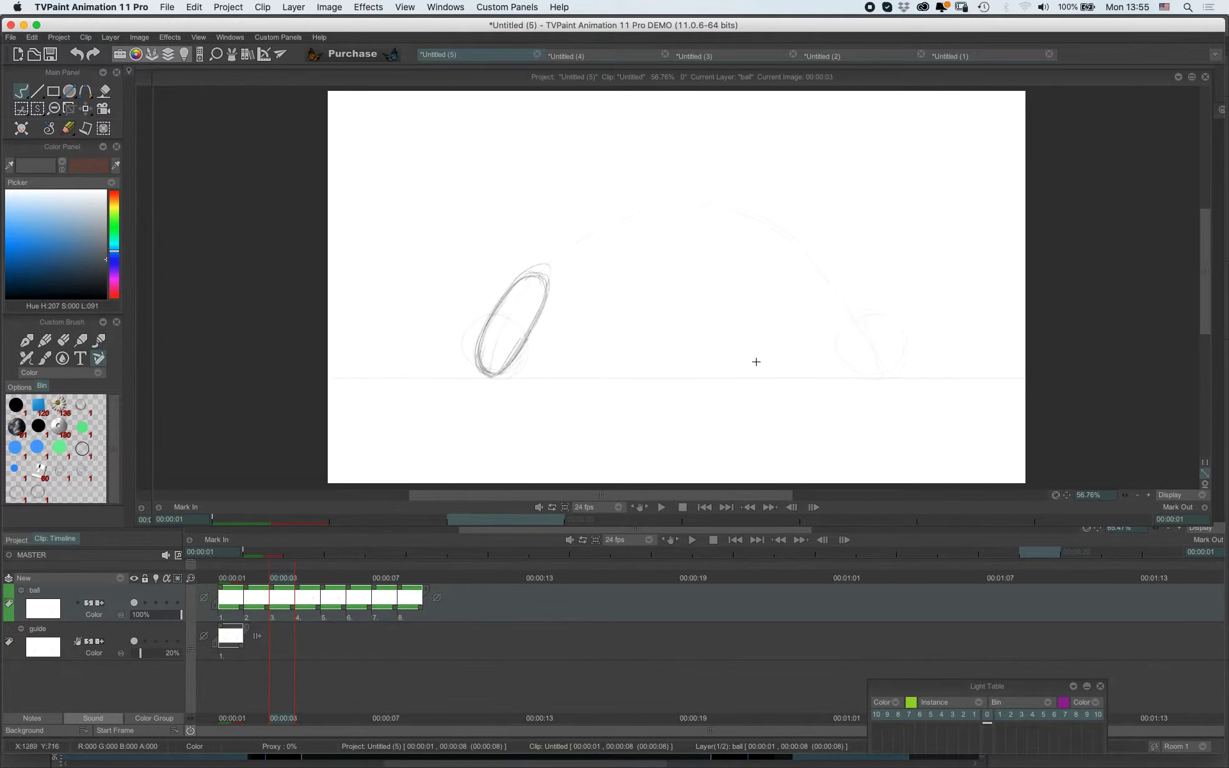
Extend the first ball drawing's exposure to 7 frames and the anticipation squash drawing's exposure to 6 frames.
{"action": "left_click_drag", "start_coordinate": [242, 610], "coordinate": [392, 608]}
{"action": "key", "text": "Right"}
{"action": "key", "text": "Right"}
{"action": "key", "text": "Right"}
{"action": "key", "text": "Right"}
{"action": "key", "text": "Right"}
{"action": "key", "text": "Right"}
{"action": "key", "text": "Right"}
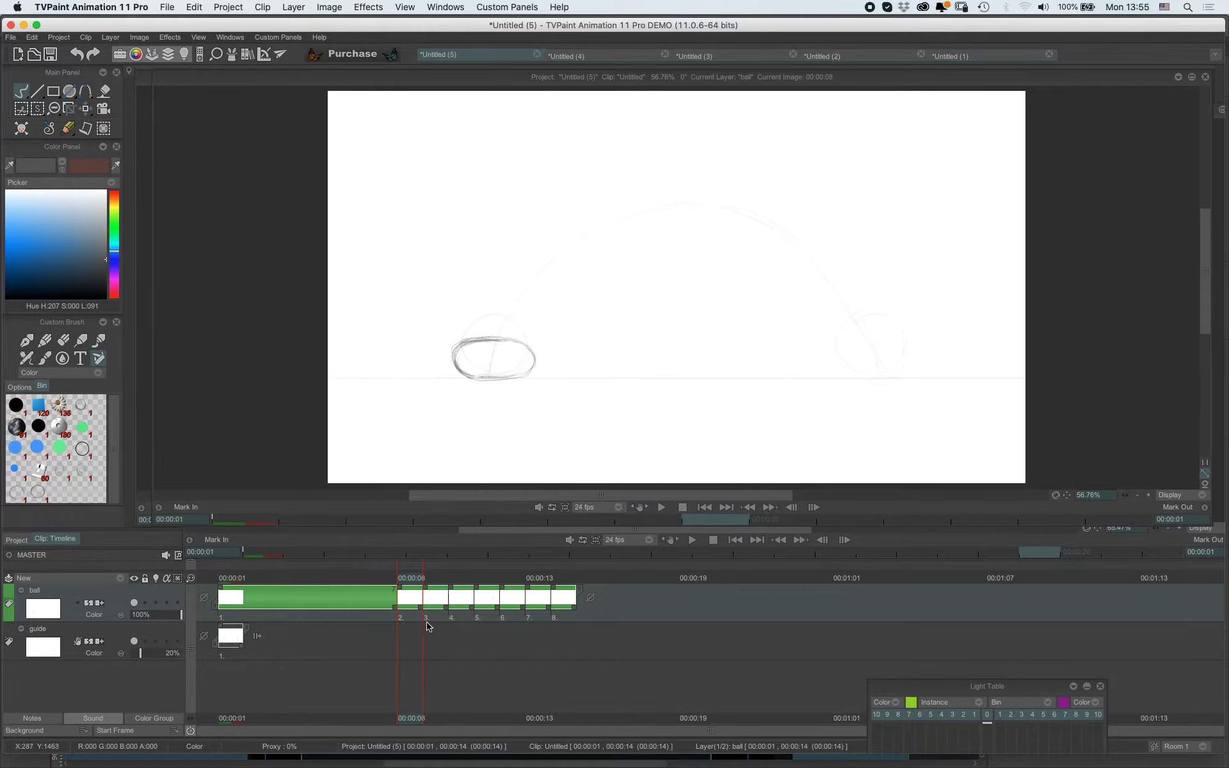
{"action": "left_click_drag", "start_coordinate": [422, 613], "coordinate": [547, 612]}
{"action": "left_click", "coordinate": [437, 613]}
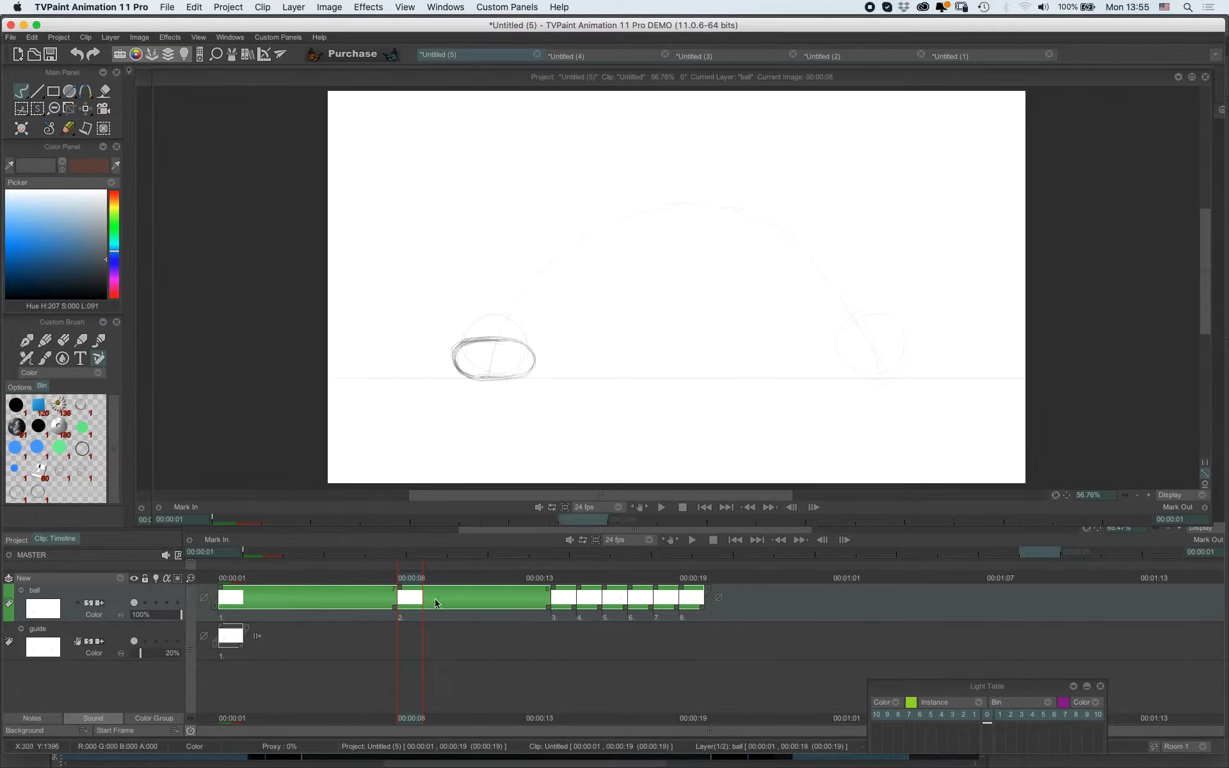
{"action": "left_click_drag", "start_coordinate": [437, 614], "coordinate": [530, 599]}
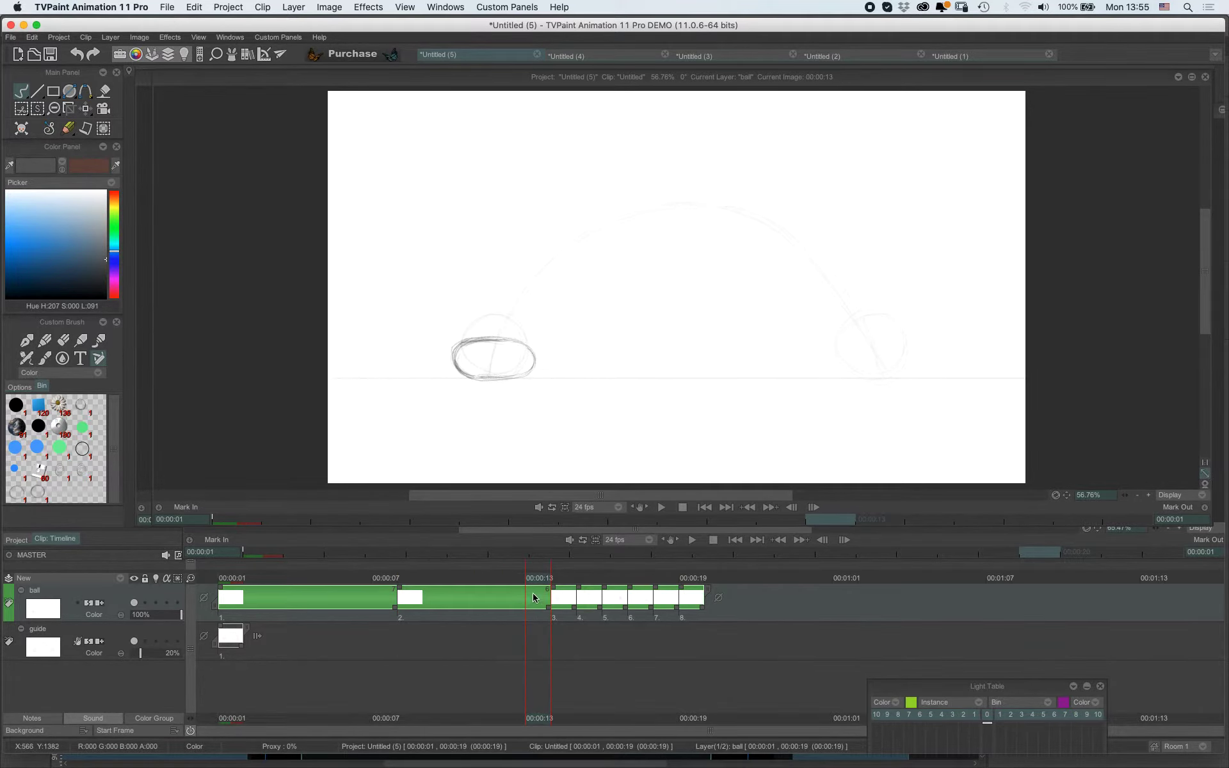
Lengthen the exposures to 7 frames for the anticipation squash, 2 for the take-off stretch and 3 for the mid-air ball.
{"action": "key", "text": "Left"}
{"action": "key", "text": "Left"}
{"action": "key", "text": "Left"}
{"action": "key", "text": "Right"}
{"action": "key", "text": "Right"}
{"action": "key", "text": "Right"}
{"action": "left_click_drag", "start_coordinate": [543, 616], "coordinate": [705, 605]}
{"action": "key", "text": "Right"}
{"action": "key", "text": "Right"}
{"action": "key", "text": "Right"}
{"action": "key", "text": "Right"}
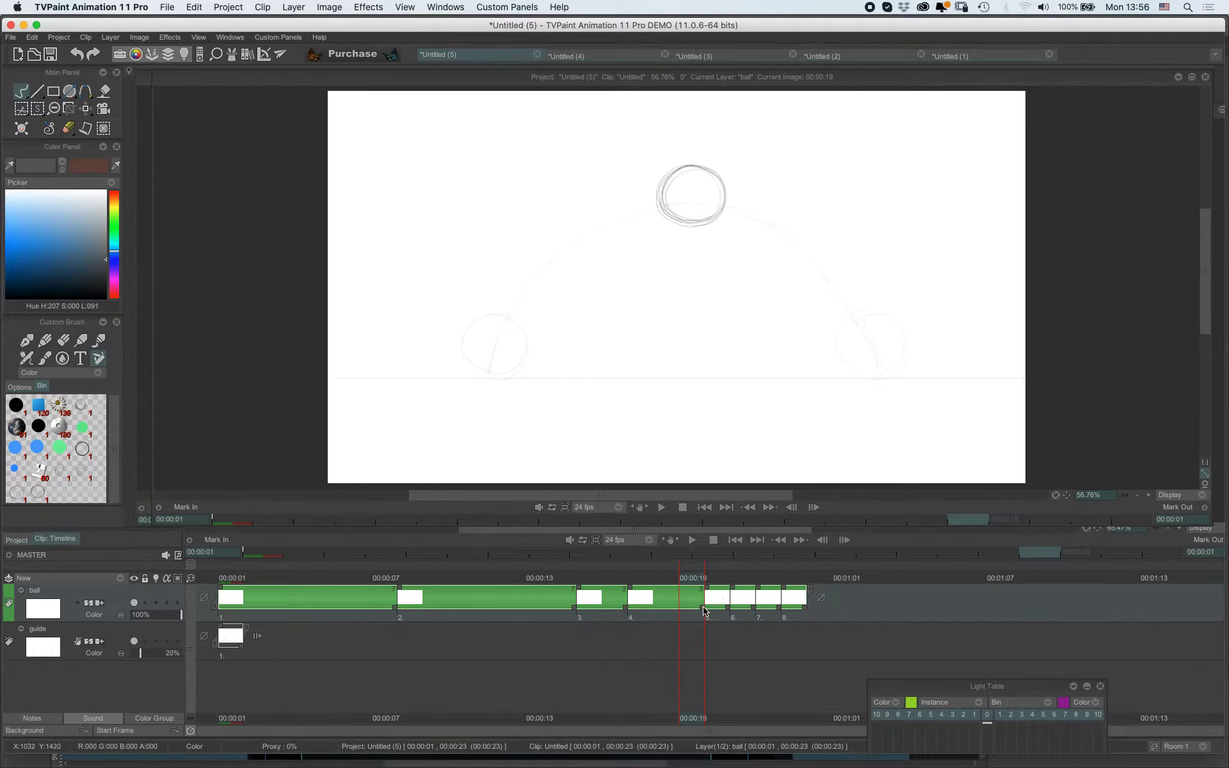
Set the exposures of the fourth to eighth ball drawings to 4, 2, 4, 3 and 5 frames.
{"action": "left_click_drag", "start_coordinate": [715, 609], "coordinate": [883, 612]}
{"action": "key", "text": "Right"}
{"action": "key", "text": "Right"}
{"action": "left_click_drag", "start_coordinate": [984, 611], "coordinate": [1087, 605]}
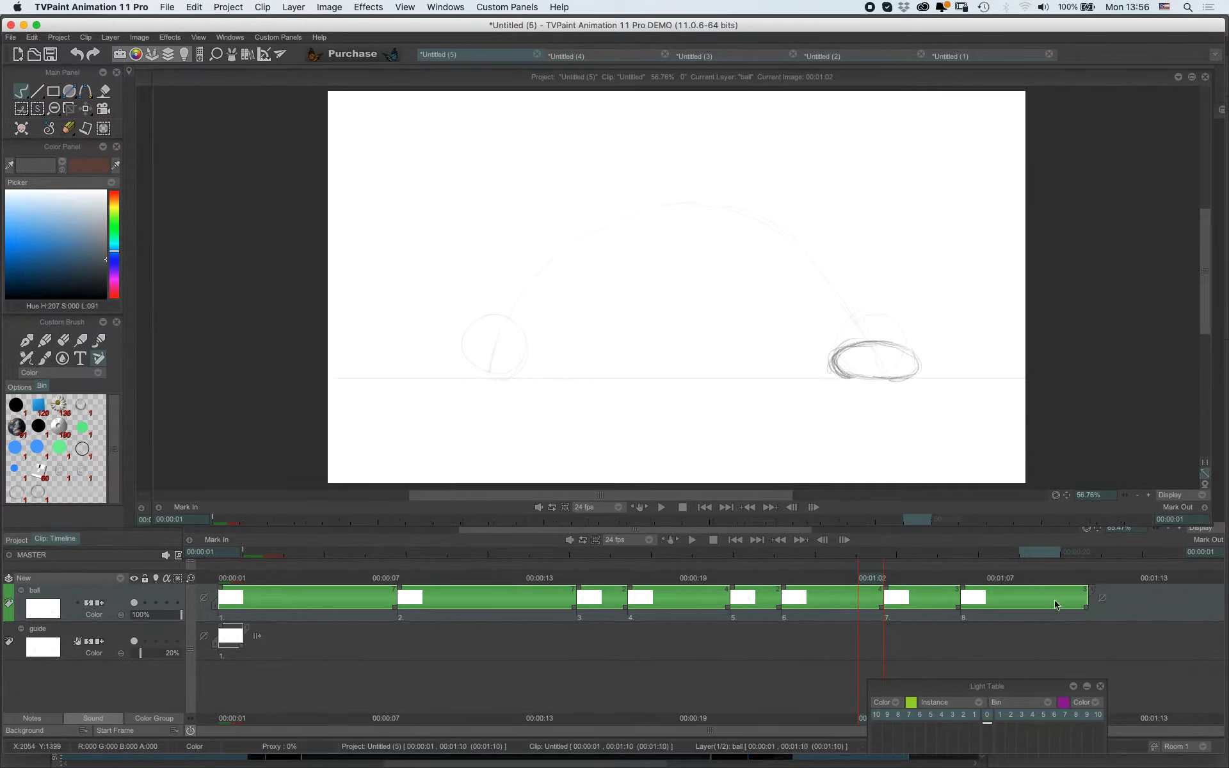
Play back the retimed ball animation, stop it, and return to the Untitled (5) project.
{"action": "left_click", "coordinate": [660, 508]}
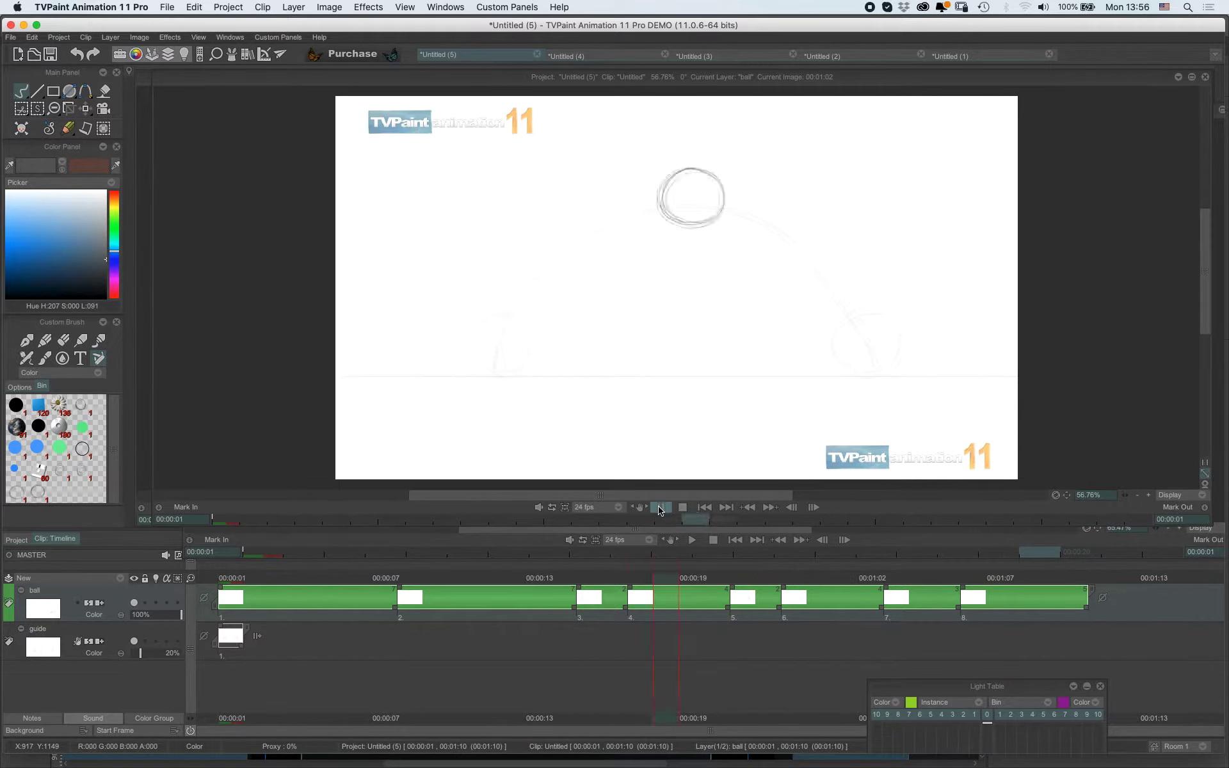
{"action": "key", "text": "space"}
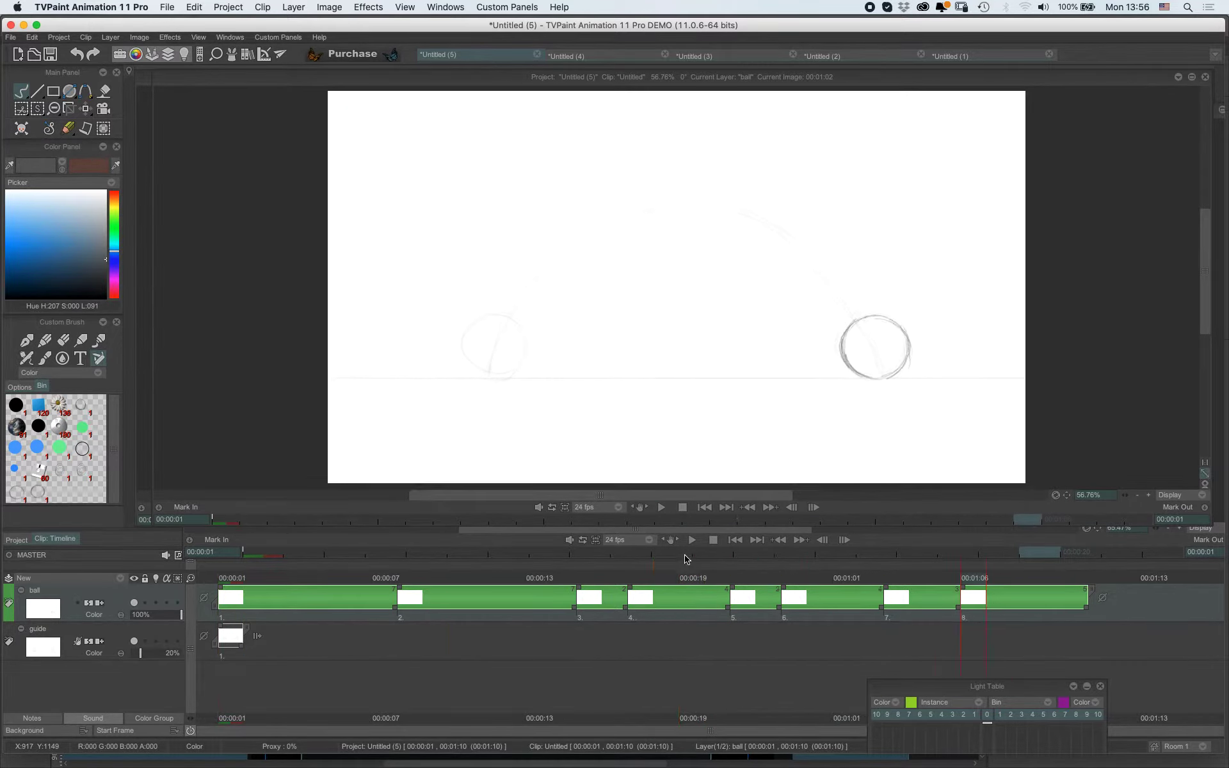
{"action": "left_click", "coordinate": [685, 558]}
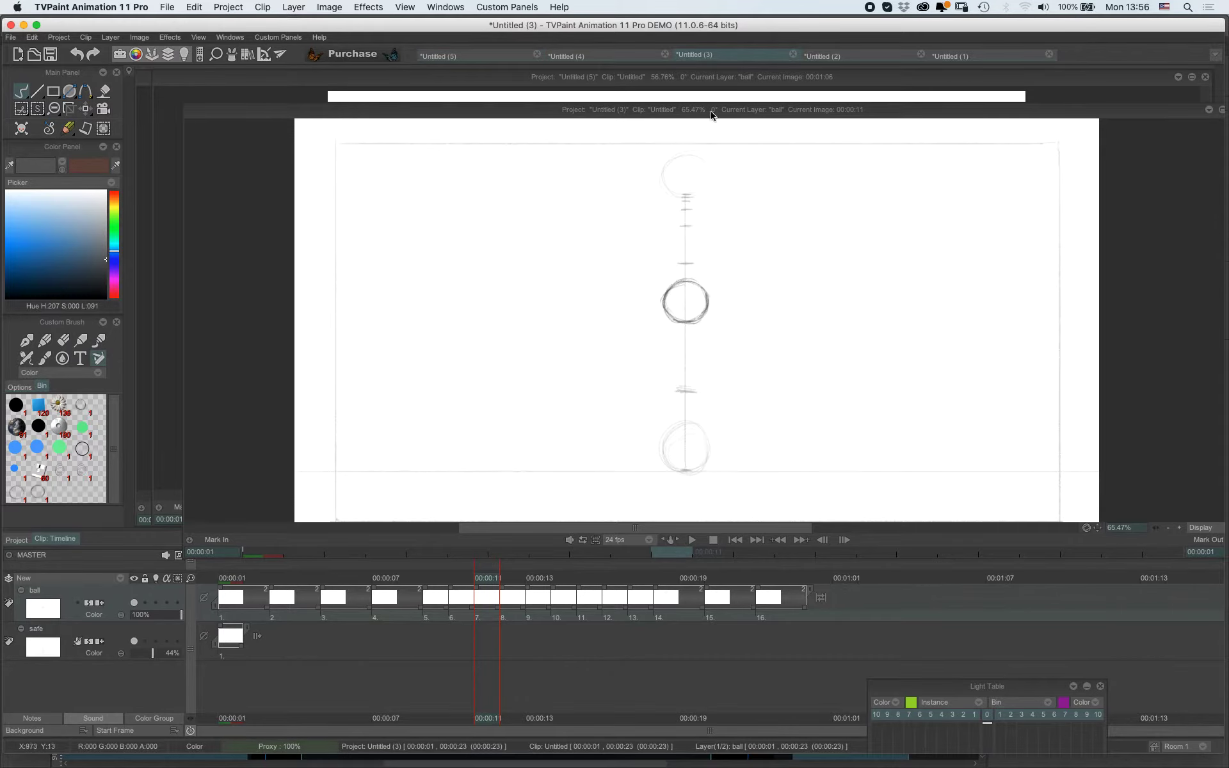
{"action": "left_click", "coordinate": [978, 58]}
{"action": "left_click", "coordinate": [828, 58]}
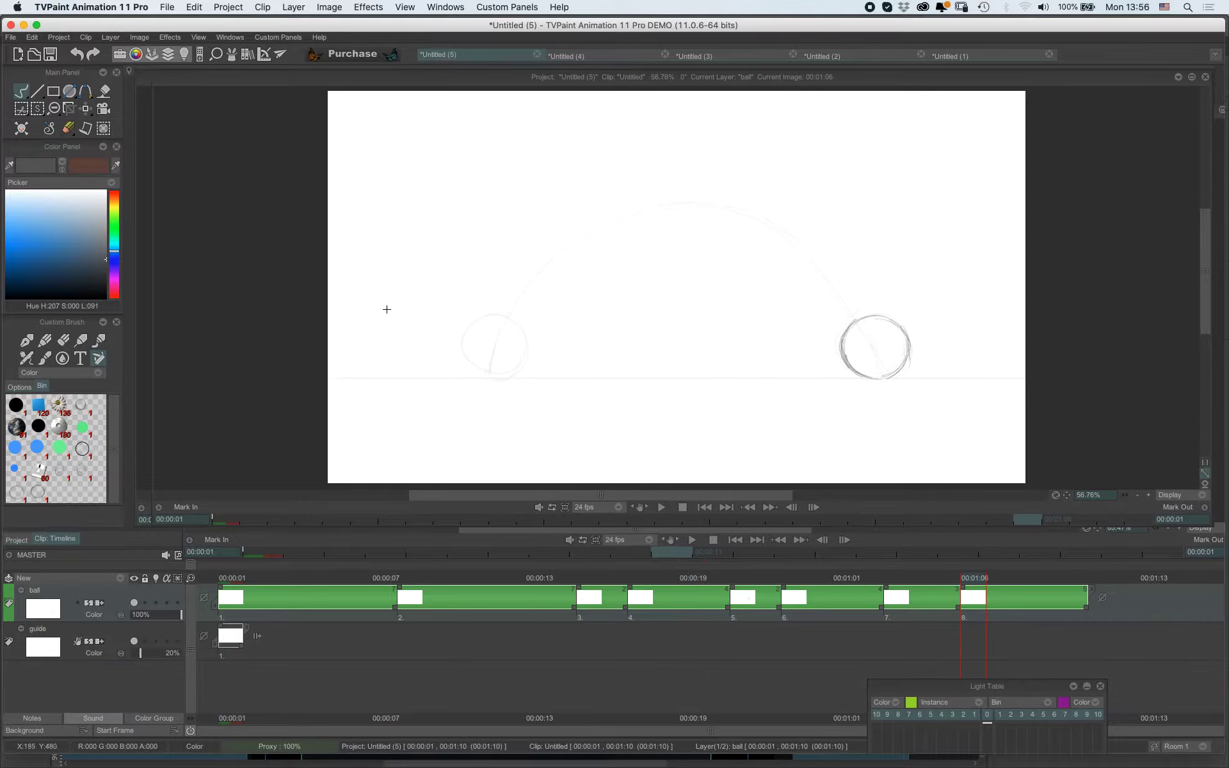
Resize the overlapping background project window so it sits clear of the timeline.
{"action": "left_click_drag", "start_coordinate": [312, 579], "coordinate": [283, 579]}
{"action": "left_click_drag", "start_coordinate": [180, 561], "coordinate": [232, 486]}
{"action": "left_click", "coordinate": [161, 480]}
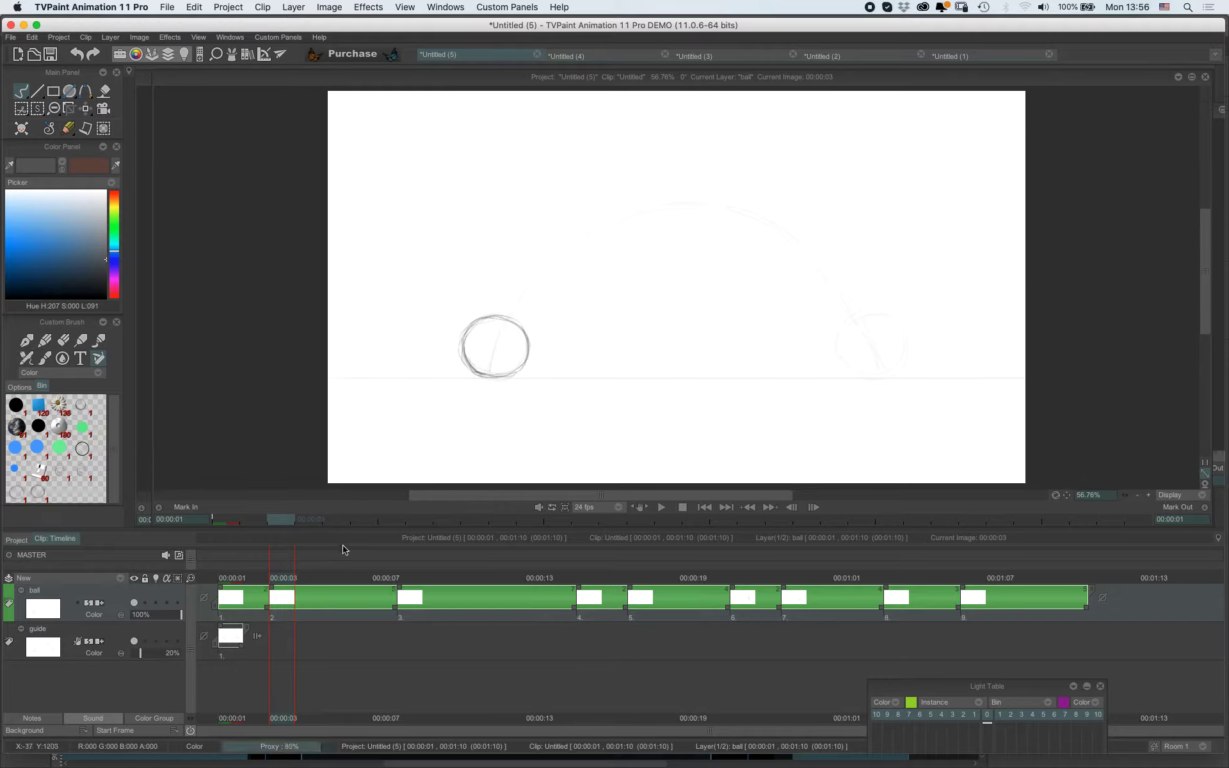
Go to frame 6 in a close view of the starting ball and turn on the ball layer's light table.
{"action": "left_click_drag", "start_coordinate": [286, 580], "coordinate": [405, 584]}
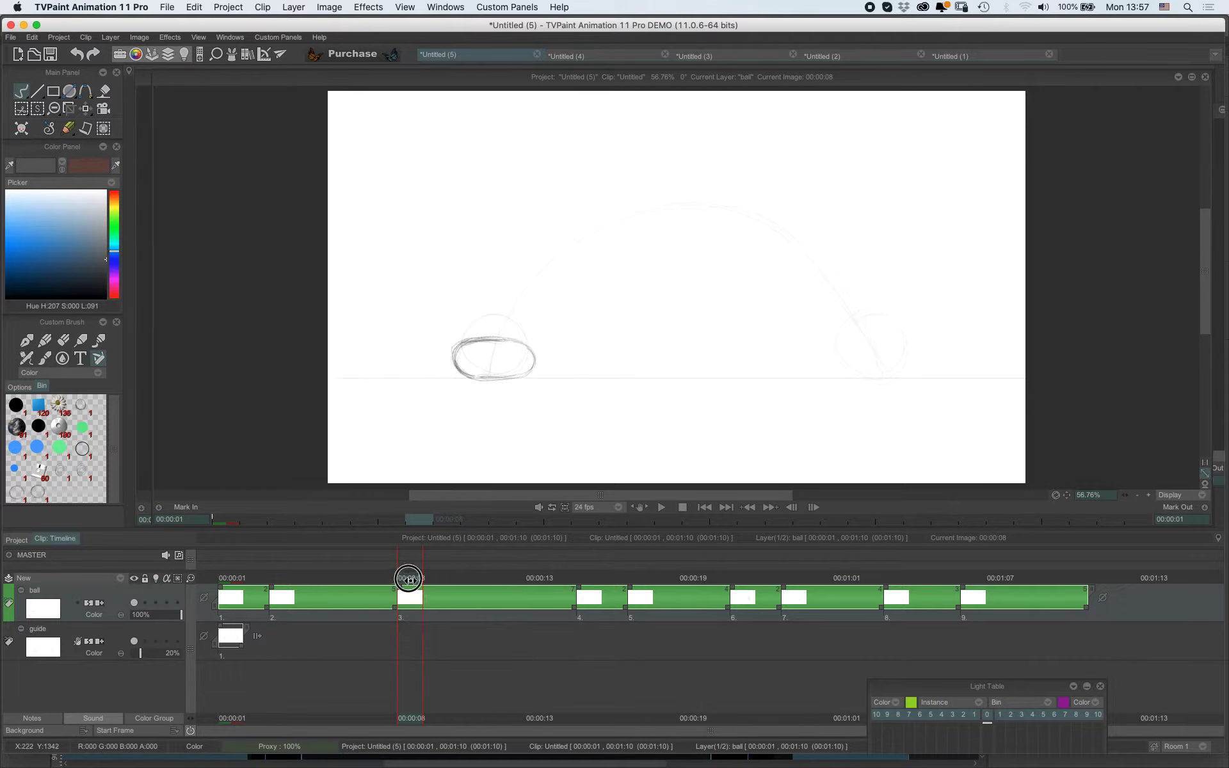
{"action": "left_click_drag", "start_coordinate": [408, 578], "coordinate": [368, 590]}
{"action": "scroll", "coordinate": [497, 336], "scroll_direction": "up", "scroll_amount": 3}
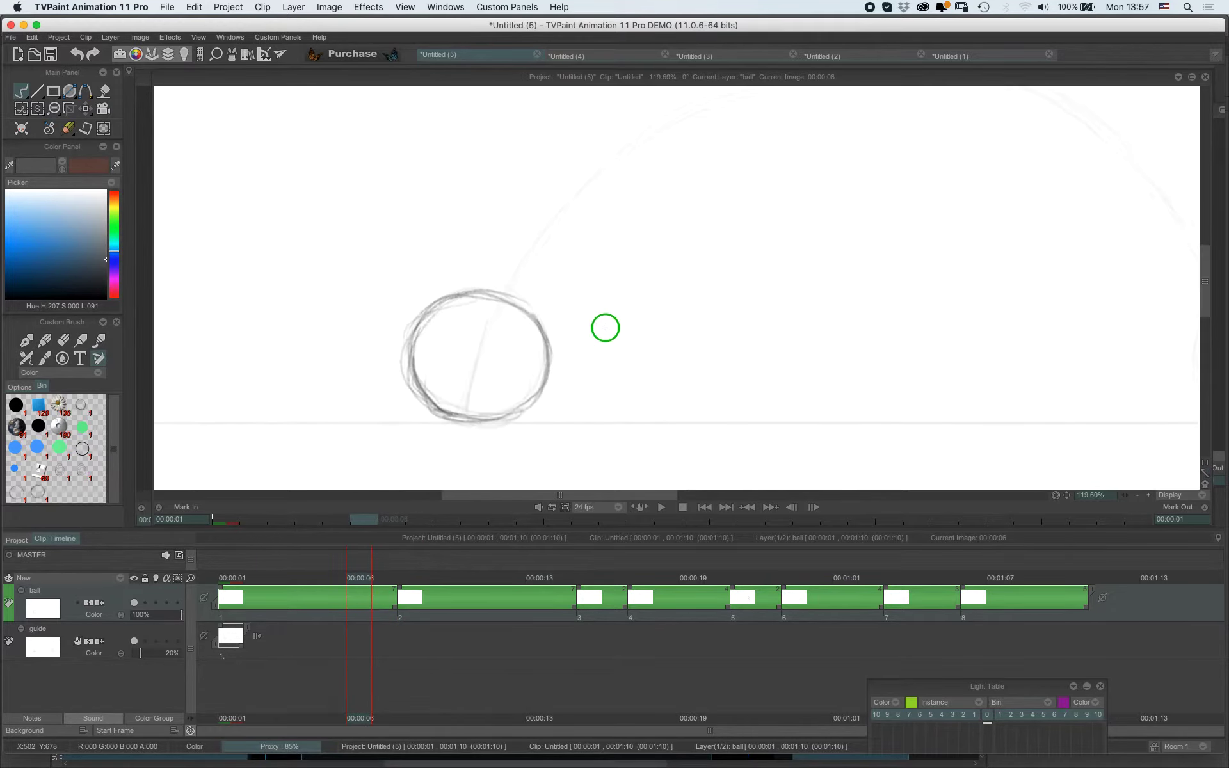
{"action": "left_click", "coordinate": [156, 603]}
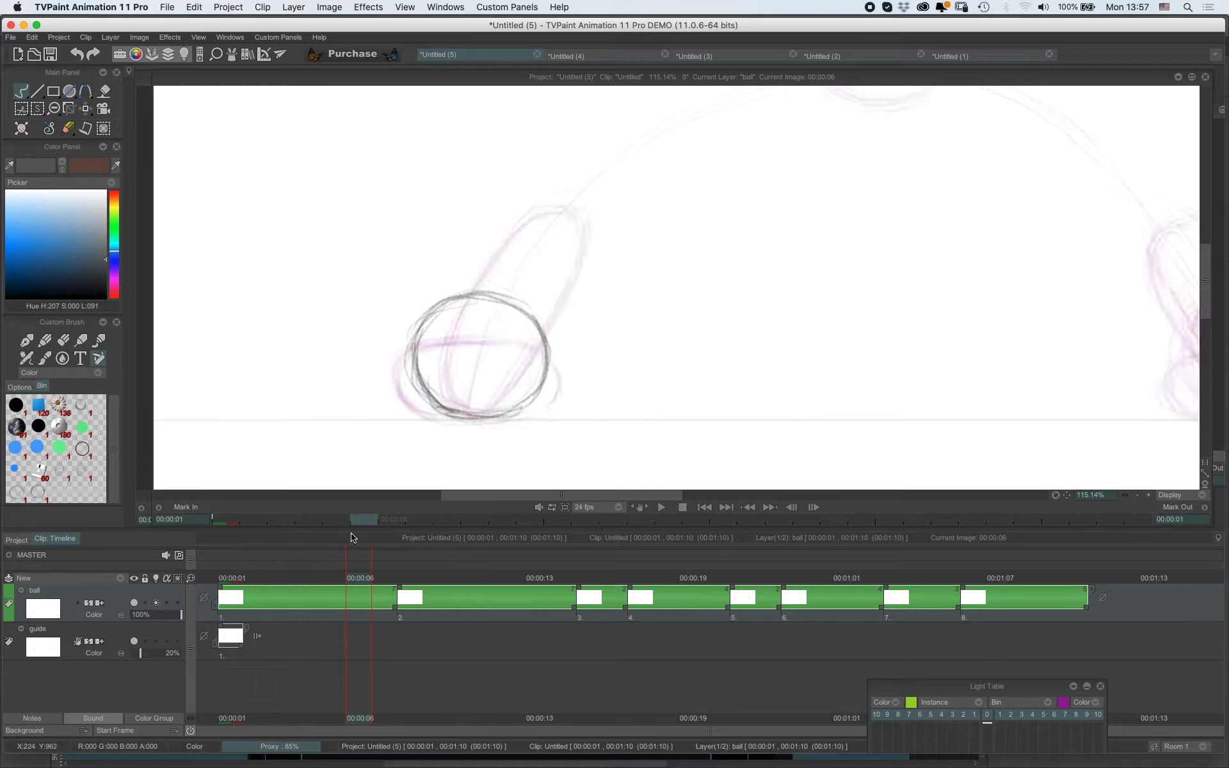
Move the Light Table panel over the canvas and lower the levels of next drawings 2 to 10.
{"action": "left_click", "coordinate": [1224, 157]}
{"action": "left_click_drag", "start_coordinate": [938, 687], "coordinate": [963, 266]}
{"action": "mouse_move", "coordinate": [1064, 356]}
{"action": "left_mouse_down"}
{"action": "mouse_move", "coordinate": [1075, 383]}
{"action": "mouse_move", "coordinate": [1037, 351]}
{"action": "mouse_move", "coordinate": [1049, 376]}
{"action": "mouse_move", "coordinate": [1029, 357]}
{"action": "mouse_move", "coordinate": [1036, 363]}
{"action": "left_mouse_up"}
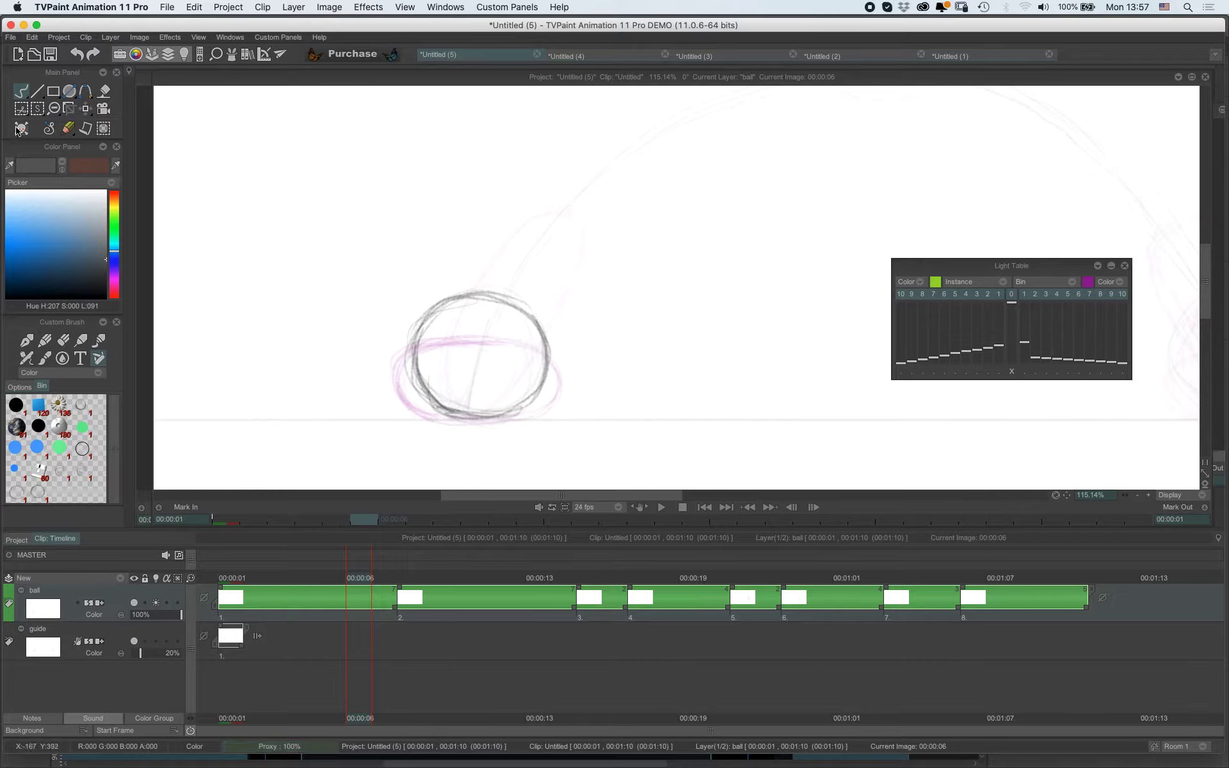
Add a new drawing at frame 6 and sketch the ball slightly flattened between the round ball and the squash.
{"action": "key", "text": "BackSpace"}
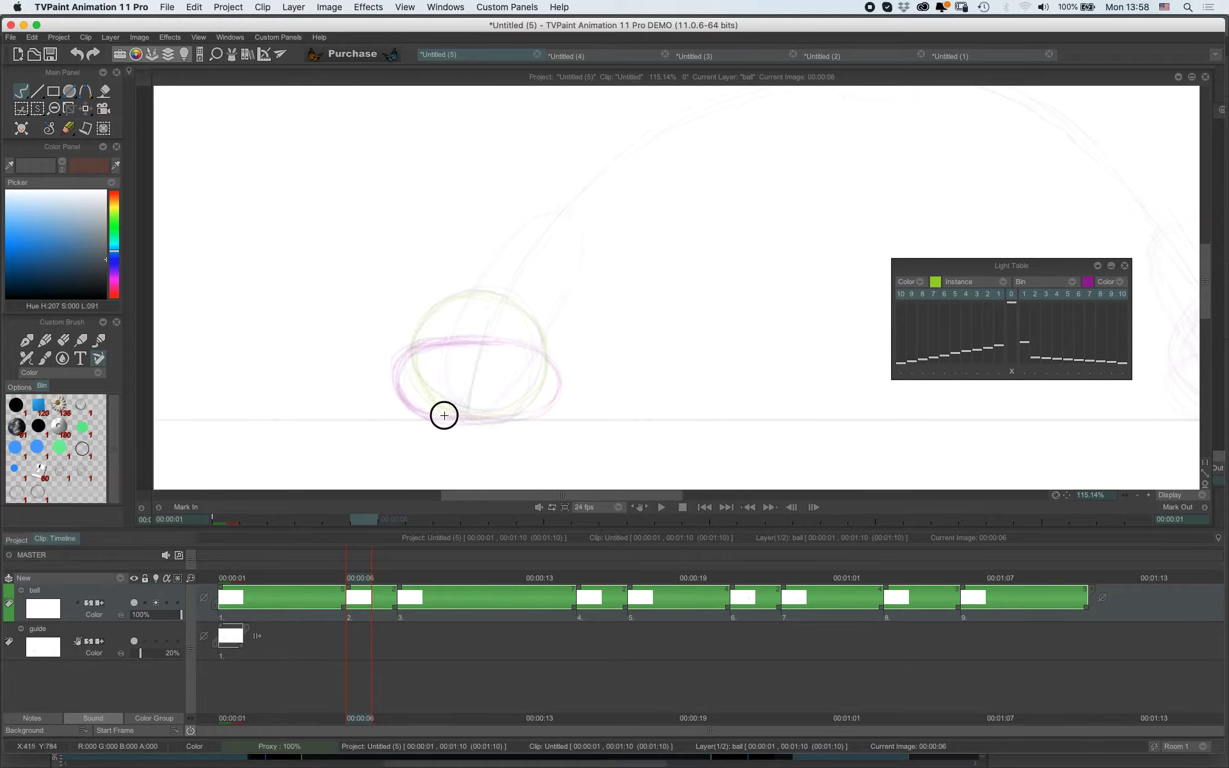
{"action": "mouse_move", "coordinate": [445, 415]}
{"action": "left_mouse_down"}
{"action": "mouse_move", "coordinate": [423, 392]}
{"action": "mouse_move", "coordinate": [448, 416]}
{"action": "mouse_move", "coordinate": [425, 403]}
{"action": "mouse_move", "coordinate": [407, 359]}
{"action": "mouse_move", "coordinate": [432, 326]}
{"action": "mouse_move", "coordinate": [479, 308]}
{"action": "mouse_move", "coordinate": [437, 319]}
{"action": "mouse_move", "coordinate": [462, 308]}
{"action": "mouse_move", "coordinate": [419, 336]}
{"action": "mouse_move", "coordinate": [450, 315]}
{"action": "mouse_move", "coordinate": [509, 316]}
{"action": "mouse_move", "coordinate": [482, 307]}
{"action": "mouse_move", "coordinate": [538, 339]}
{"action": "mouse_move", "coordinate": [505, 311]}
{"action": "mouse_move", "coordinate": [545, 356]}
{"action": "mouse_move", "coordinate": [528, 404]}
{"action": "mouse_move", "coordinate": [446, 421]}
{"action": "mouse_move", "coordinate": [532, 408]}
{"action": "mouse_move", "coordinate": [500, 418]}
{"action": "mouse_move", "coordinate": [551, 366]}
{"action": "mouse_move", "coordinate": [546, 388]}
{"action": "mouse_move", "coordinate": [538, 346]}
{"action": "left_mouse_up"}
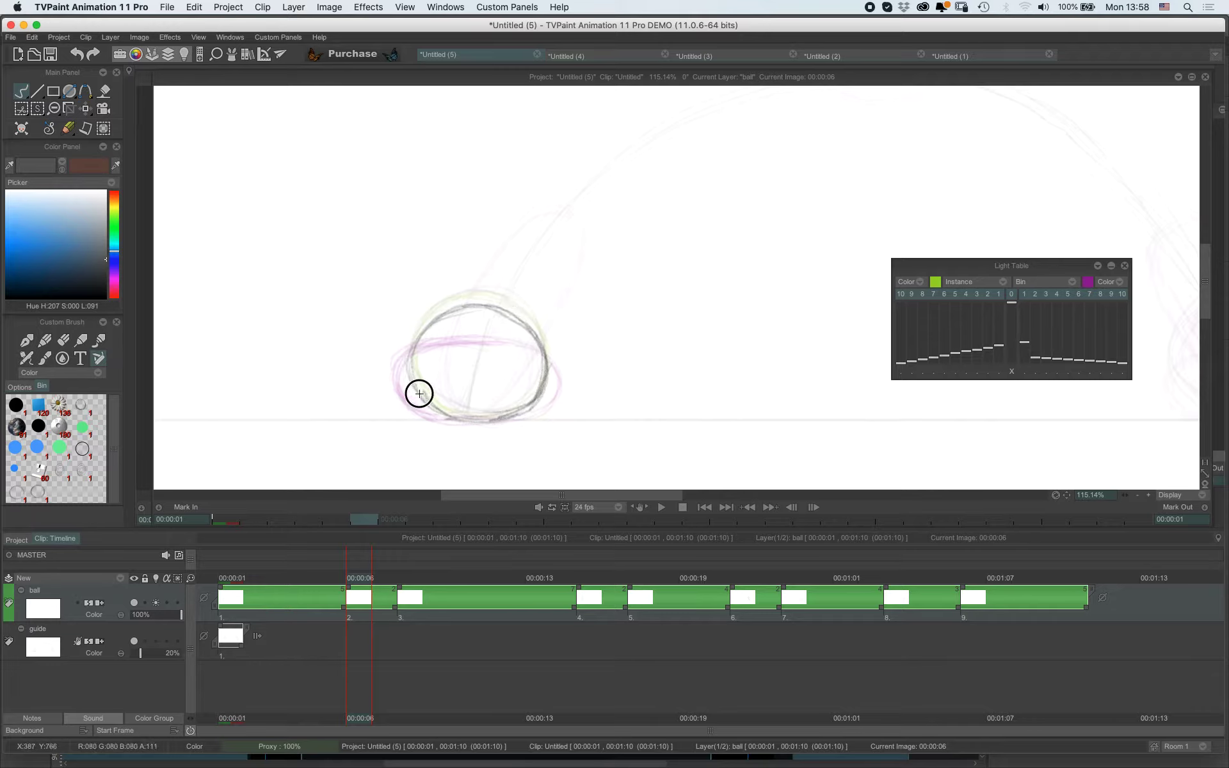
{"action": "mouse_move", "coordinate": [419, 394]}
{"action": "left_mouse_down"}
{"action": "mouse_move", "coordinate": [411, 362]}
{"action": "mouse_move", "coordinate": [426, 400]}
{"action": "mouse_move", "coordinate": [464, 422]}
{"action": "mouse_move", "coordinate": [424, 391]}
{"action": "mouse_move", "coordinate": [434, 406]}
{"action": "mouse_move", "coordinate": [433, 320]}
{"action": "mouse_move", "coordinate": [411, 347]}
{"action": "mouse_move", "coordinate": [421, 339]}
{"action": "mouse_move", "coordinate": [414, 385]}
{"action": "mouse_move", "coordinate": [418, 338]}
{"action": "left_mouse_up"}
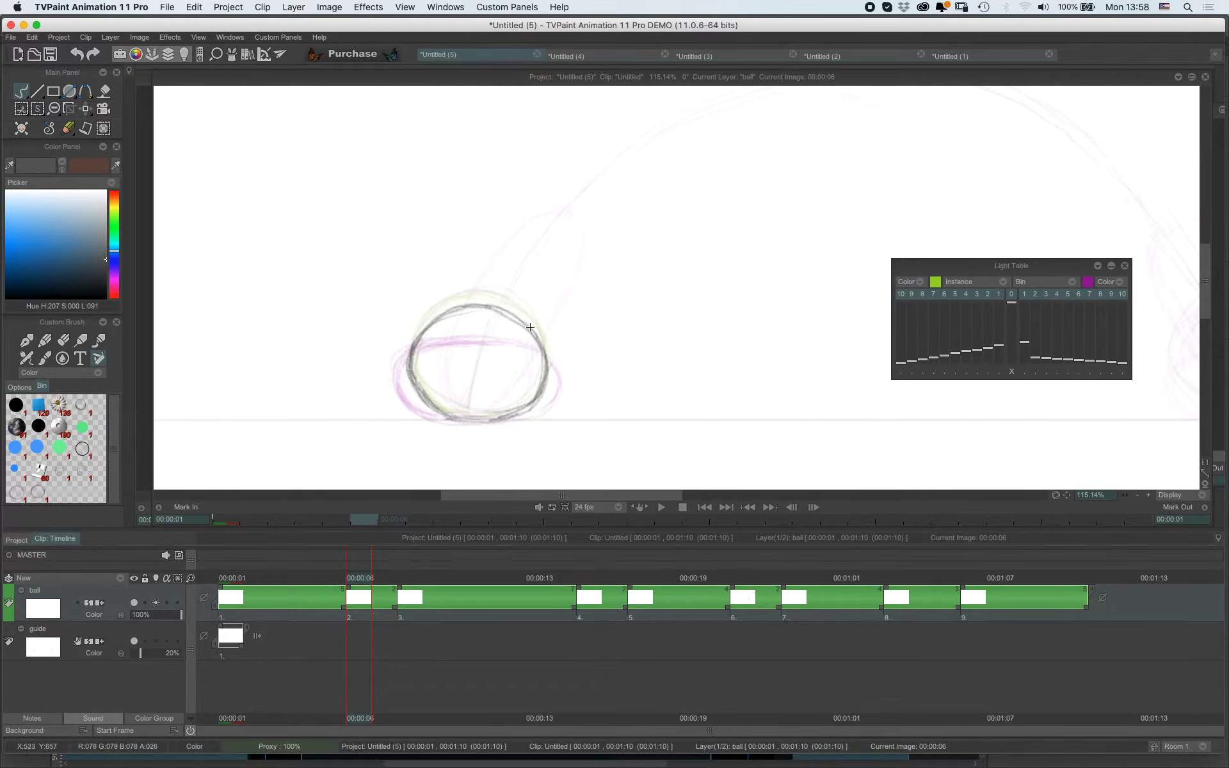
{"action": "left_click_drag", "start_coordinate": [530, 327], "coordinate": [487, 304]}
Add a new drawing at frame 7 and sketch a flatter, wider oval closer to the anticipation squash.
{"action": "key", "text": "Right"}
{"action": "key", "text": "BackSpace"}
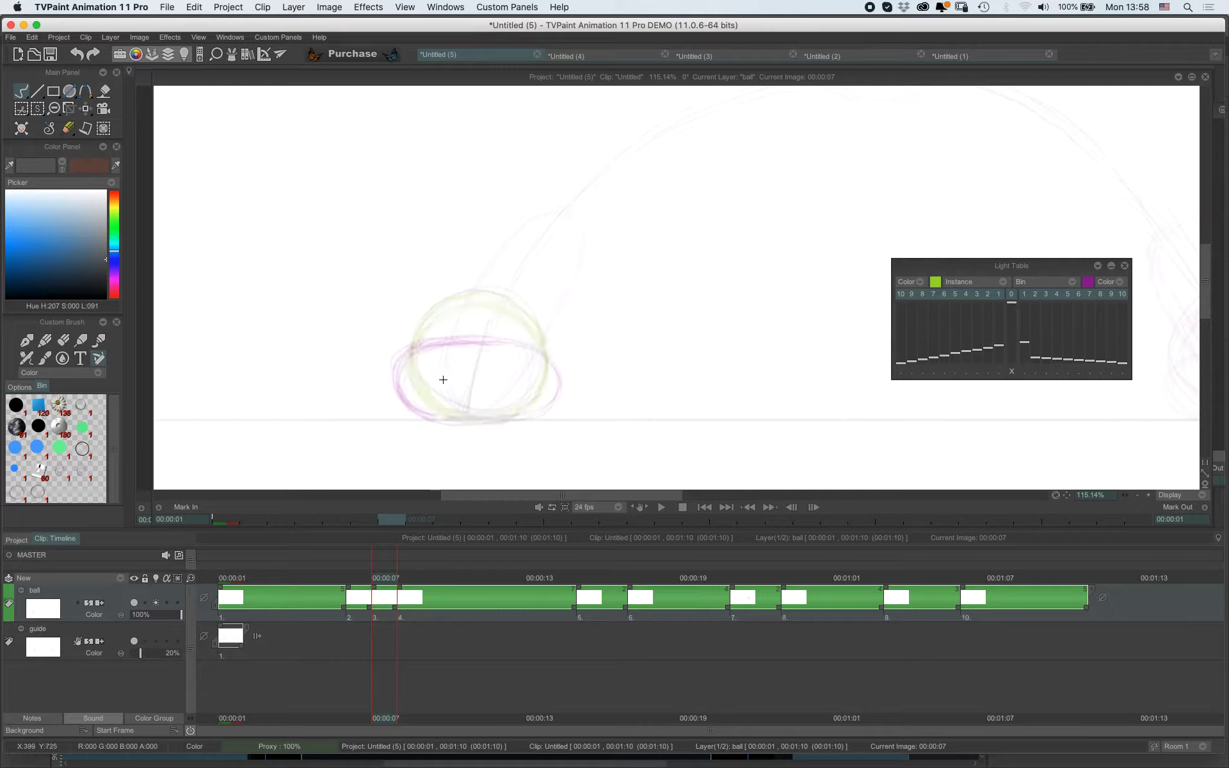
{"action": "mouse_move", "coordinate": [453, 414]}
{"action": "left_mouse_down"}
{"action": "mouse_move", "coordinate": [412, 388]}
{"action": "mouse_move", "coordinate": [435, 408]}
{"action": "mouse_move", "coordinate": [404, 369]}
{"action": "mouse_move", "coordinate": [434, 411]}
{"action": "mouse_move", "coordinate": [408, 345]}
{"action": "mouse_move", "coordinate": [404, 372]}
{"action": "mouse_move", "coordinate": [414, 339]}
{"action": "mouse_move", "coordinate": [426, 331]}
{"action": "mouse_move", "coordinate": [405, 352]}
{"action": "mouse_move", "coordinate": [469, 323]}
{"action": "mouse_move", "coordinate": [427, 331]}
{"action": "mouse_move", "coordinate": [496, 320]}
{"action": "mouse_move", "coordinate": [443, 328]}
{"action": "mouse_move", "coordinate": [543, 340]}
{"action": "mouse_move", "coordinate": [509, 324]}
{"action": "mouse_move", "coordinate": [550, 355]}
{"action": "mouse_move", "coordinate": [541, 341]}
{"action": "mouse_move", "coordinate": [546, 389]}
{"action": "mouse_move", "coordinate": [548, 356]}
{"action": "mouse_move", "coordinate": [524, 411]}
{"action": "mouse_move", "coordinate": [554, 371]}
{"action": "mouse_move", "coordinate": [493, 417]}
{"action": "mouse_move", "coordinate": [529, 405]}
{"action": "mouse_move", "coordinate": [454, 418]}
{"action": "mouse_move", "coordinate": [495, 422]}
{"action": "mouse_move", "coordinate": [461, 418]}
{"action": "mouse_move", "coordinate": [541, 396]}
{"action": "mouse_move", "coordinate": [525, 412]}
{"action": "mouse_move", "coordinate": [554, 374]}
{"action": "mouse_move", "coordinate": [525, 412]}
{"action": "mouse_move", "coordinate": [552, 375]}
{"action": "mouse_move", "coordinate": [544, 396]}
{"action": "mouse_move", "coordinate": [538, 337]}
{"action": "left_mouse_up"}
Flip between the round ball, the new in-betweens and the squash key to examine how the anticipation eases in.
{"action": "key", "text": "Right"}
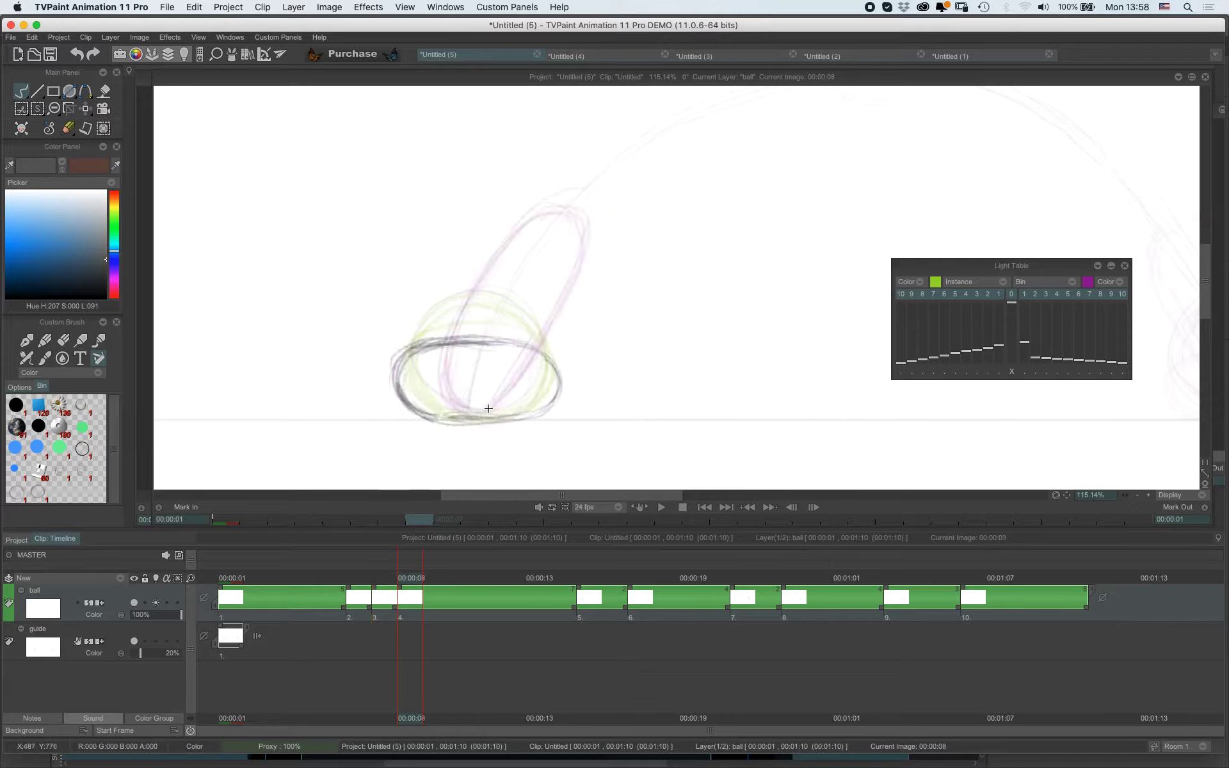
{"action": "key", "text": "Left"}
{"action": "key", "text": "Left"}
{"action": "key", "text": "Left"}
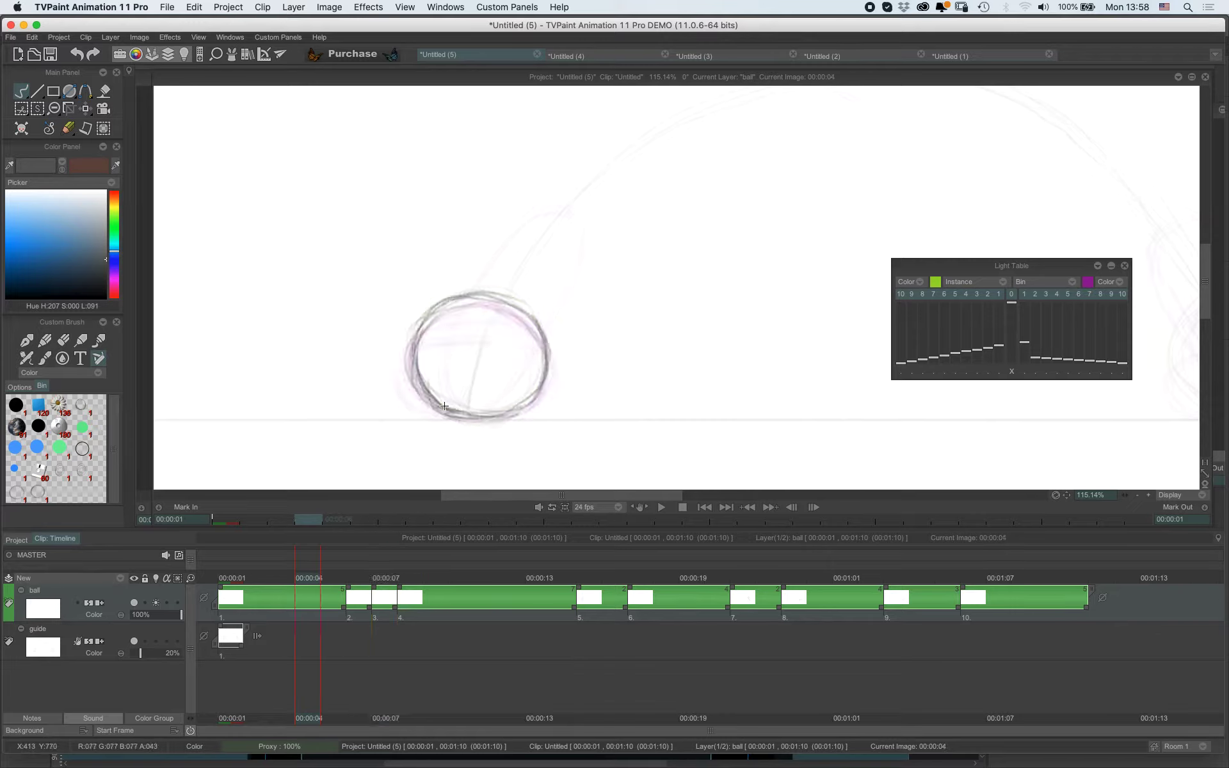
{"action": "key", "text": "Right"}
{"action": "key", "text": "Right"}
{"action": "key", "text": "Right"}
{"action": "key", "text": "Left"}
{"action": "key", "text": "Right"}
{"action": "key", "text": "Left"}
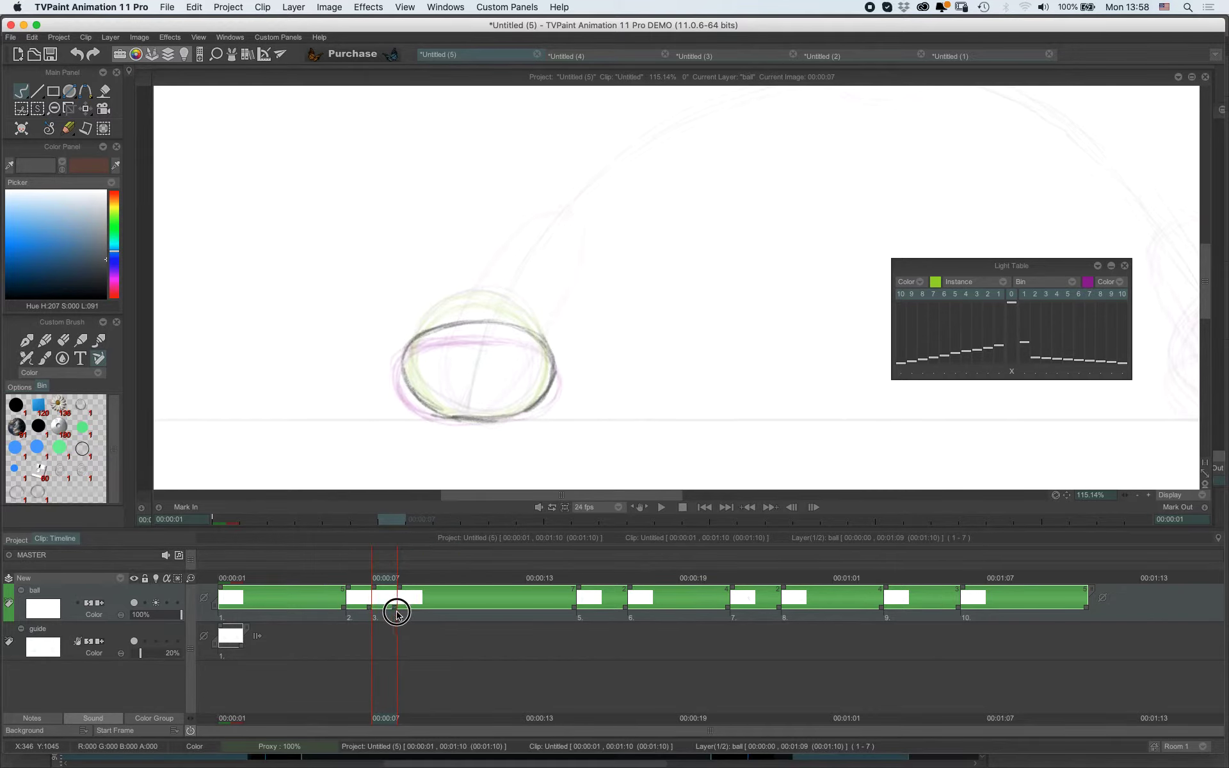
Shift the squash key's start to frame 9, and draw another flattened in-between at frame 8.
{"action": "left_click_drag", "start_coordinate": [402, 590], "coordinate": [423, 594]}
{"action": "key", "text": "Right"}
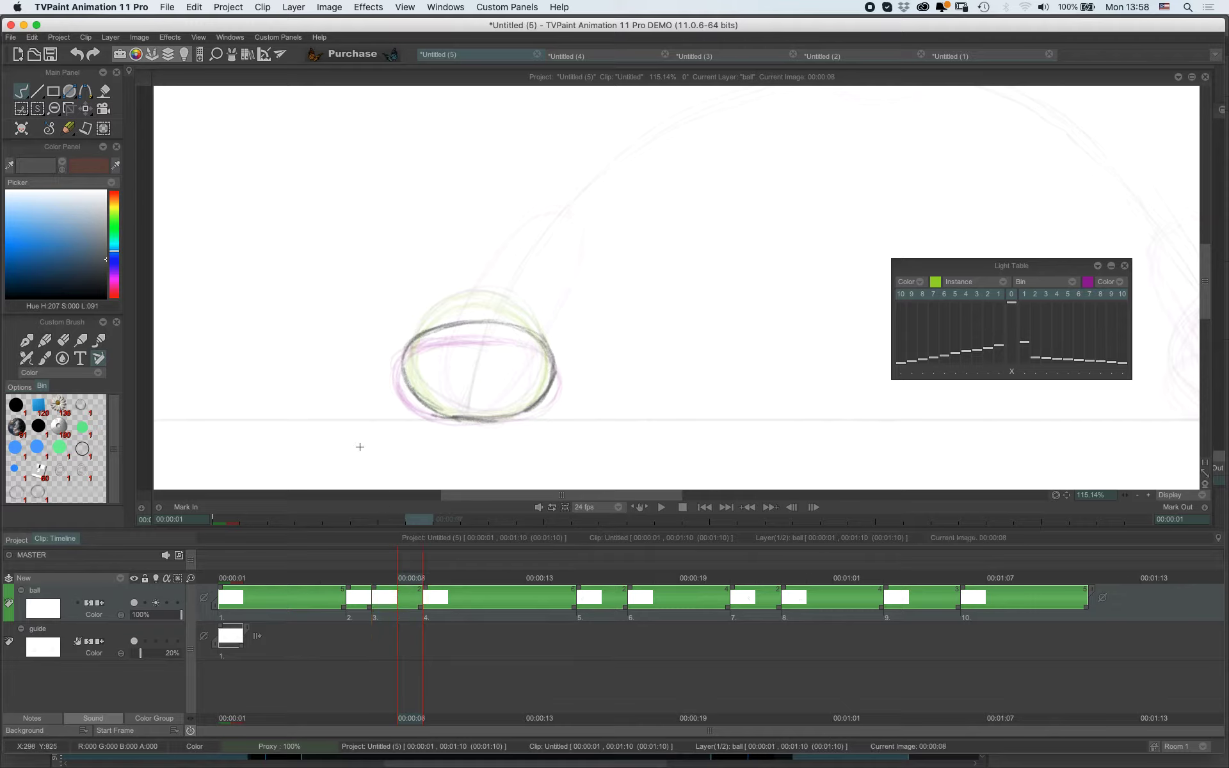
{"action": "key", "text": "Return"}
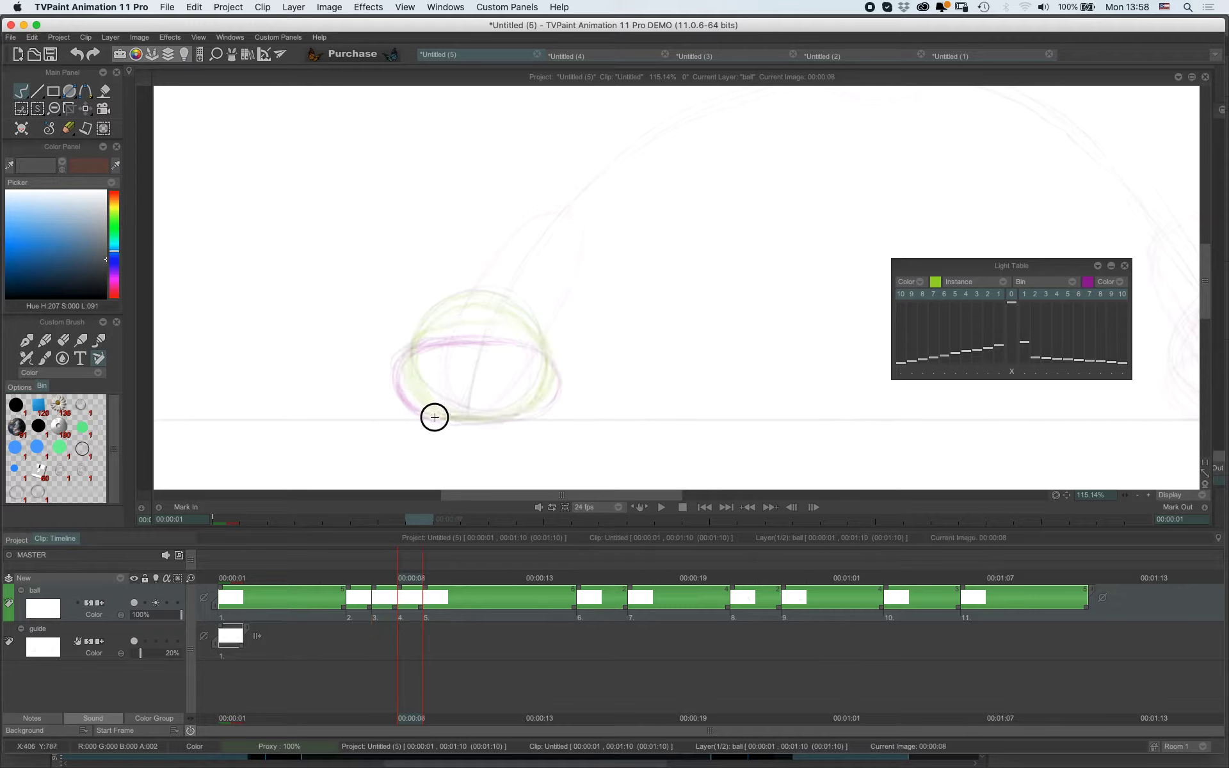
{"action": "mouse_move", "coordinate": [434, 418]}
{"action": "left_mouse_down"}
{"action": "mouse_move", "coordinate": [406, 387]}
{"action": "mouse_move", "coordinate": [406, 355]}
{"action": "mouse_move", "coordinate": [401, 373]}
{"action": "mouse_move", "coordinate": [423, 341]}
{"action": "mouse_move", "coordinate": [398, 377]}
{"action": "mouse_move", "coordinate": [419, 403]}
{"action": "left_mouse_up"}
{"action": "mouse_move", "coordinate": [438, 339]}
{"action": "left_mouse_down"}
{"action": "mouse_move", "coordinate": [548, 350]}
{"action": "mouse_move", "coordinate": [505, 338]}
{"action": "mouse_move", "coordinate": [550, 356]}
{"action": "mouse_move", "coordinate": [556, 382]}
{"action": "mouse_move", "coordinate": [555, 359]}
{"action": "mouse_move", "coordinate": [552, 391]}
{"action": "mouse_move", "coordinate": [479, 423]}
{"action": "mouse_move", "coordinate": [449, 421]}
{"action": "mouse_move", "coordinate": [493, 418]}
{"action": "mouse_move", "coordinate": [411, 398]}
{"action": "mouse_move", "coordinate": [433, 411]}
{"action": "left_mouse_up"}
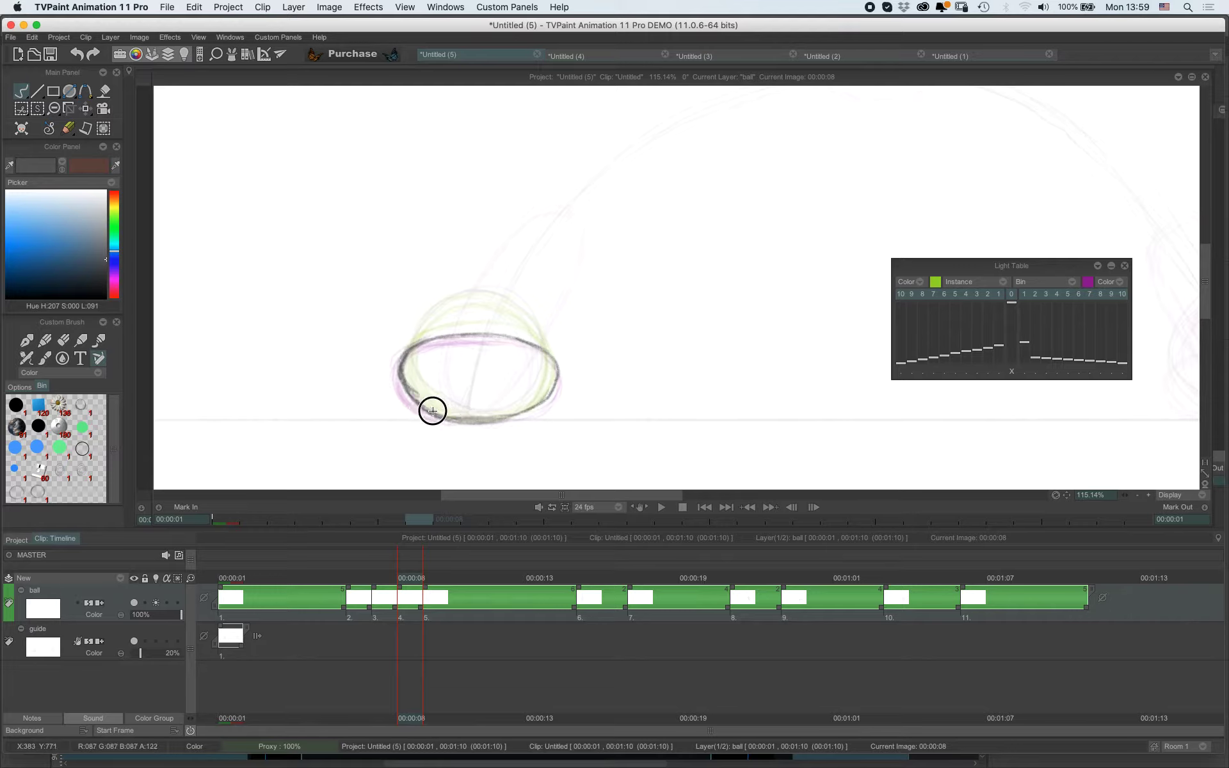
Turn off the ball layer's light table and flip back and forth through frames 4 to 9 to check the squash in-betweens.
{"action": "left_click", "coordinate": [155, 605]}
{"action": "key", "text": "Left"}
{"action": "key", "text": "Left"}
{"action": "key", "text": "Left"}
{"action": "key", "text": "Left"}
{"action": "key", "text": "Right"}
{"action": "key", "text": "Right"}
{"action": "key", "text": "Right"}
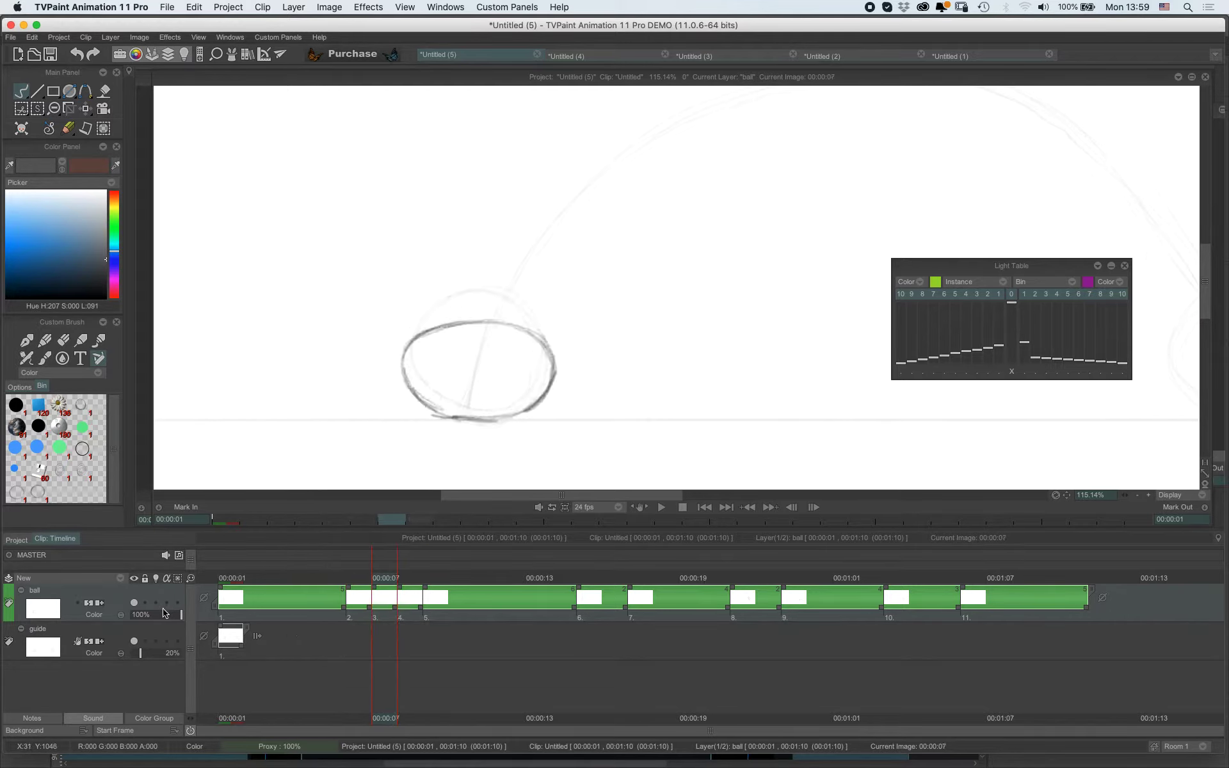
{"action": "key", "text": "Right"}
{"action": "key", "text": "Right"}
{"action": "key", "text": "Left"}
{"action": "key", "text": "Left"}
{"action": "key", "text": "Left"}
{"action": "key", "text": "Right"}
{"action": "key", "text": "Right"}
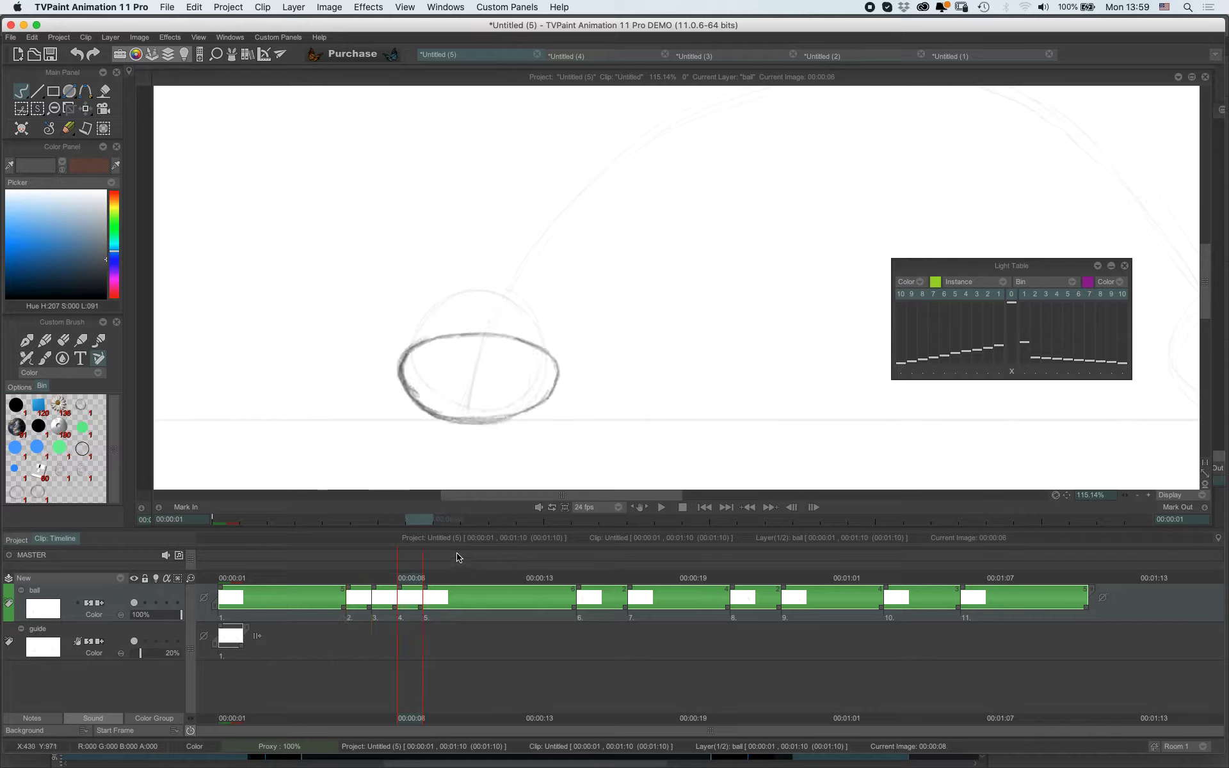
{"action": "key", "text": "Right"}
Strengthen the lower outline of the flattened ball on frame 8 and flip through the neighbouring drawings to check it.
{"action": "key", "text": "Left"}
{"action": "mouse_move", "coordinate": [520, 417]}
{"action": "left_mouse_down"}
{"action": "mouse_move", "coordinate": [542, 408]}
{"action": "mouse_move", "coordinate": [511, 422]}
{"action": "mouse_move", "coordinate": [547, 409]}
{"action": "mouse_move", "coordinate": [534, 413]}
{"action": "mouse_move", "coordinate": [554, 374]}
{"action": "mouse_move", "coordinate": [549, 410]}
{"action": "left_mouse_up"}
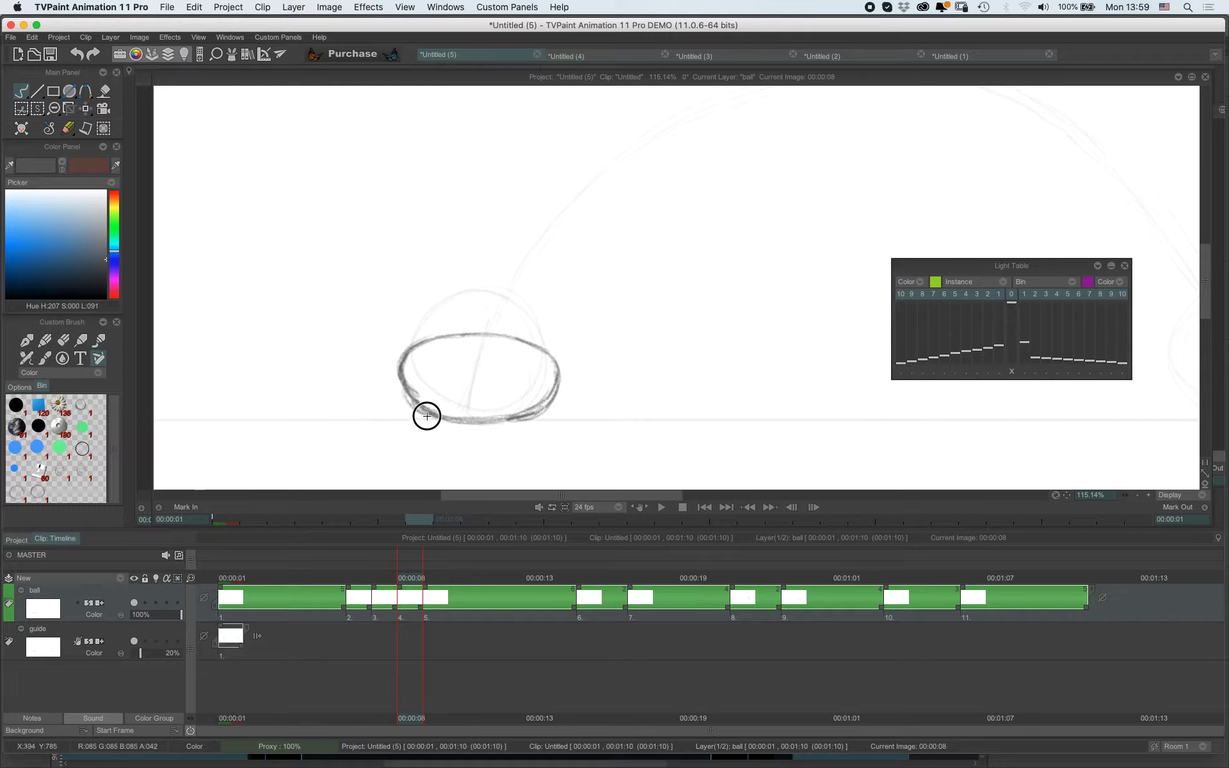
{"action": "key", "text": "Left"}
{"action": "key", "text": "Left"}
{"action": "key", "text": "Right"}
{"action": "key", "text": "Right"}
{"action": "key", "text": "Right"}
{"action": "key", "text": "Left"}
{"action": "key", "text": "Left"}
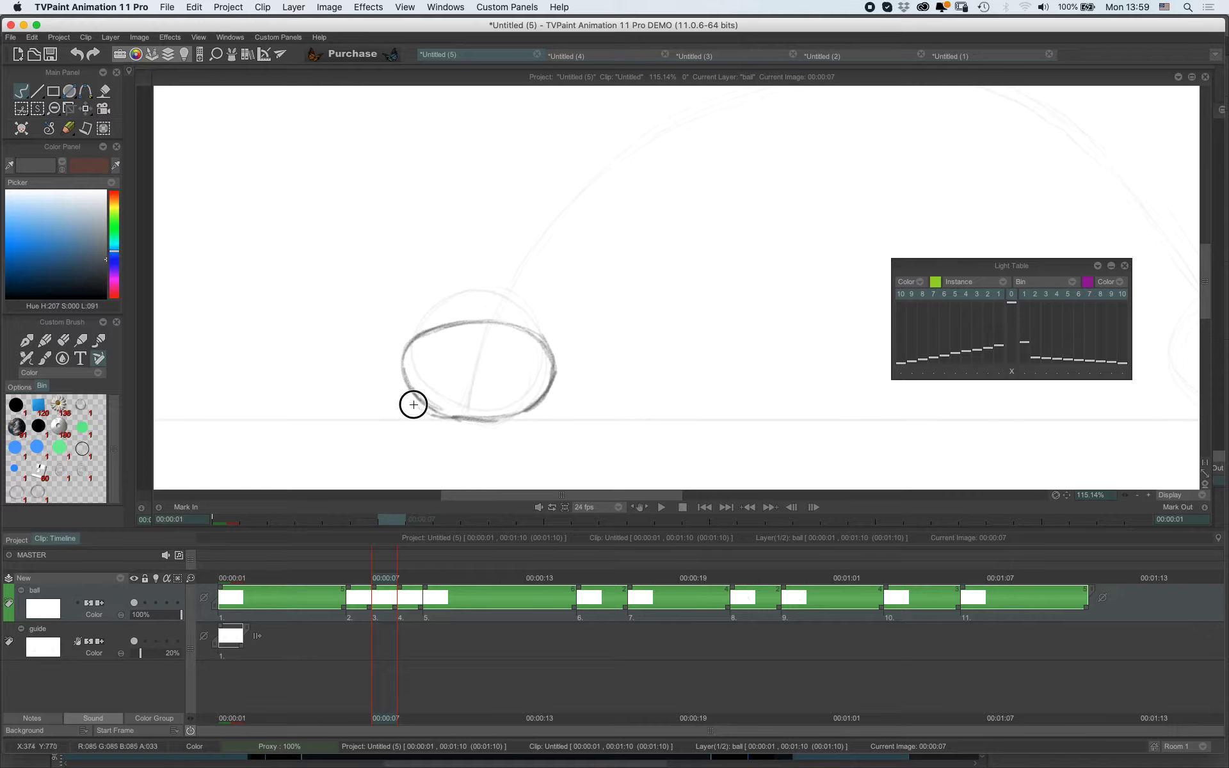
Strengthen the lower-left outline of the flattened ball on frame 7 and flip back to frame 5 to compare.
{"action": "left_click_drag", "start_coordinate": [401, 375], "coordinate": [420, 415]}
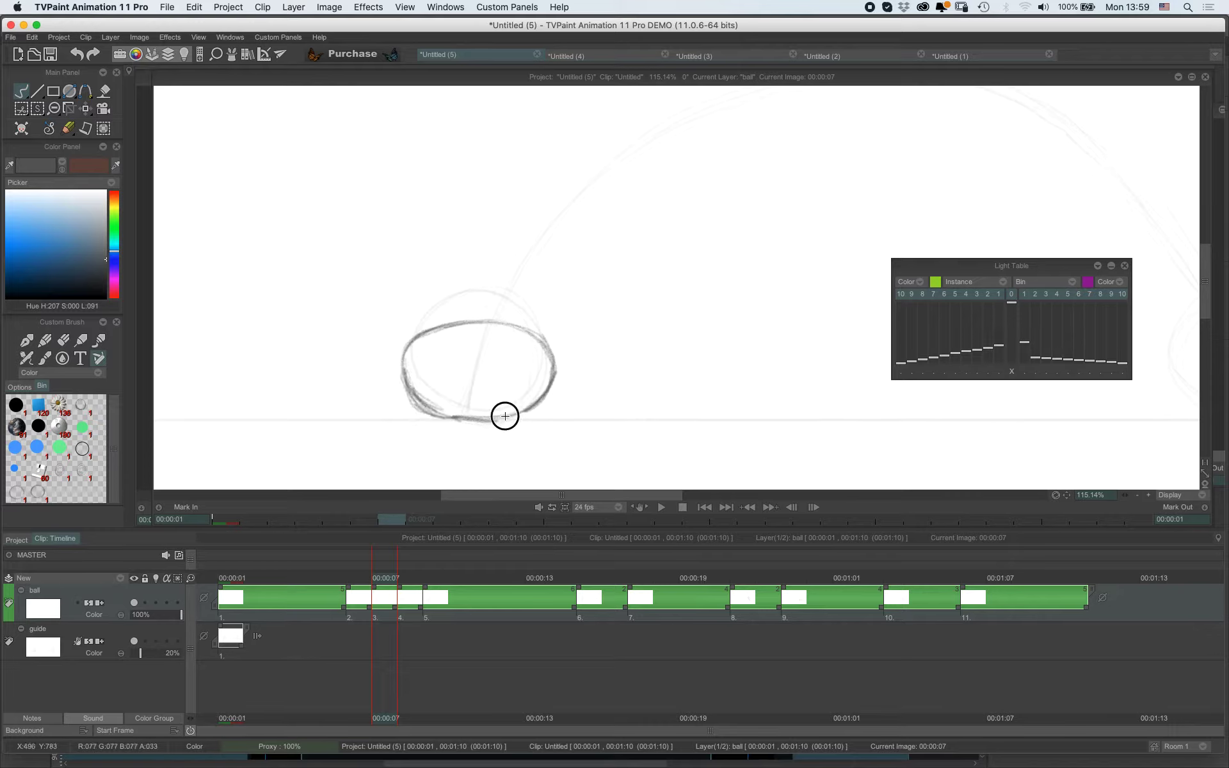
{"action": "key", "text": "Left"}
{"action": "key", "text": "Left"}
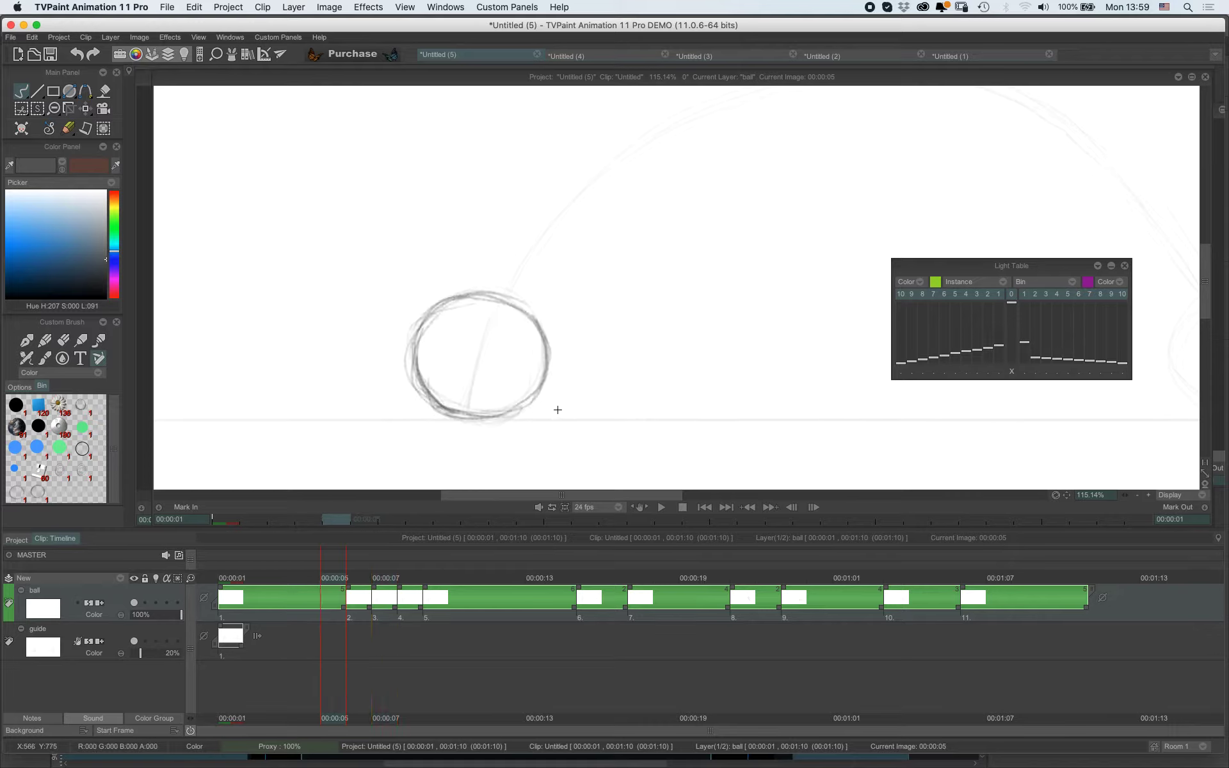
Step forward through the held squash and flip around frame 14 to examine the change into the stretch key.
{"action": "key", "text": "Right"}
{"action": "key", "text": "Right"}
{"action": "key", "text": "Right"}
{"action": "key", "text": "Right"}
{"action": "key", "text": "Right"}
{"action": "key", "text": "Right"}
{"action": "key", "text": "Right"}
{"action": "key", "text": "Right"}
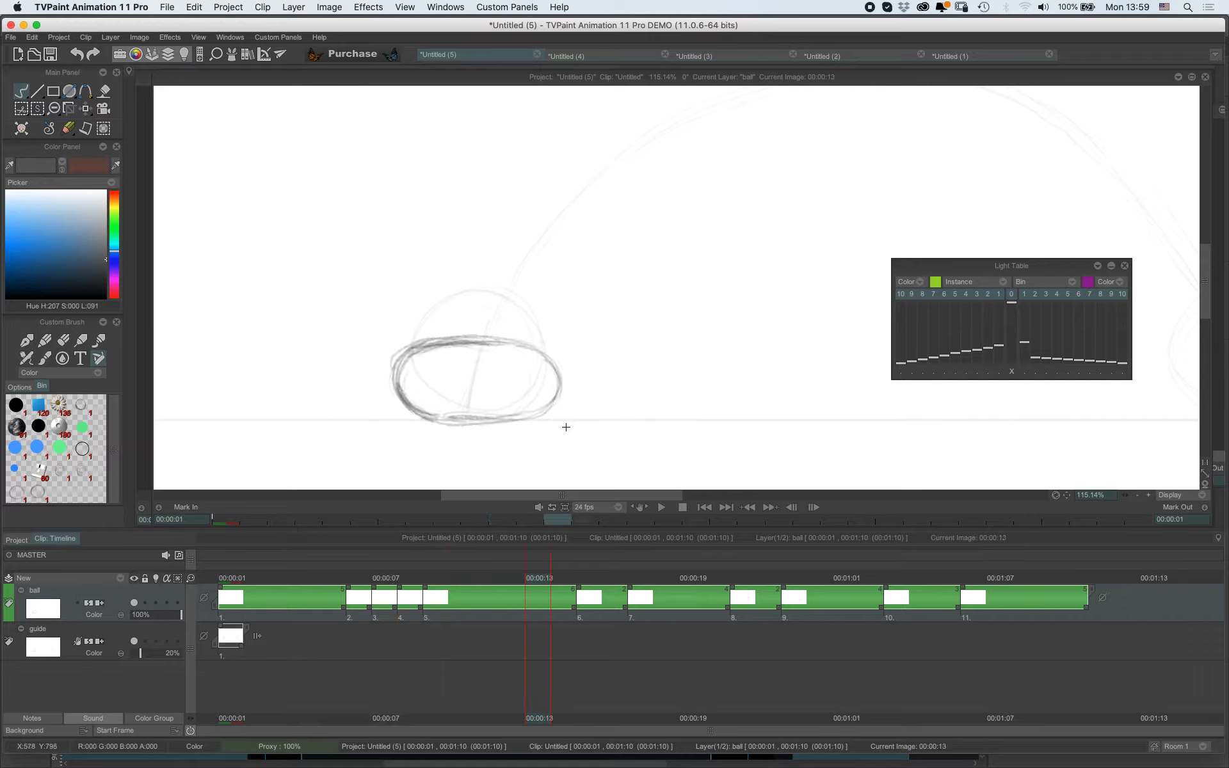
{"action": "key", "text": "Right"}
{"action": "key", "text": "Right"}
{"action": "key", "text": "Left"}
{"action": "key", "text": "Right"}
{"action": "key", "text": "Left"}
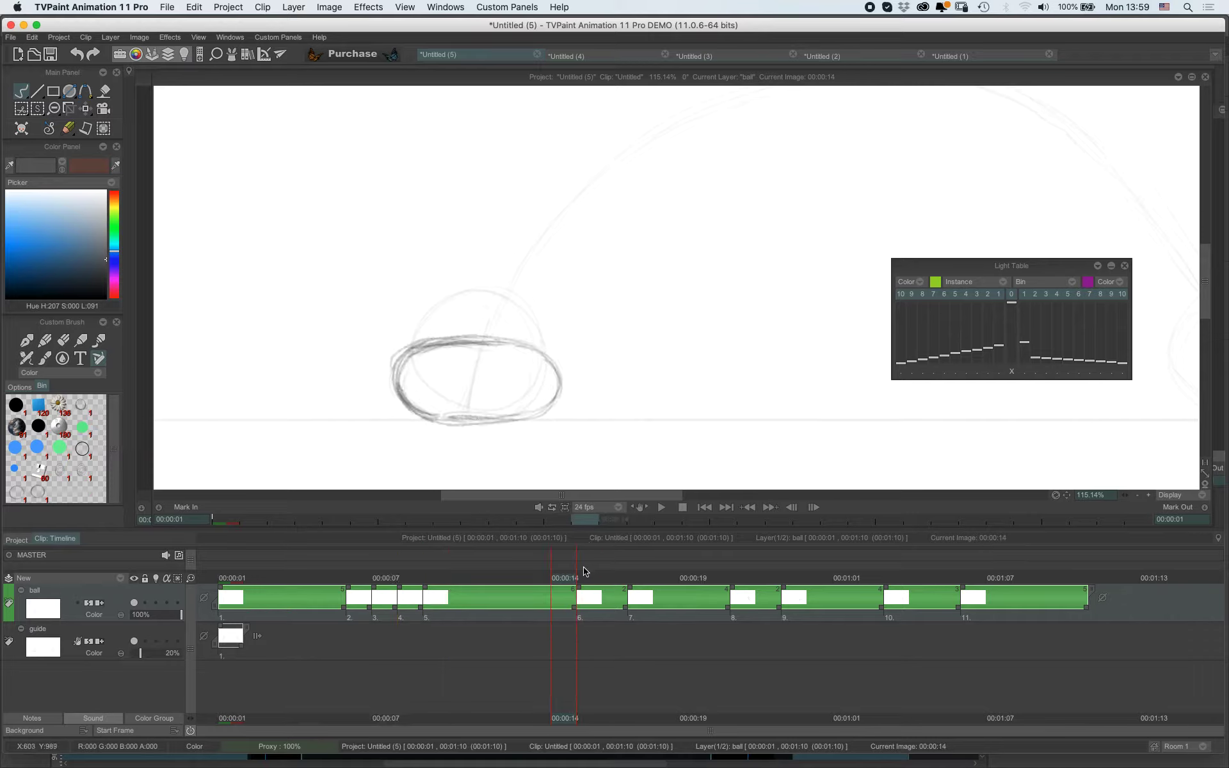
{"action": "key", "text": "Left"}
{"action": "key", "text": "Right"}
{"action": "key", "text": "Left"}
{"action": "key", "text": "Right"}
Insert a drawing at frame 14 and, with the ball layer's light table on, sketch the squash-to-stretch in-between leaning toward the jump.
{"action": "left_click", "coordinate": [561, 606]}
{"action": "left_click", "coordinate": [155, 602]}
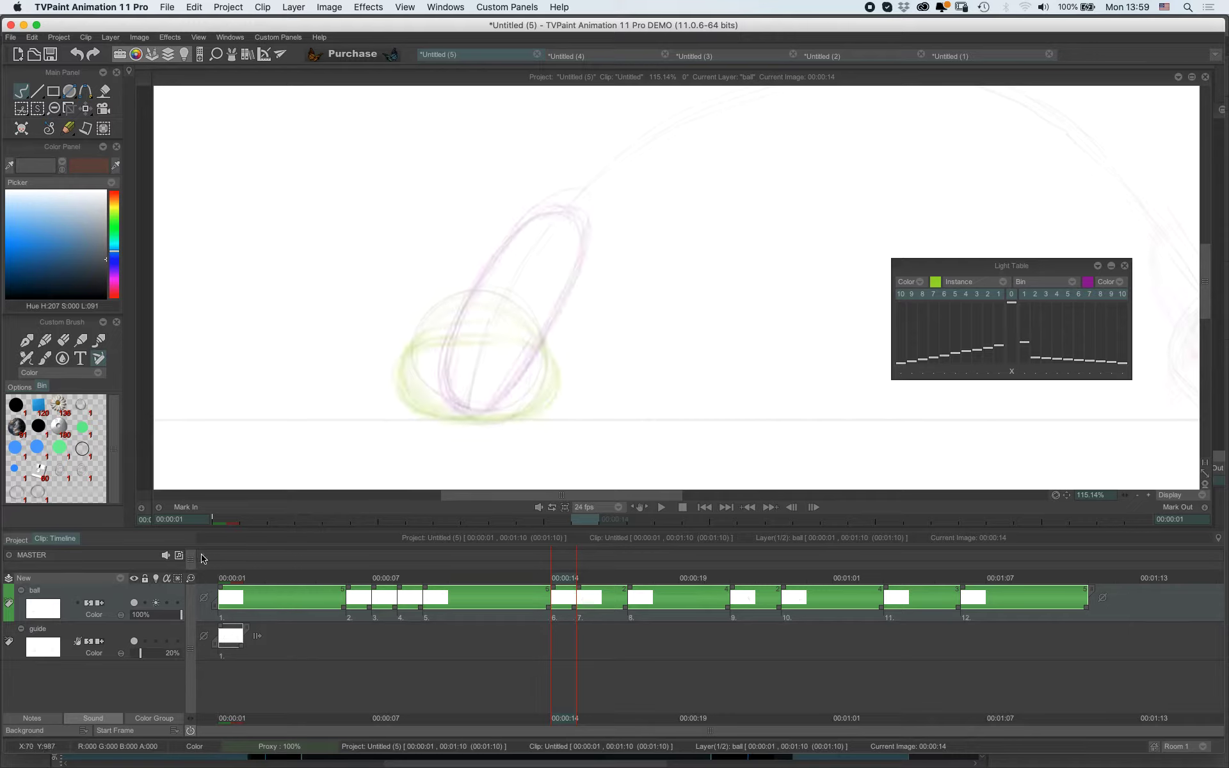
{"action": "mouse_move", "coordinate": [472, 420]}
{"action": "left_mouse_down"}
{"action": "mouse_move", "coordinate": [439, 417]}
{"action": "mouse_move", "coordinate": [425, 385]}
{"action": "mouse_move", "coordinate": [448, 334]}
{"action": "left_mouse_up"}
{"action": "mouse_move", "coordinate": [424, 384]}
{"action": "left_mouse_down"}
{"action": "mouse_move", "coordinate": [445, 337]}
{"action": "mouse_move", "coordinate": [498, 280]}
{"action": "left_mouse_up"}
{"action": "mouse_move", "coordinate": [430, 372]}
{"action": "left_mouse_down"}
{"action": "mouse_move", "coordinate": [451, 329]}
{"action": "mouse_move", "coordinate": [497, 289]}
{"action": "left_mouse_up"}
{"action": "mouse_move", "coordinate": [434, 357]}
{"action": "left_mouse_down"}
{"action": "mouse_move", "coordinate": [498, 284]}
{"action": "mouse_move", "coordinate": [529, 274]}
{"action": "mouse_move", "coordinate": [535, 333]}
{"action": "mouse_move", "coordinate": [480, 294]}
{"action": "mouse_move", "coordinate": [547, 307]}
{"action": "mouse_move", "coordinate": [532, 384]}
{"action": "mouse_move", "coordinate": [541, 324]}
{"action": "mouse_move", "coordinate": [499, 416]}
{"action": "mouse_move", "coordinate": [471, 423]}
{"action": "mouse_move", "coordinate": [537, 373]}
{"action": "mouse_move", "coordinate": [508, 414]}
{"action": "mouse_move", "coordinate": [453, 416]}
{"action": "left_mouse_up"}
{"action": "key", "text": "Right"}
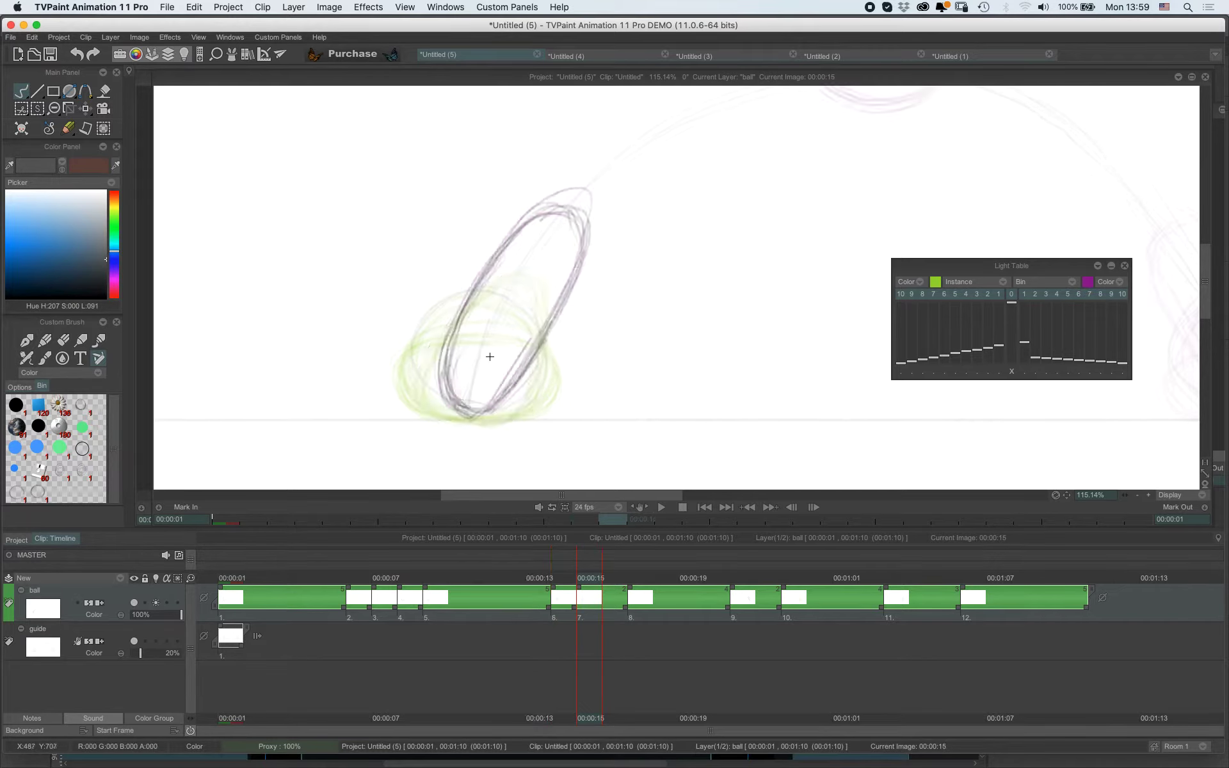
{"action": "key", "text": "Left"}
{"action": "key", "text": "Left"}
{"action": "key", "text": "Right"}
{"action": "key", "text": "Right"}
{"action": "key", "text": "Left"}
{"action": "key", "text": "Right"}
Strengthen the outline of the stretched ball on frame 15 and flip against frame 14 to check it.
{"action": "mouse_move", "coordinate": [459, 405]}
{"action": "left_mouse_down"}
{"action": "mouse_move", "coordinate": [516, 375]}
{"action": "mouse_move", "coordinate": [479, 409]}
{"action": "left_mouse_up"}
{"action": "mouse_move", "coordinate": [459, 313]}
{"action": "left_mouse_down"}
{"action": "mouse_move", "coordinate": [534, 233]}
{"action": "mouse_move", "coordinate": [512, 237]}
{"action": "mouse_move", "coordinate": [582, 249]}
{"action": "mouse_move", "coordinate": [577, 259]}
{"action": "mouse_move", "coordinate": [560, 227]}
{"action": "mouse_move", "coordinate": [509, 247]}
{"action": "mouse_move", "coordinate": [578, 233]}
{"action": "mouse_move", "coordinate": [511, 241]}
{"action": "mouse_move", "coordinate": [575, 255]}
{"action": "left_mouse_up"}
{"action": "key", "text": "Left"}
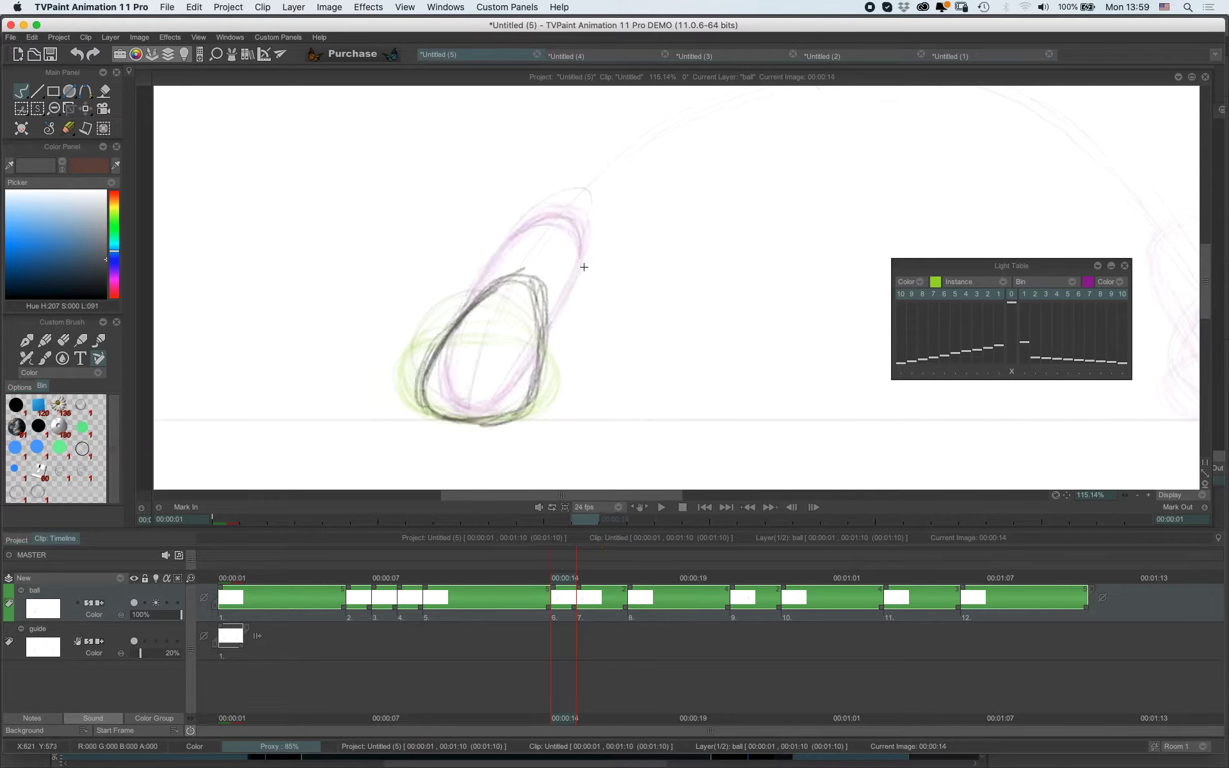
{"action": "key", "text": "Right"}
{"action": "key", "text": "Right"}
{"action": "key", "text": "Left"}
{"action": "key", "text": "Right"}
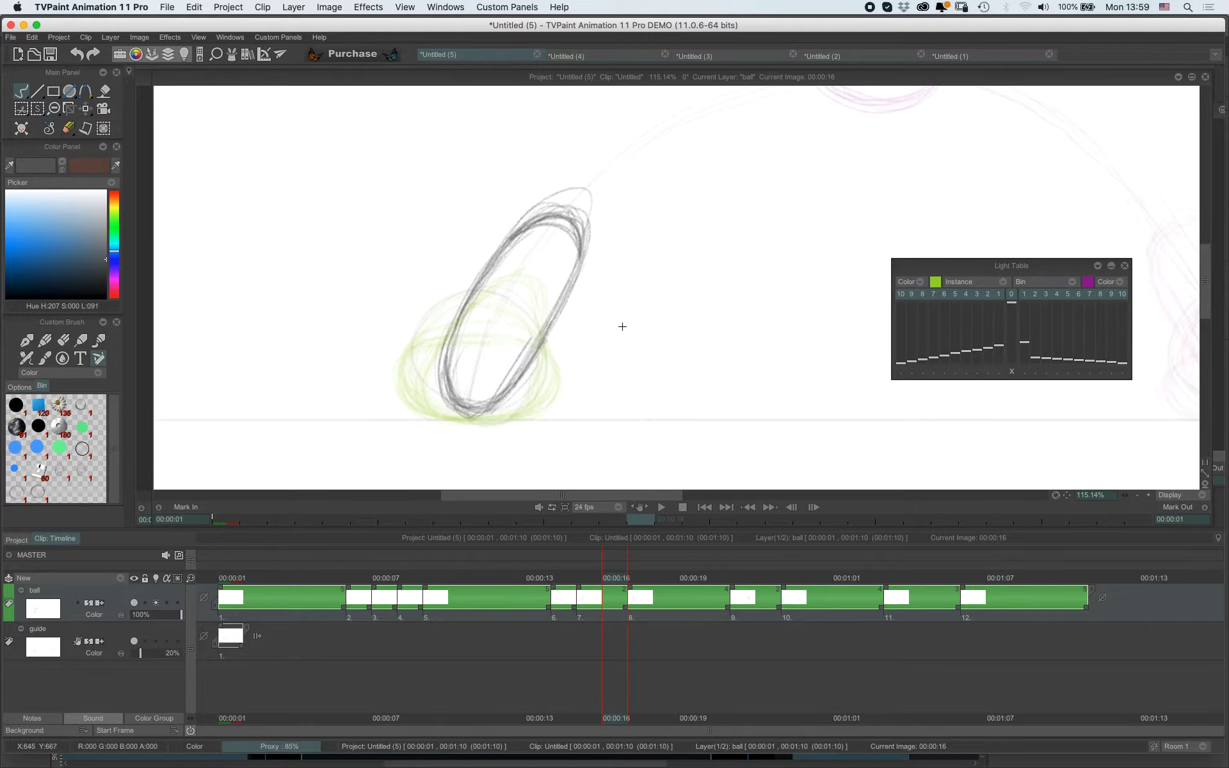
Insert a drawing at frame 16 and sketch a slanted, stretched ball rising along the guide arc.
{"action": "scroll", "coordinate": [665, 247], "scroll_direction": "down", "scroll_amount": 4}
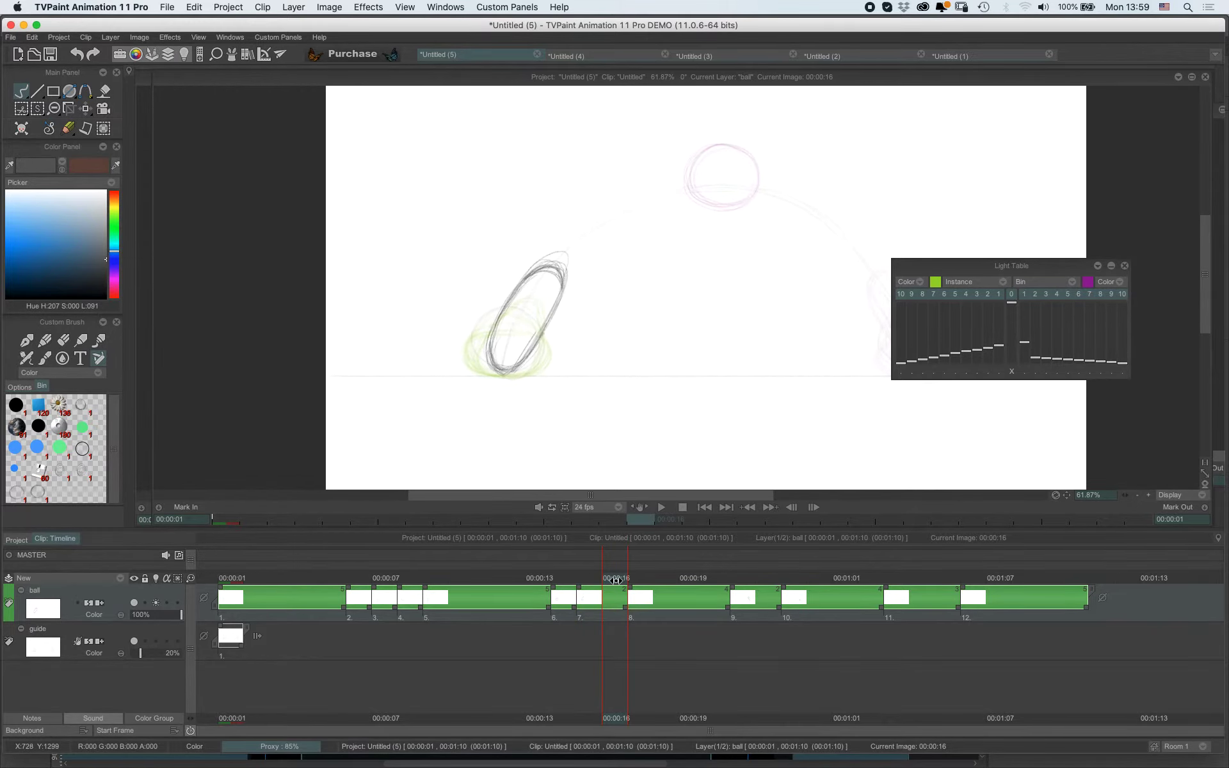
{"action": "mouse_move", "coordinate": [615, 580]}
{"action": "left_mouse_down"}
{"action": "mouse_move", "coordinate": [530, 582]}
{"action": "mouse_move", "coordinate": [613, 582]}
{"action": "left_mouse_up"}
{"action": "key", "text": "BackSpace"}
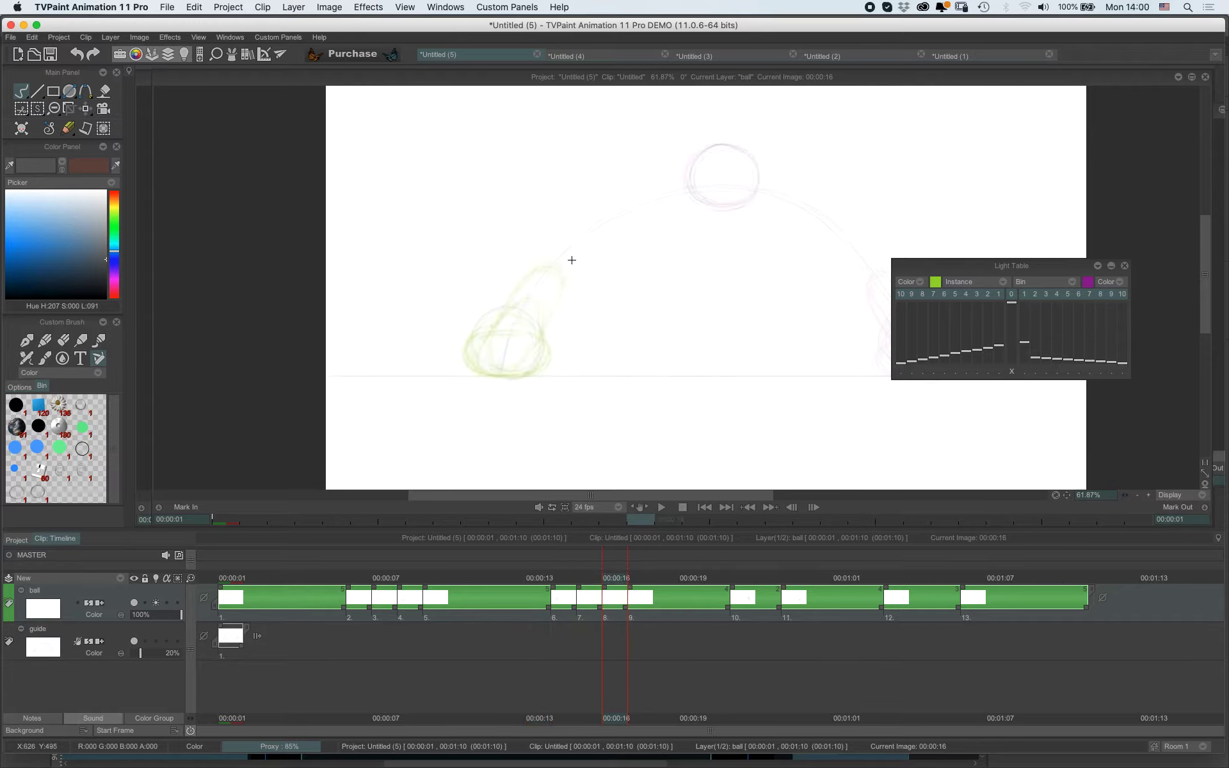
{"action": "mouse_move", "coordinate": [574, 259]}
{"action": "left_mouse_down"}
{"action": "mouse_move", "coordinate": [563, 236]}
{"action": "mouse_move", "coordinate": [620, 192]}
{"action": "mouse_move", "coordinate": [620, 228]}
{"action": "mouse_move", "coordinate": [564, 257]}
{"action": "mouse_move", "coordinate": [590, 200]}
{"action": "mouse_move", "coordinate": [634, 198]}
{"action": "mouse_move", "coordinate": [577, 255]}
{"action": "left_mouse_up"}
{"action": "key", "text": "Right"}
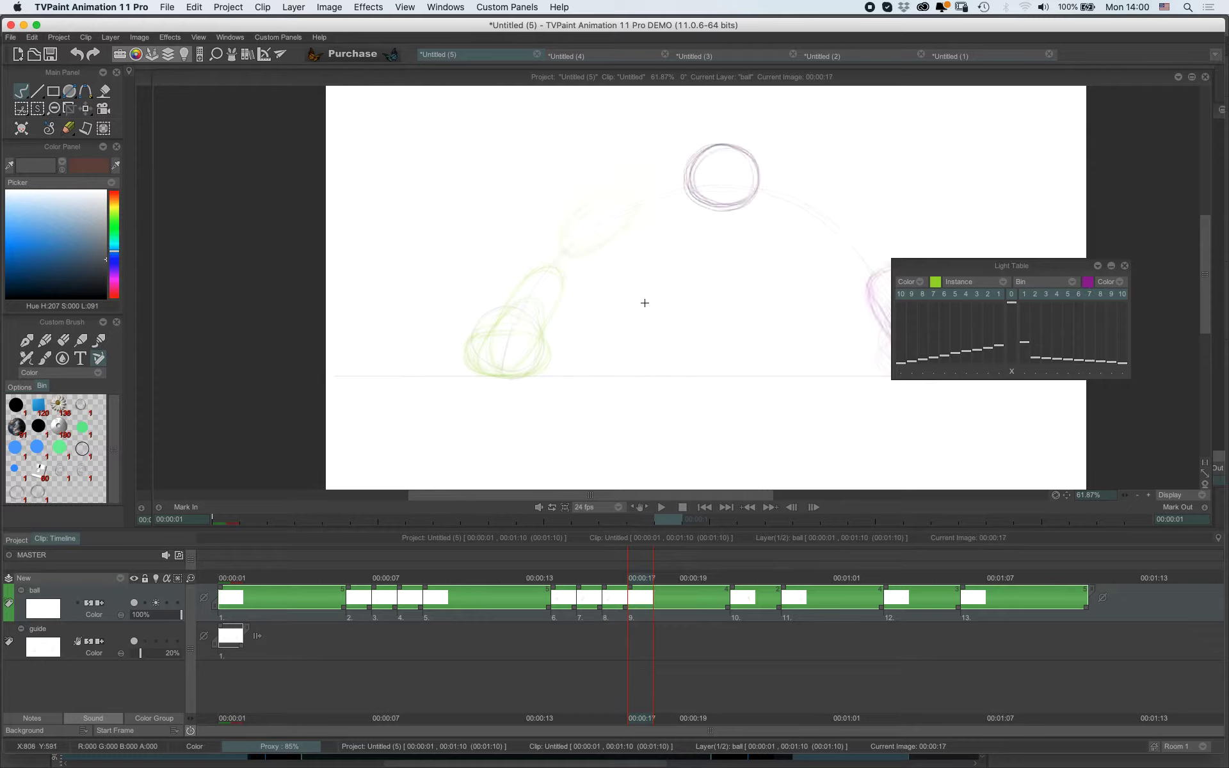
Insert a drawing at frame 17, sketch a rounder ball just before the arc's peak, and flip through its neighbours.
{"action": "left_click_drag", "start_coordinate": [632, 592], "coordinate": [654, 606]}
{"action": "key", "text": "BackSpace"}
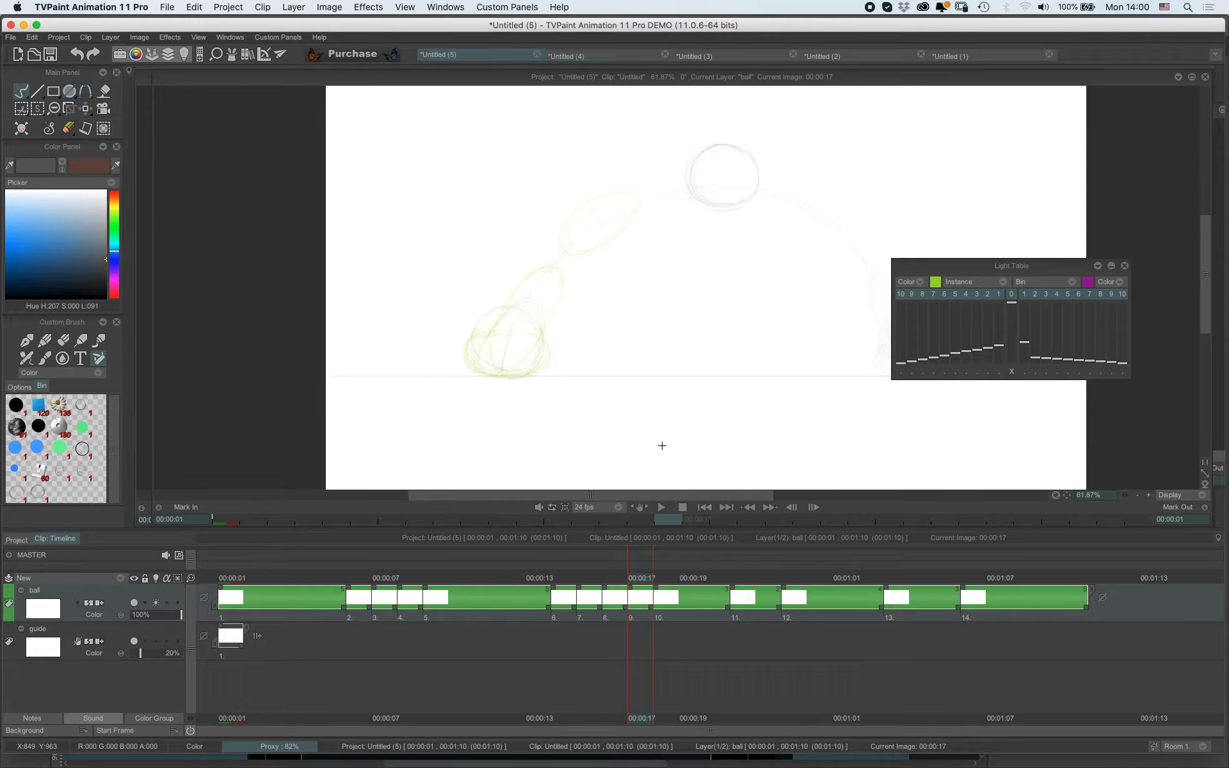
{"action": "mouse_move", "coordinate": [632, 199]}
{"action": "left_mouse_down"}
{"action": "mouse_move", "coordinate": [632, 171]}
{"action": "mouse_move", "coordinate": [665, 160]}
{"action": "mouse_move", "coordinate": [698, 182]}
{"action": "mouse_move", "coordinate": [680, 210]}
{"action": "mouse_move", "coordinate": [623, 198]}
{"action": "mouse_move", "coordinate": [687, 232]}
{"action": "left_mouse_up"}
{"action": "key", "text": "Left"}
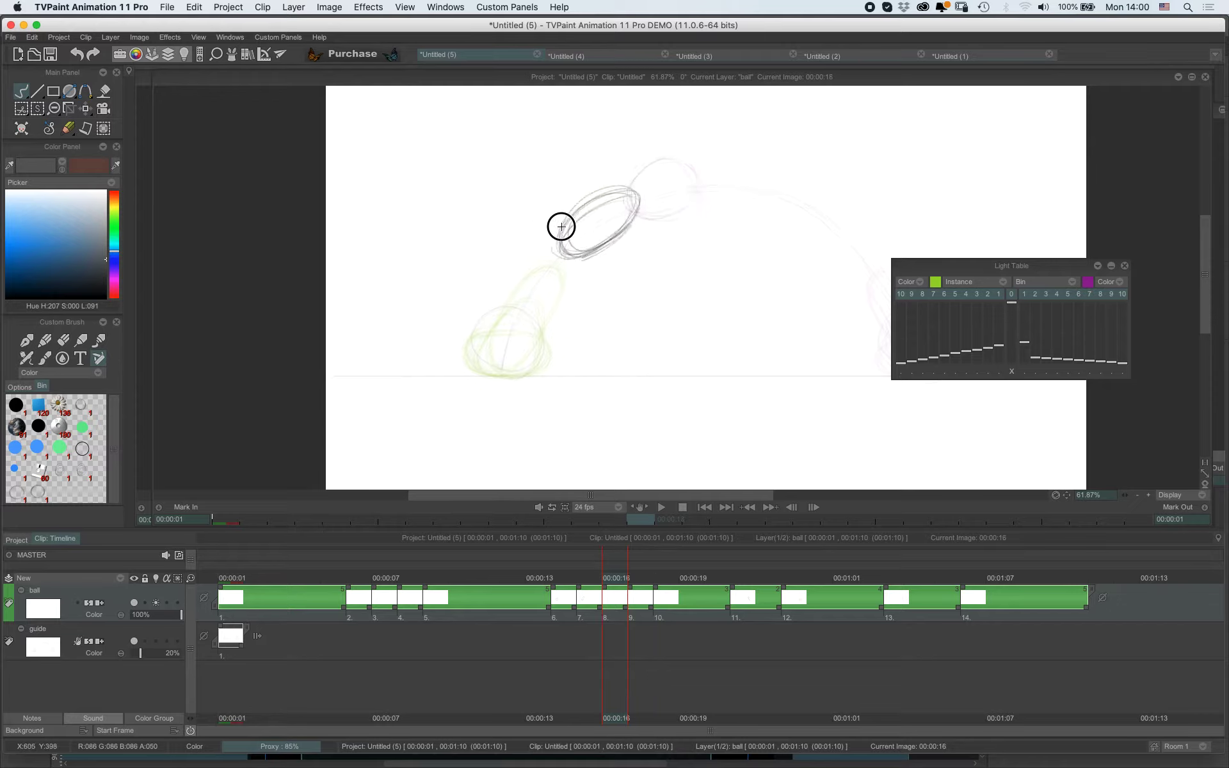
{"action": "key", "text": "Right"}
{"action": "key", "text": "Right"}
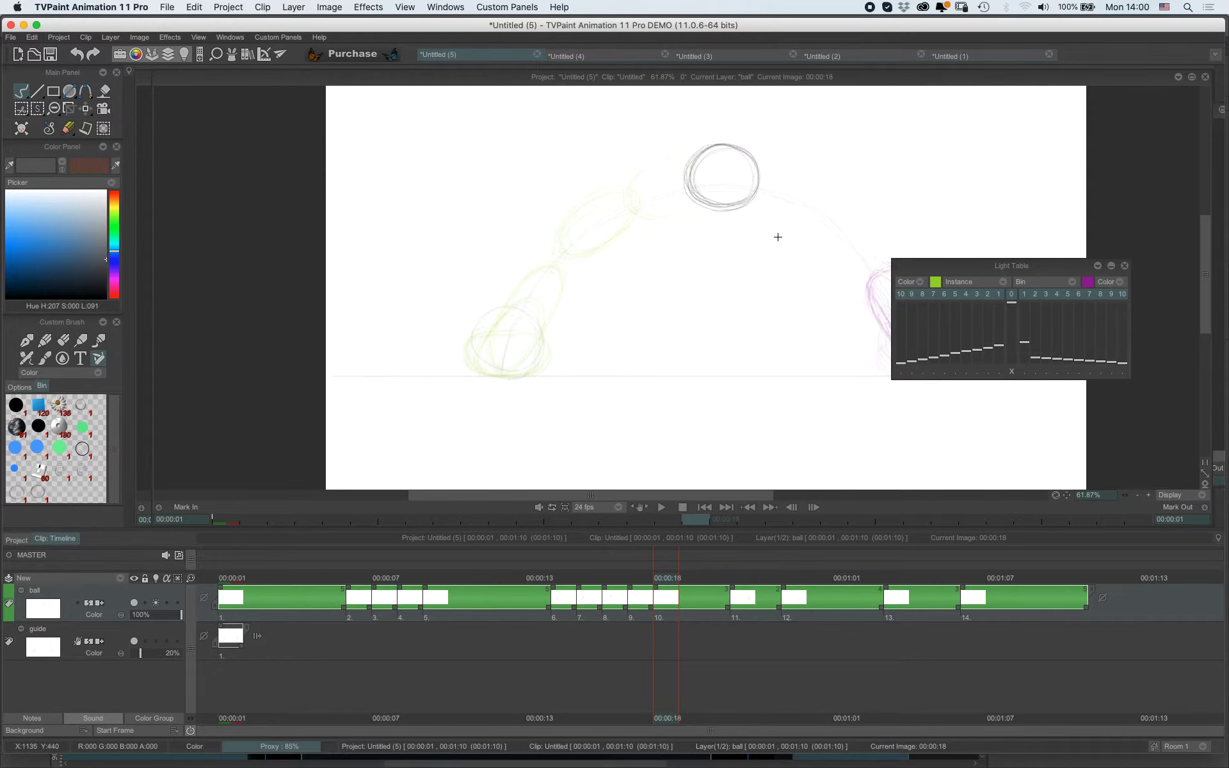
Insert a drawing at frame 19 and sketch a slightly tilted ball just past the arc's peak.
{"action": "left_click_drag", "start_coordinate": [777, 236], "coordinate": [626, 226]}
{"action": "key", "text": "Left"}
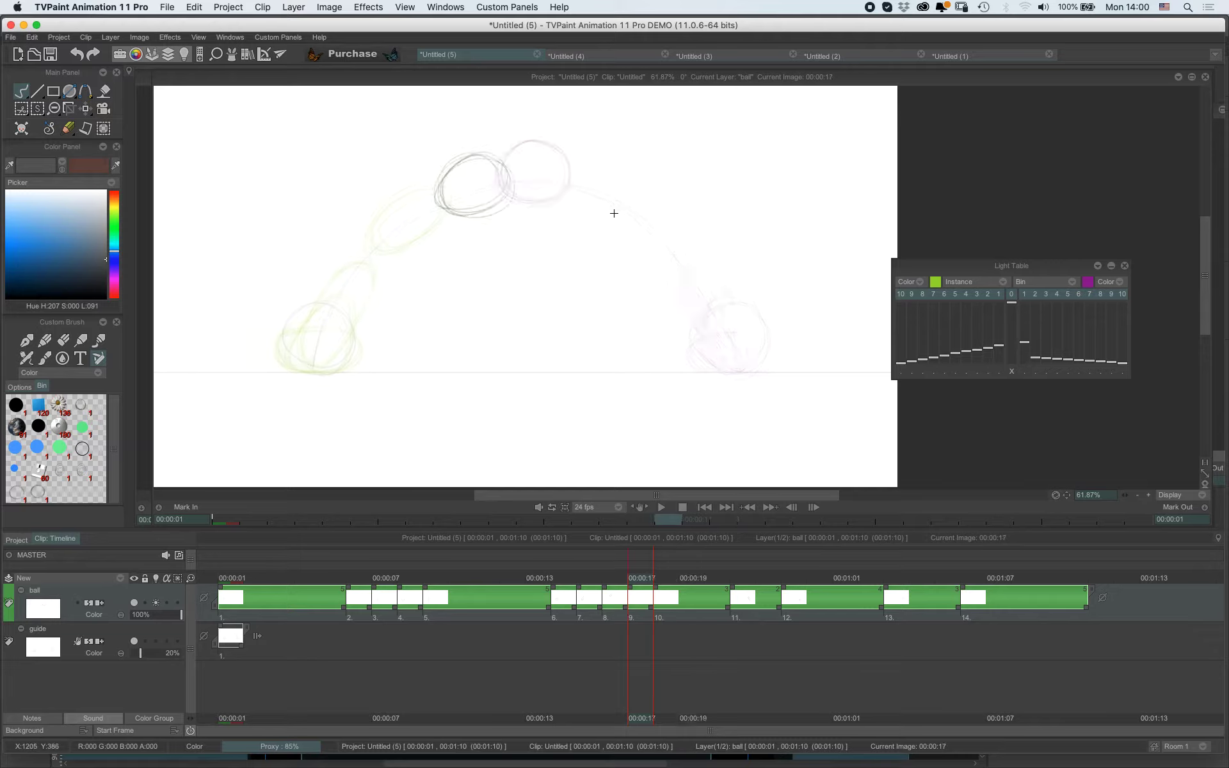
{"action": "key", "text": "Right"}
{"action": "key", "text": "Right"}
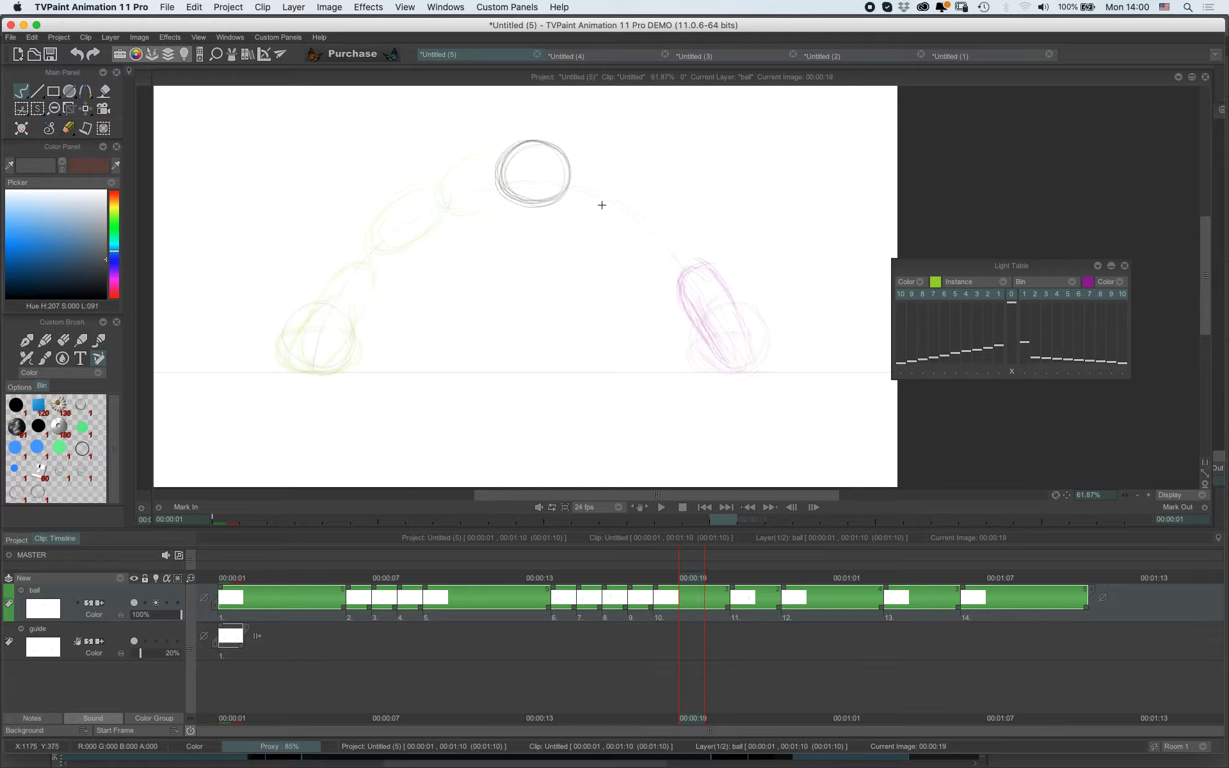
{"action": "key", "text": "Insert"}
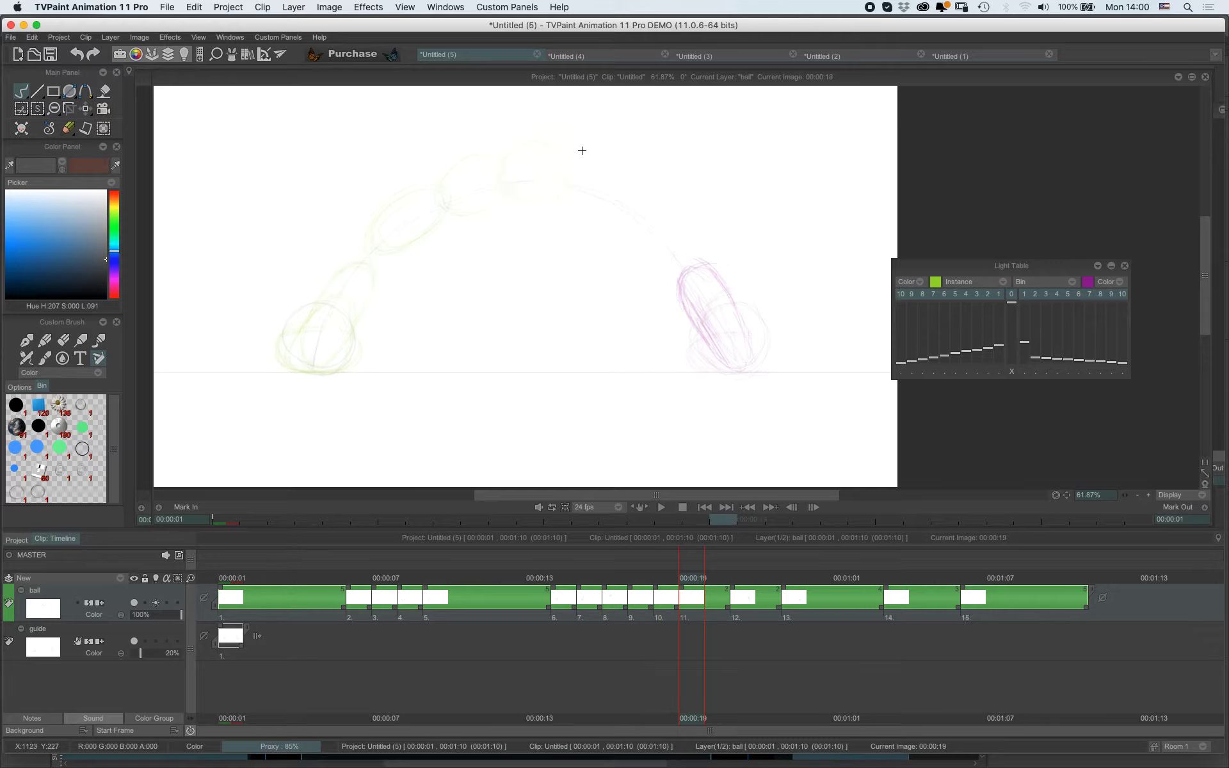
{"action": "mouse_move", "coordinate": [623, 218]}
{"action": "left_mouse_down"}
{"action": "mouse_move", "coordinate": [592, 161]}
{"action": "mouse_move", "coordinate": [602, 221]}
{"action": "mouse_move", "coordinate": [632, 185]}
{"action": "mouse_move", "coordinate": [579, 171]}
{"action": "mouse_move", "coordinate": [613, 219]}
{"action": "mouse_move", "coordinate": [620, 166]}
{"action": "mouse_move", "coordinate": [574, 203]}
{"action": "mouse_move", "coordinate": [638, 211]}
{"action": "mouse_move", "coordinate": [573, 168]}
{"action": "mouse_move", "coordinate": [611, 229]}
{"action": "mouse_move", "coordinate": [572, 191]}
{"action": "mouse_move", "coordinate": [646, 189]}
{"action": "mouse_move", "coordinate": [591, 162]}
{"action": "mouse_move", "coordinate": [645, 213]}
{"action": "left_mouse_up"}
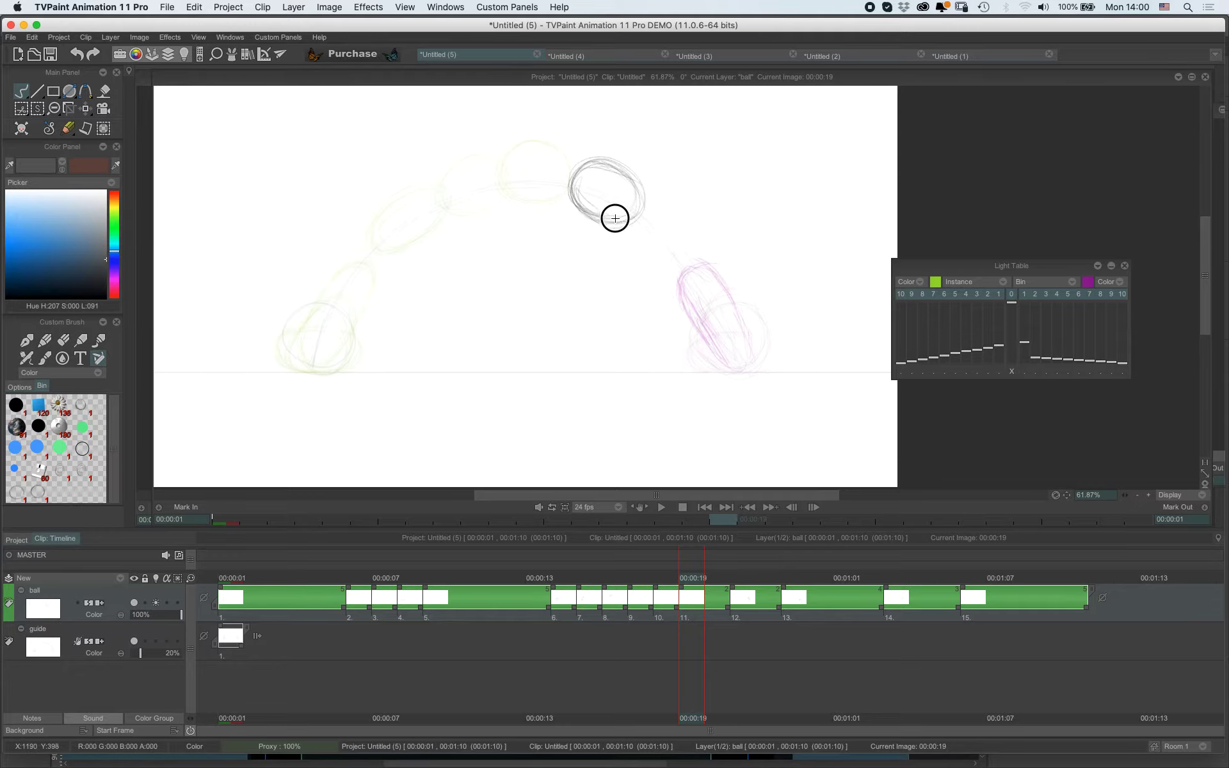
Insert a drawing at frame 20 and sketch an elongated ball descending the arc above the landing stretch key.
{"action": "key", "text": "Right"}
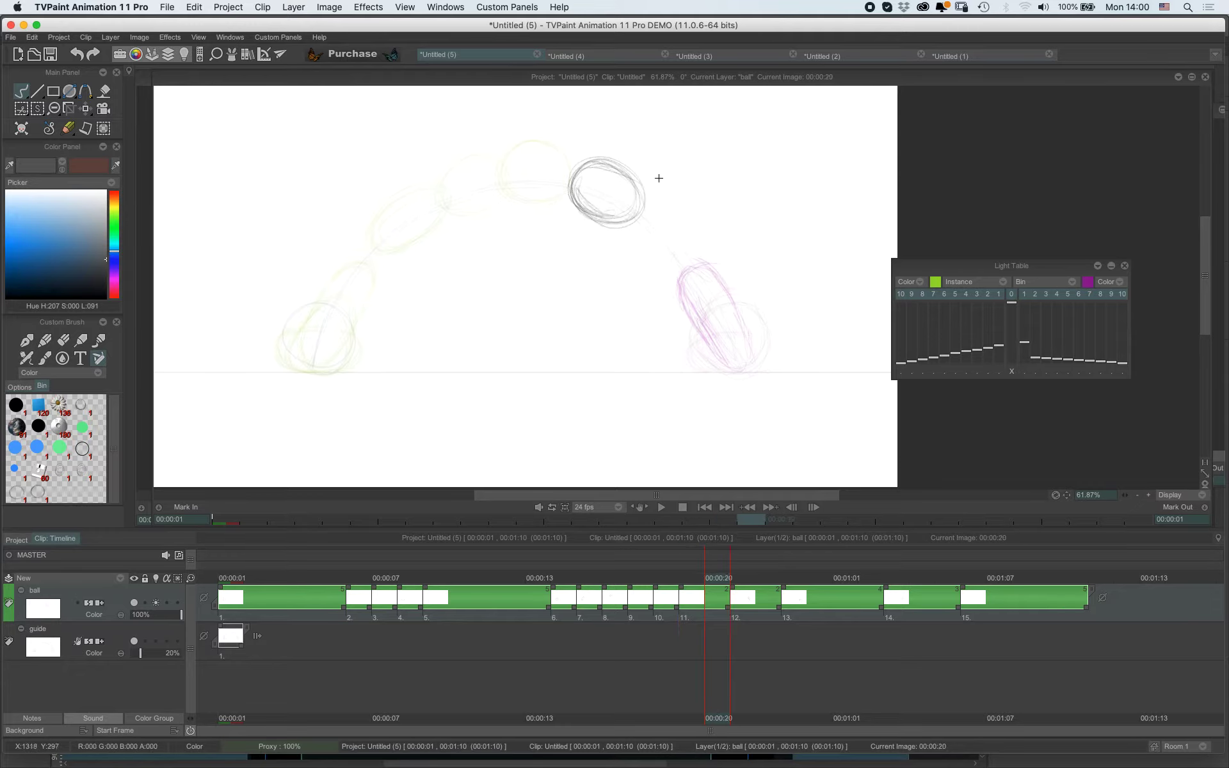
{"action": "key", "text": "BackSpace"}
{"action": "mouse_move", "coordinate": [674, 266]}
{"action": "left_mouse_down"}
{"action": "mouse_move", "coordinate": [642, 230]}
{"action": "mouse_move", "coordinate": [682, 281]}
{"action": "mouse_move", "coordinate": [666, 227]}
{"action": "mouse_move", "coordinate": [674, 280]}
{"action": "mouse_move", "coordinate": [683, 228]}
{"action": "mouse_move", "coordinate": [656, 263]}
{"action": "mouse_move", "coordinate": [691, 235]}
{"action": "left_mouse_up"}
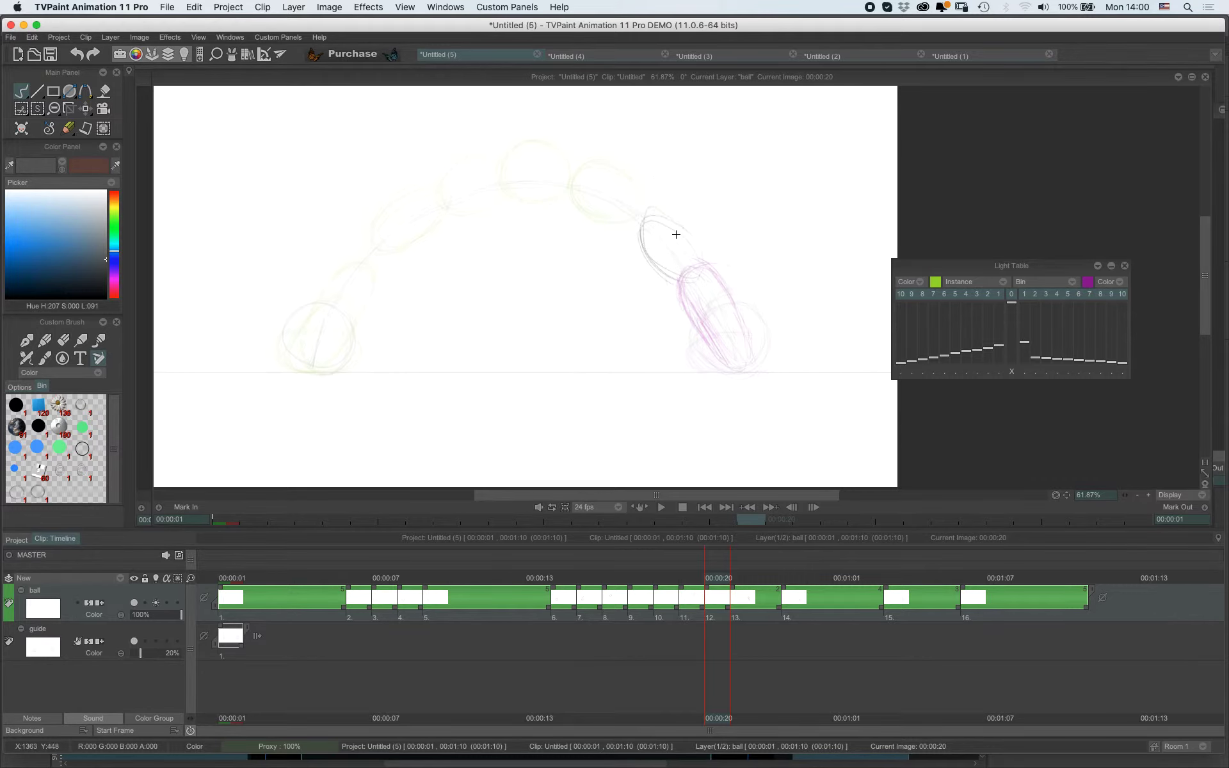
{"action": "key", "text": "Right"}
{"action": "key", "text": "Right"}
{"action": "key", "text": "Right"}
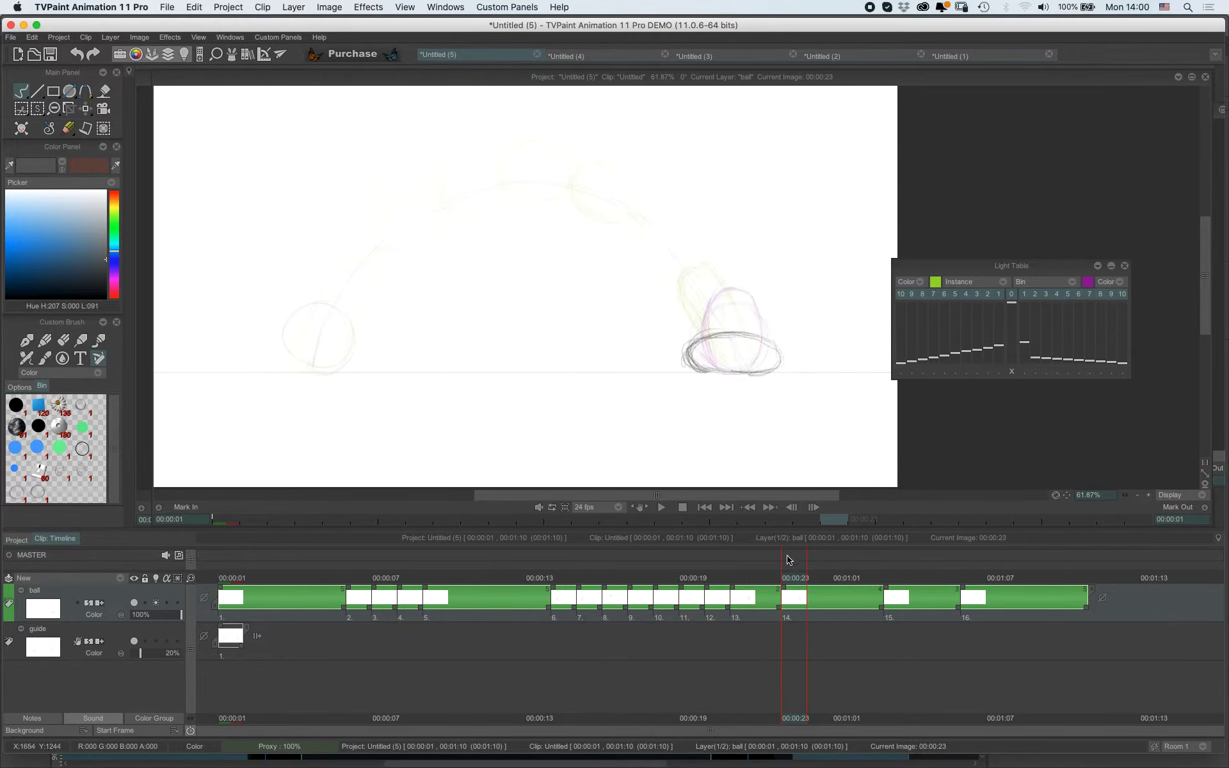
{"action": "left_click", "coordinate": [767, 576]}
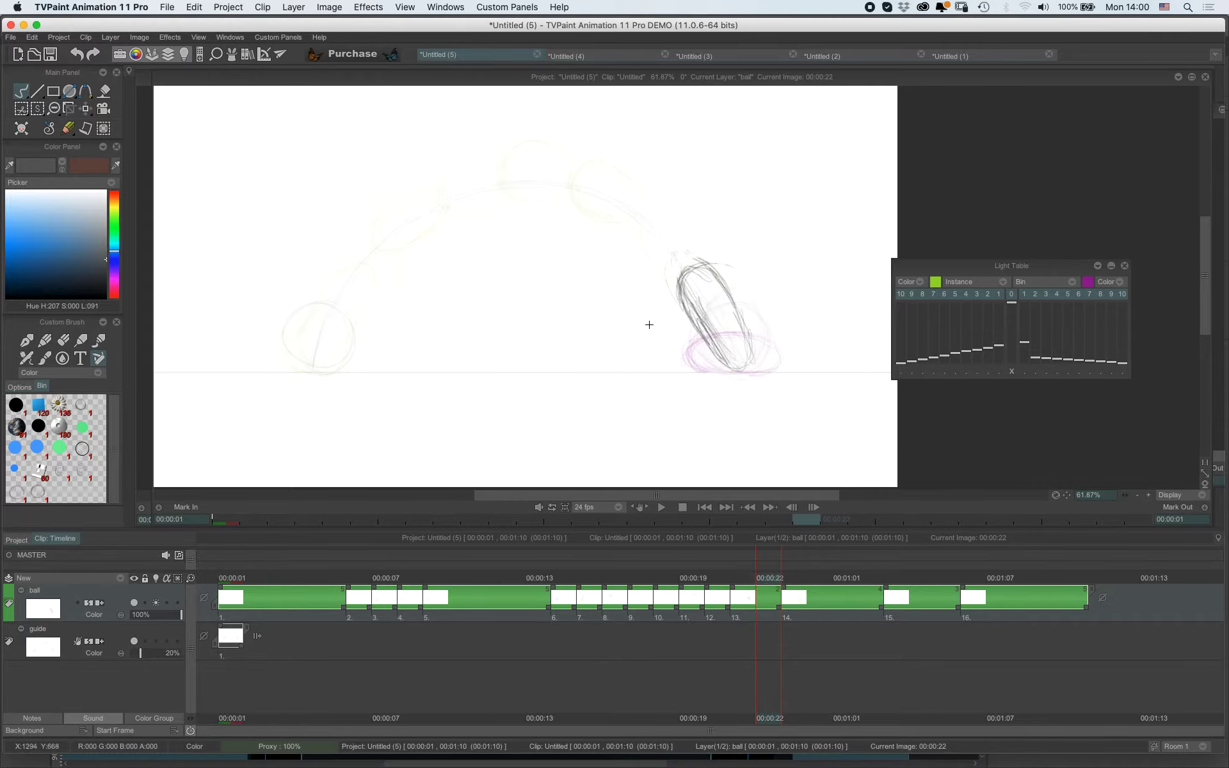
{"action": "key", "text": "Left"}
{"action": "key", "text": "Left"}
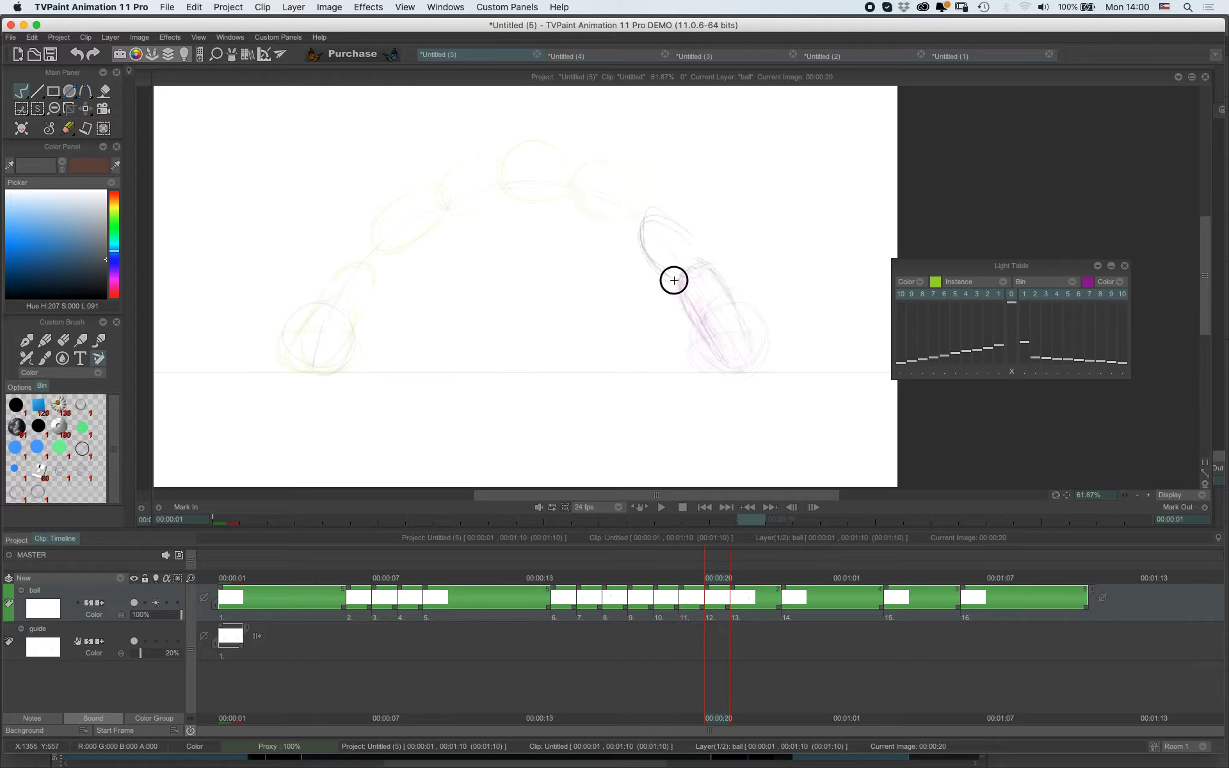
{"action": "mouse_move", "coordinate": [674, 280]}
{"action": "left_mouse_down"}
{"action": "mouse_move", "coordinate": [634, 244]}
{"action": "mouse_move", "coordinate": [657, 267]}
{"action": "mouse_move", "coordinate": [642, 208]}
{"action": "mouse_move", "coordinate": [697, 236]}
{"action": "mouse_move", "coordinate": [675, 228]}
{"action": "mouse_move", "coordinate": [682, 286]}
{"action": "mouse_move", "coordinate": [699, 265]}
{"action": "mouse_move", "coordinate": [679, 231]}
{"action": "mouse_move", "coordinate": [639, 259]}
{"action": "left_mouse_up"}
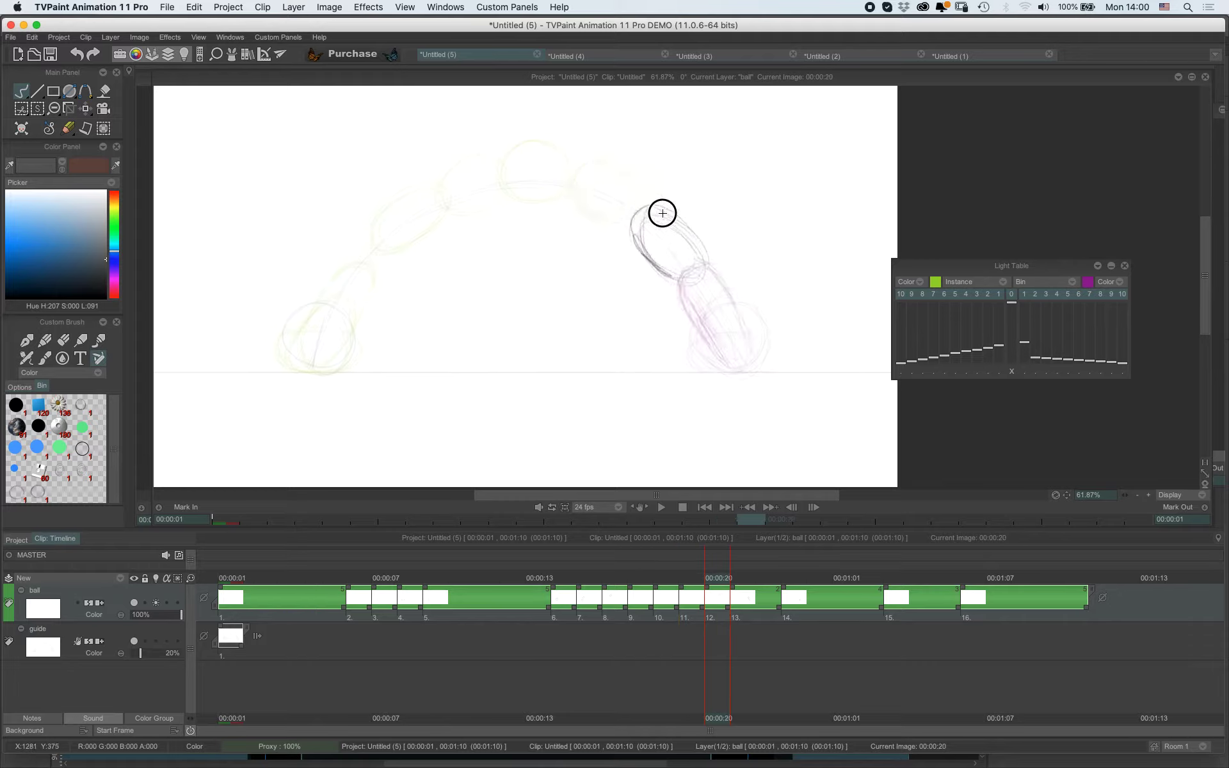
{"action": "key", "text": "Left"}
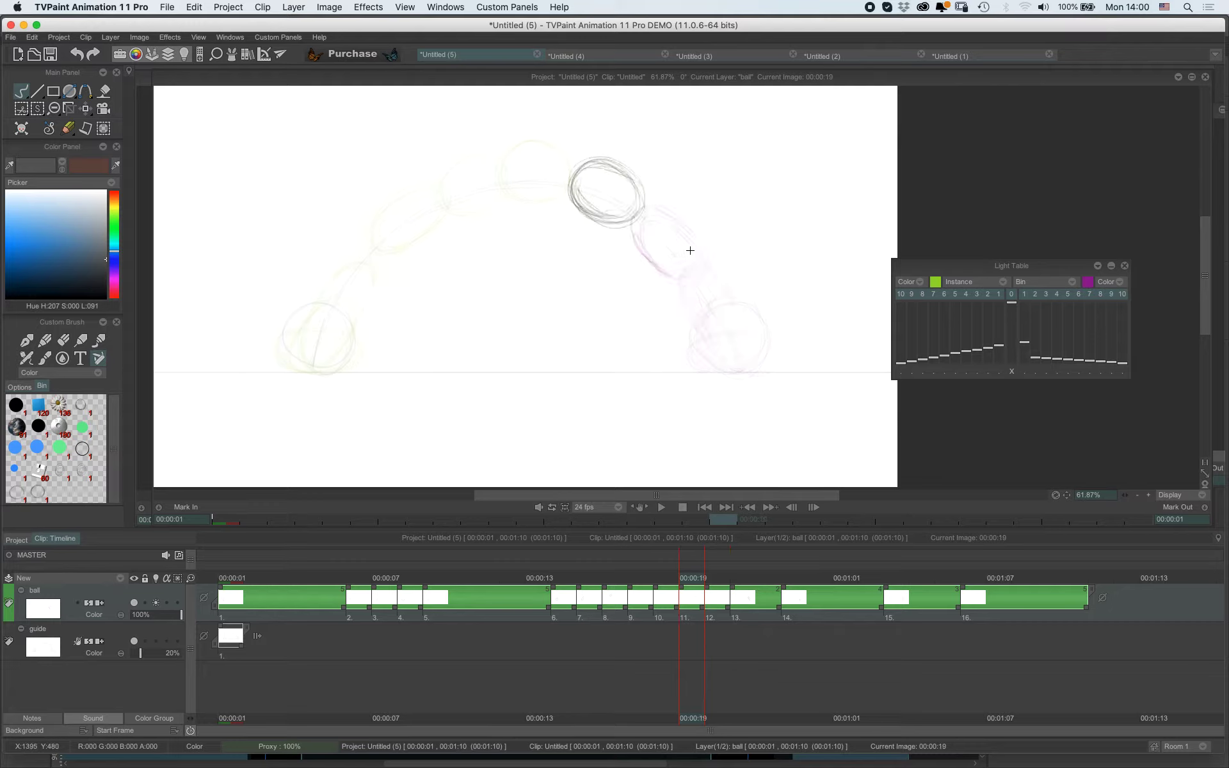
Shift the falling balls on frames 19 and 20 slightly back and up along the arc, flipping to compare their spacing.
{"action": "left_click", "coordinate": [85, 109]}
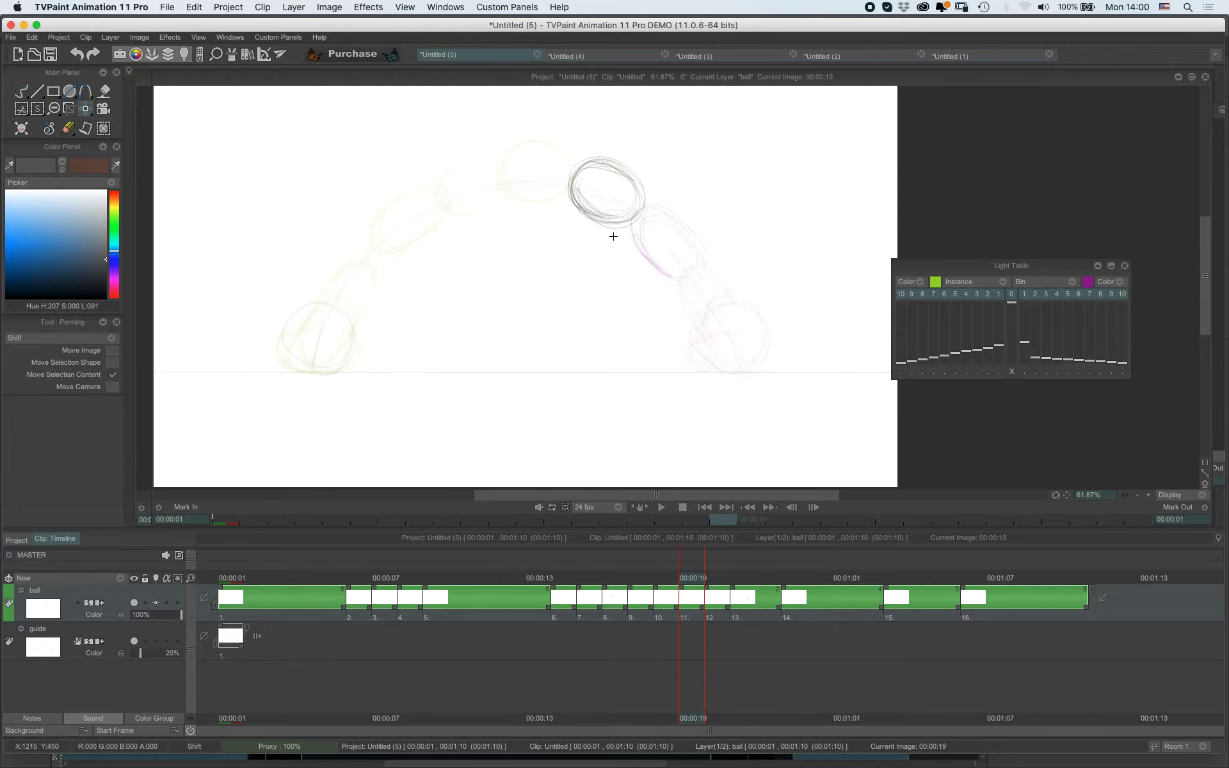
{"action": "left_click_drag", "start_coordinate": [609, 225], "coordinate": [597, 219]}
{"action": "key", "text": "Left"}
{"action": "key", "text": "Right"}
{"action": "key", "text": "Right"}
{"action": "left_click_drag", "start_coordinate": [665, 270], "coordinate": [657, 260]}
{"action": "key", "text": "Left"}
{"action": "key", "text": "Left"}
{"action": "key", "text": "Right"}
{"action": "key", "text": "Right"}
{"action": "key", "text": "Right"}
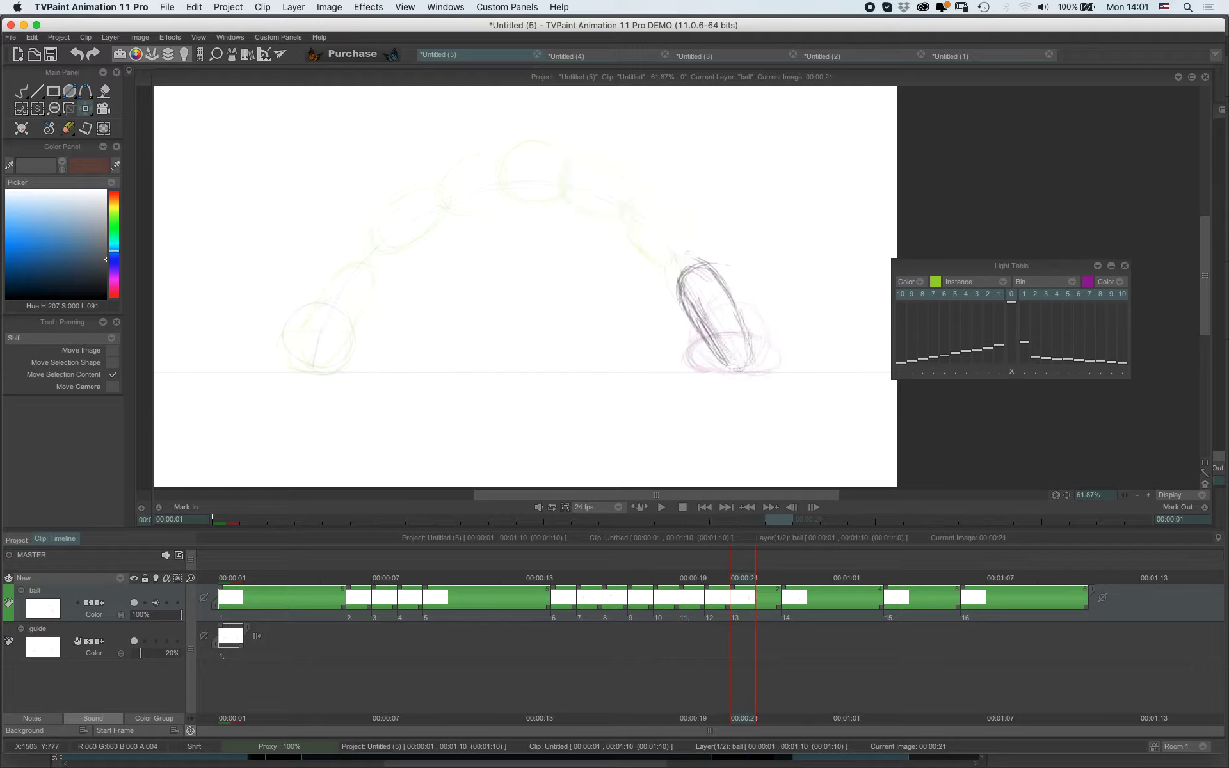
{"action": "left_click_drag", "start_coordinate": [732, 366], "coordinate": [734, 368]}
Return to the sketching brush preset and strengthen the outline of the stretched landing ball on frame 21.
{"action": "mouse_move", "coordinate": [1223, 110]}
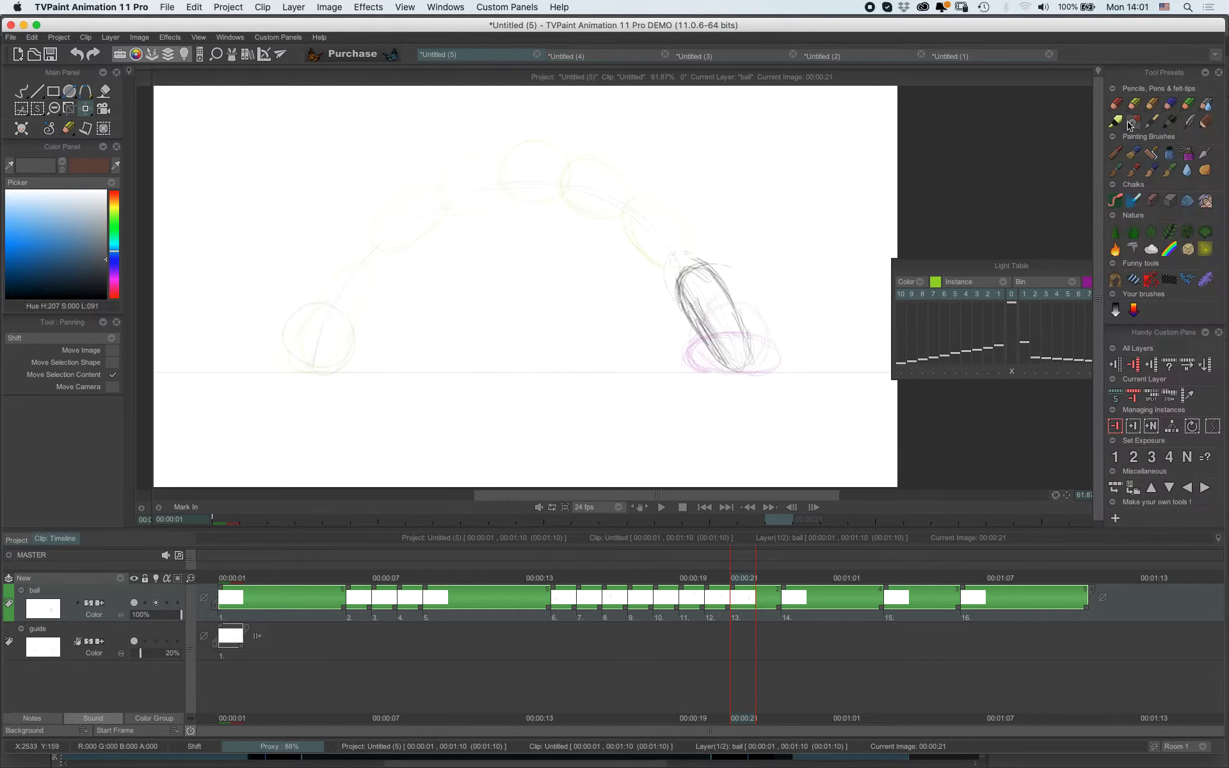
{"action": "left_click", "coordinate": [1128, 120]}
{"action": "mouse_move", "coordinate": [708, 350]}
{"action": "left_mouse_down"}
{"action": "mouse_move", "coordinate": [730, 371]}
{"action": "mouse_move", "coordinate": [745, 346]}
{"action": "mouse_move", "coordinate": [752, 355]}
{"action": "mouse_move", "coordinate": [732, 308]}
{"action": "left_mouse_up"}
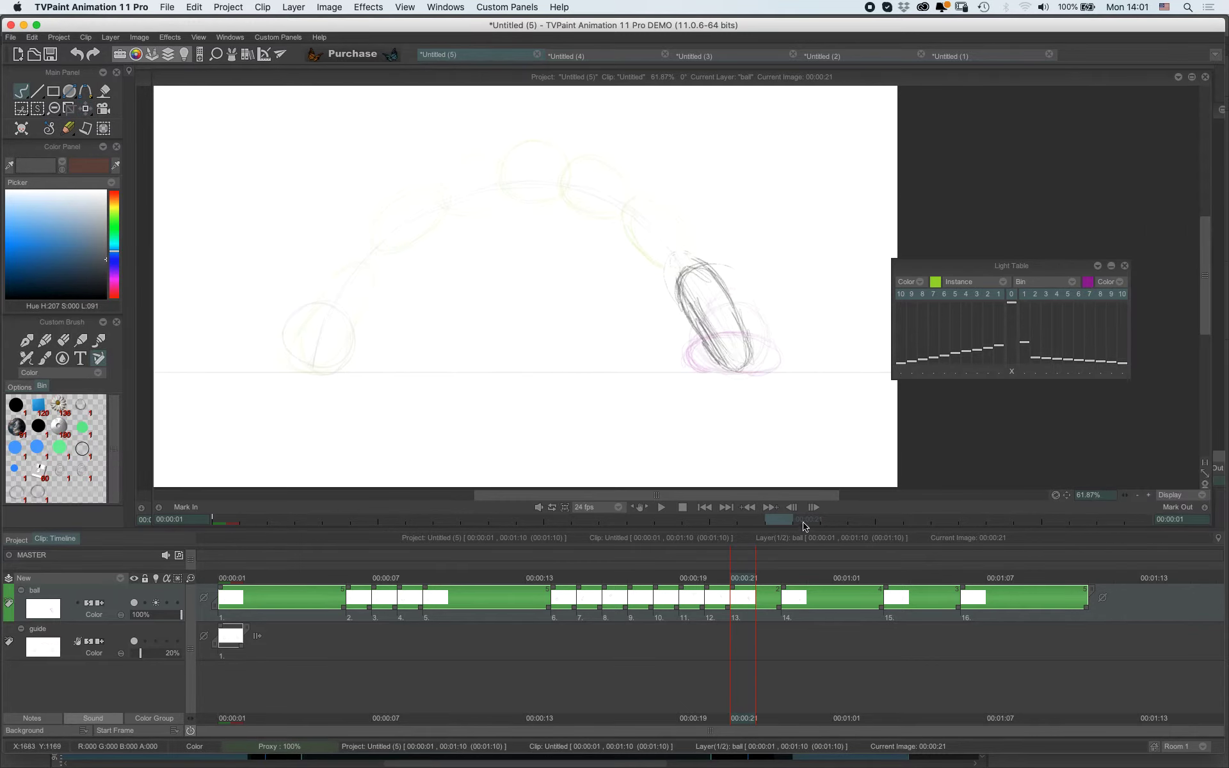
{"action": "key", "text": "Left"}
{"action": "key", "text": "Right"}
Insert a drawing at frame 22 and sketch the in-between from the landing stretch to the squash.
{"action": "key", "text": "Right"}
{"action": "key", "text": "BackSpace"}
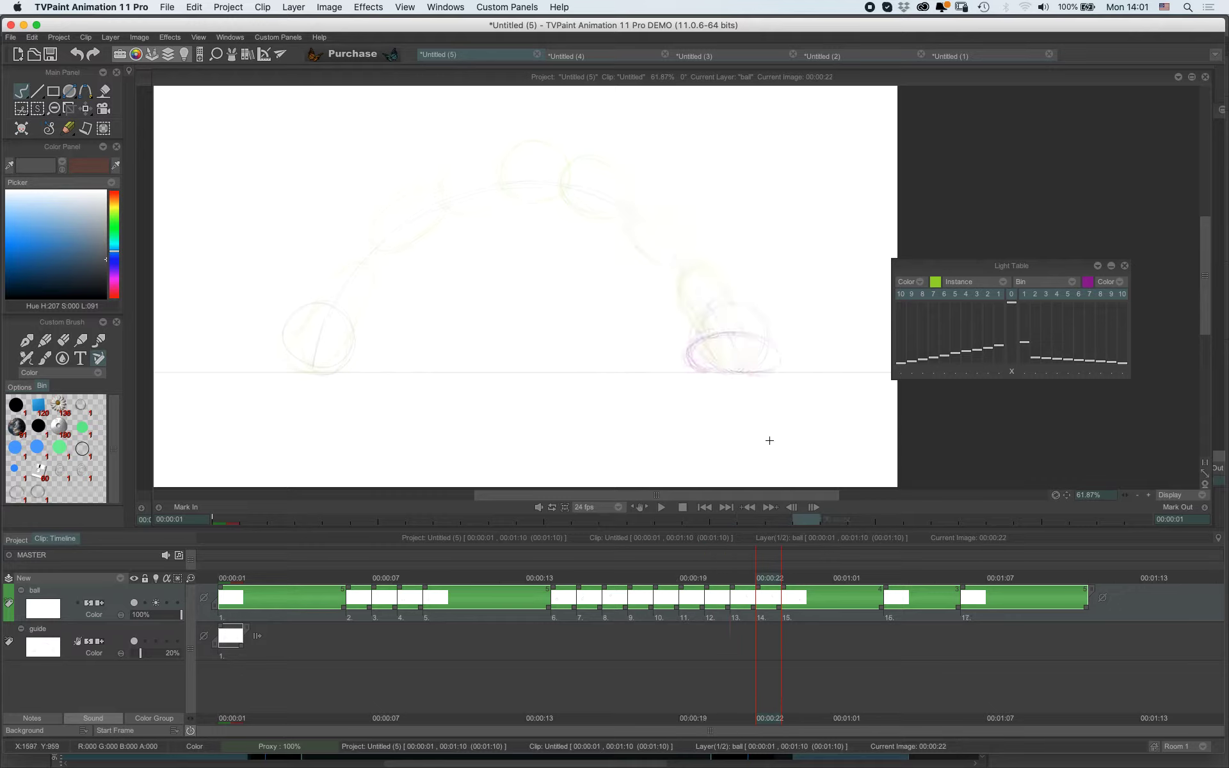
{"action": "mouse_move", "coordinate": [716, 369]}
{"action": "left_mouse_down"}
{"action": "mouse_move", "coordinate": [702, 326]}
{"action": "mouse_move", "coordinate": [695, 351]}
{"action": "mouse_move", "coordinate": [737, 316]}
{"action": "mouse_move", "coordinate": [708, 315]}
{"action": "mouse_move", "coordinate": [764, 353]}
{"action": "mouse_move", "coordinate": [741, 326]}
{"action": "mouse_move", "coordinate": [750, 332]}
{"action": "mouse_move", "coordinate": [769, 366]}
{"action": "mouse_move", "coordinate": [714, 371]}
{"action": "mouse_move", "coordinate": [768, 370]}
{"action": "mouse_move", "coordinate": [770, 359]}
{"action": "mouse_move", "coordinate": [720, 312]}
{"action": "mouse_move", "coordinate": [699, 336]}
{"action": "mouse_move", "coordinate": [736, 316]}
{"action": "mouse_move", "coordinate": [714, 311]}
{"action": "mouse_move", "coordinate": [696, 357]}
{"action": "left_mouse_up"}
{"action": "key", "text": "Right"}
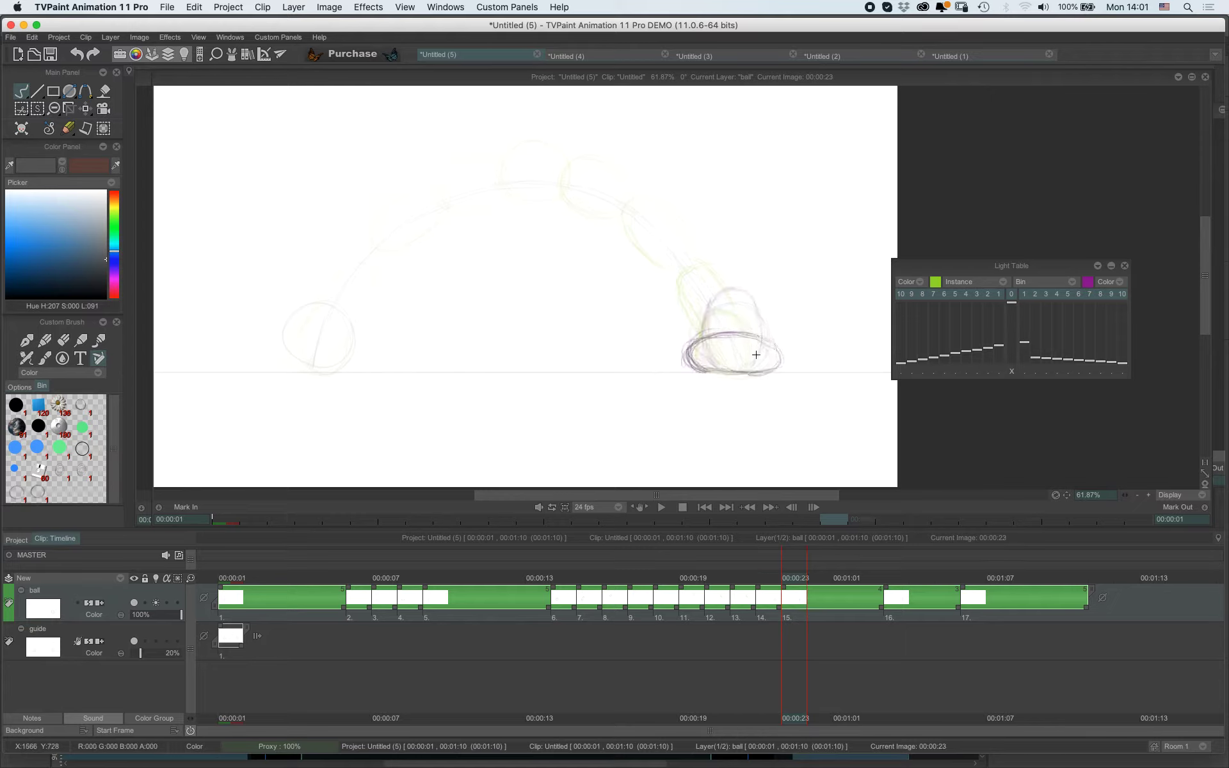
Flip back and forth through the drawings around frame 23 to examine the landing from stretch to squash.
{"action": "key", "text": "Left"}
{"action": "key", "text": "Left"}
{"action": "key", "text": "Right"}
{"action": "key", "text": "Right"}
{"action": "key", "text": "Right"}
{"action": "key", "text": "Right"}
{"action": "key", "text": "Left"}
{"action": "key", "text": "Left"}
{"action": "key", "text": "Right"}
{"action": "key", "text": "Right"}
{"action": "key", "text": "Left"}
{"action": "key", "text": "Left"}
{"action": "key", "text": "Left"}
{"action": "key", "text": "Left"}
{"action": "key", "text": "Right"}
{"action": "key", "text": "Right"}
Insert a drawing at 00:01:01 and start sketching the left side of the ball's recovery from the landing squash.
{"action": "left_click", "coordinate": [830, 611]}
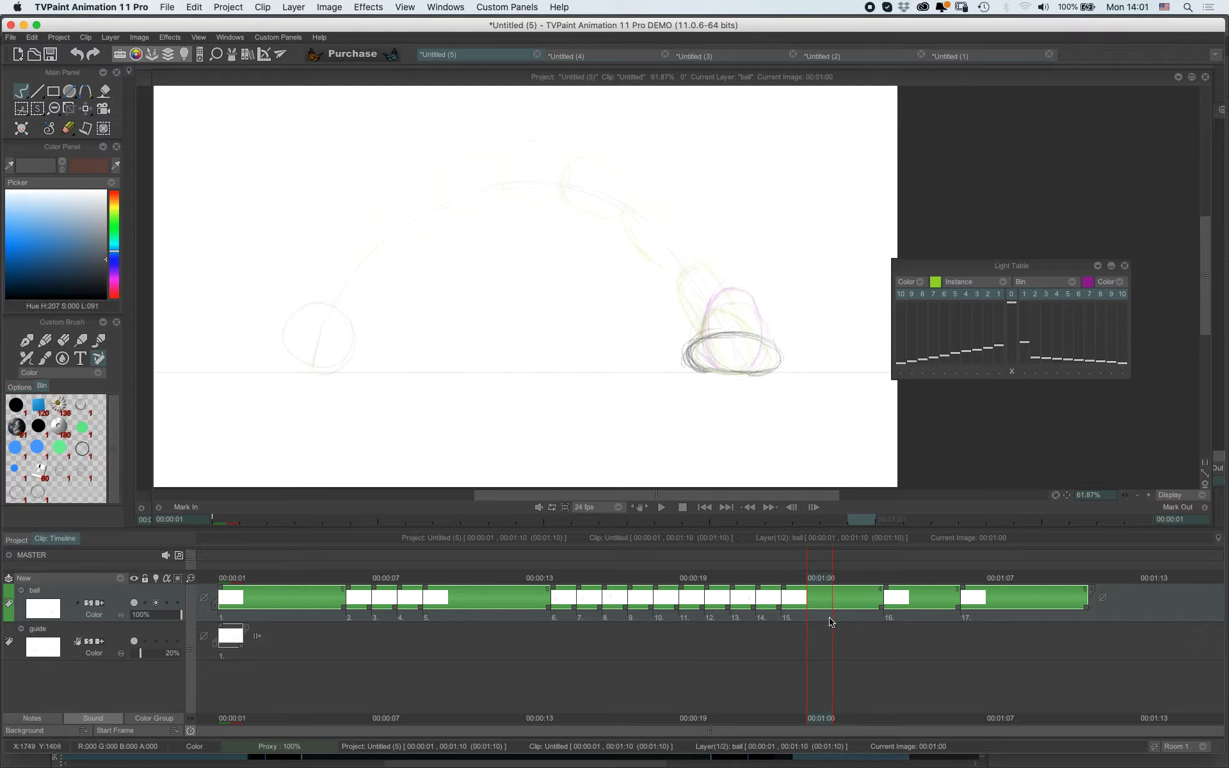
{"action": "key", "text": "Left"}
{"action": "key", "text": "Right"}
{"action": "key", "text": "Right"}
{"action": "left_click", "coordinate": [782, 509]}
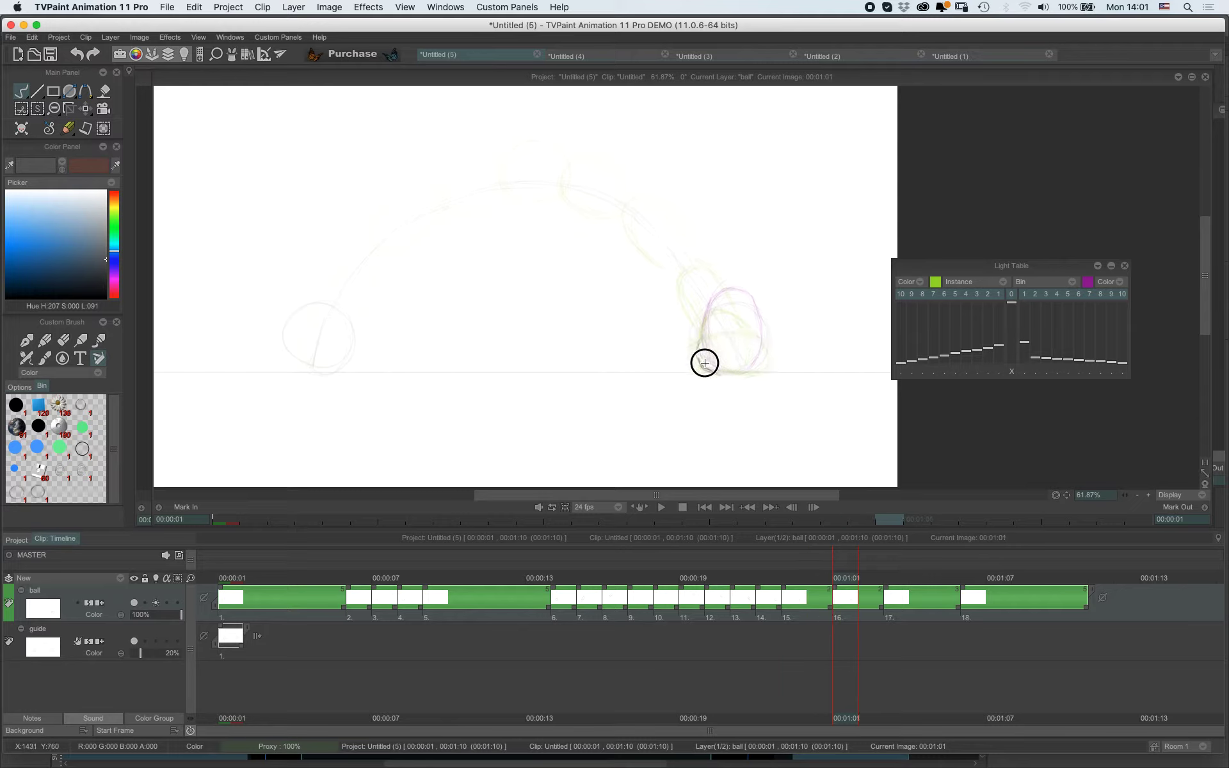
{"action": "left_click_drag", "start_coordinate": [719, 375], "coordinate": [711, 332]}
Turn down the light table levels beyond the nearest drawing on each side and hide the guide layer.
{"action": "left_click_drag", "start_coordinate": [965, 363], "coordinate": [986, 384]}
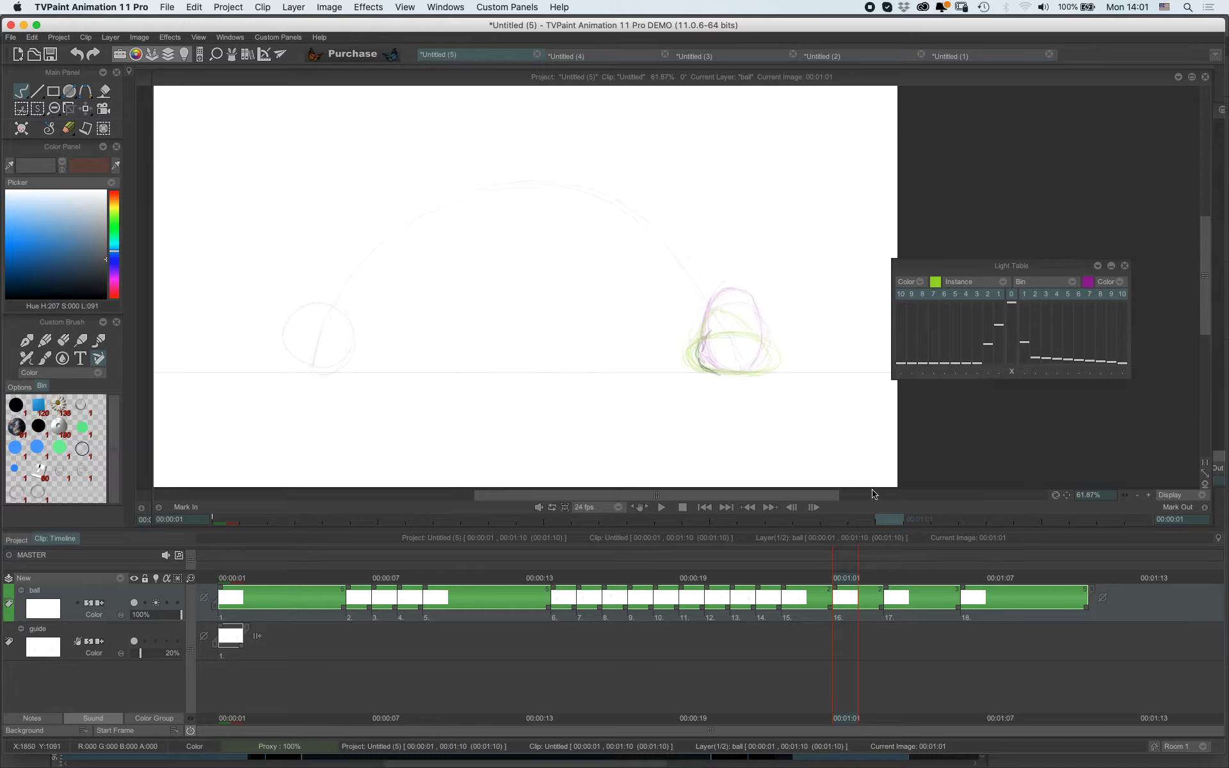
{"action": "mouse_move", "coordinate": [708, 362]}
{"action": "left_mouse_down"}
{"action": "mouse_move", "coordinate": [703, 335]}
{"action": "mouse_move", "coordinate": [727, 314]}
{"action": "left_mouse_up"}
{"action": "left_click_drag", "start_coordinate": [1040, 365], "coordinate": [989, 378]}
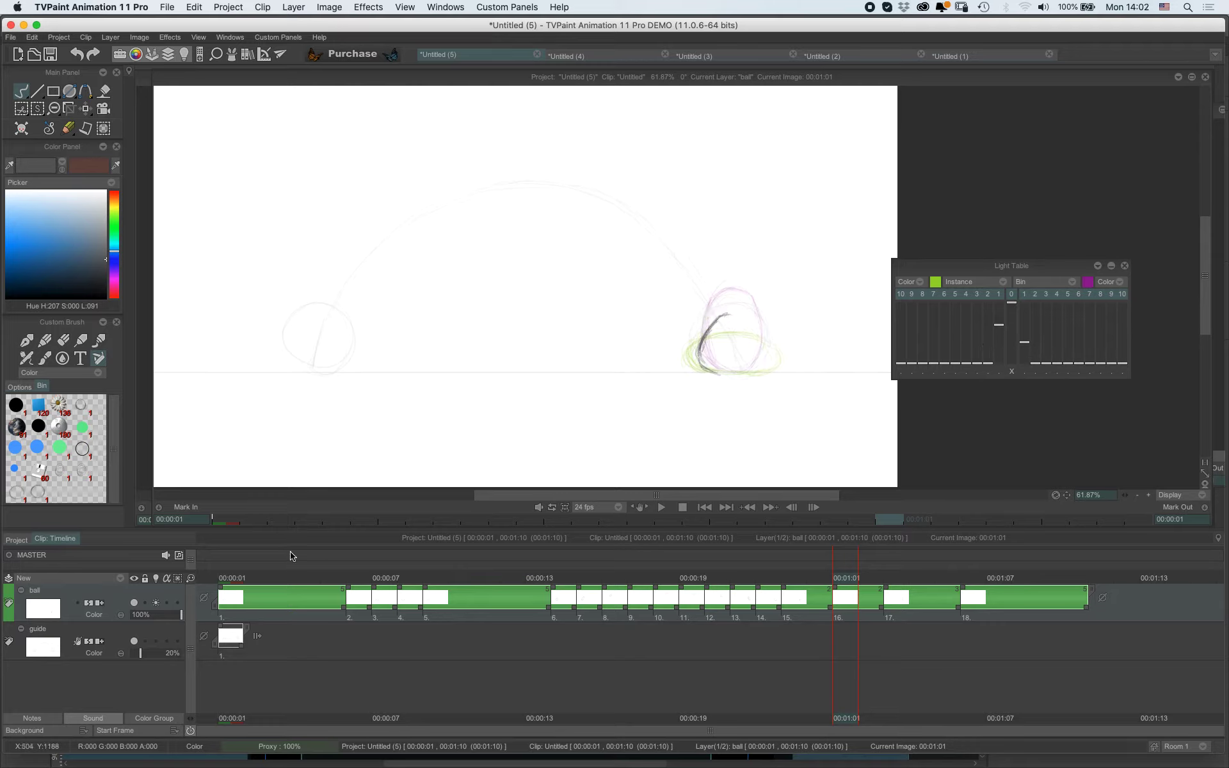
{"action": "left_click", "coordinate": [132, 642]}
Complete the ball's outline at 00:01:01, and insert and sketch the in-between at 00:01:02 leading up to the recovery stretch.
{"action": "mouse_move", "coordinate": [719, 323]}
{"action": "left_mouse_down"}
{"action": "mouse_move", "coordinate": [745, 317]}
{"action": "mouse_move", "coordinate": [766, 352]}
{"action": "mouse_move", "coordinate": [756, 329]}
{"action": "mouse_move", "coordinate": [766, 366]}
{"action": "mouse_move", "coordinate": [724, 378]}
{"action": "mouse_move", "coordinate": [779, 355]}
{"action": "left_mouse_up"}
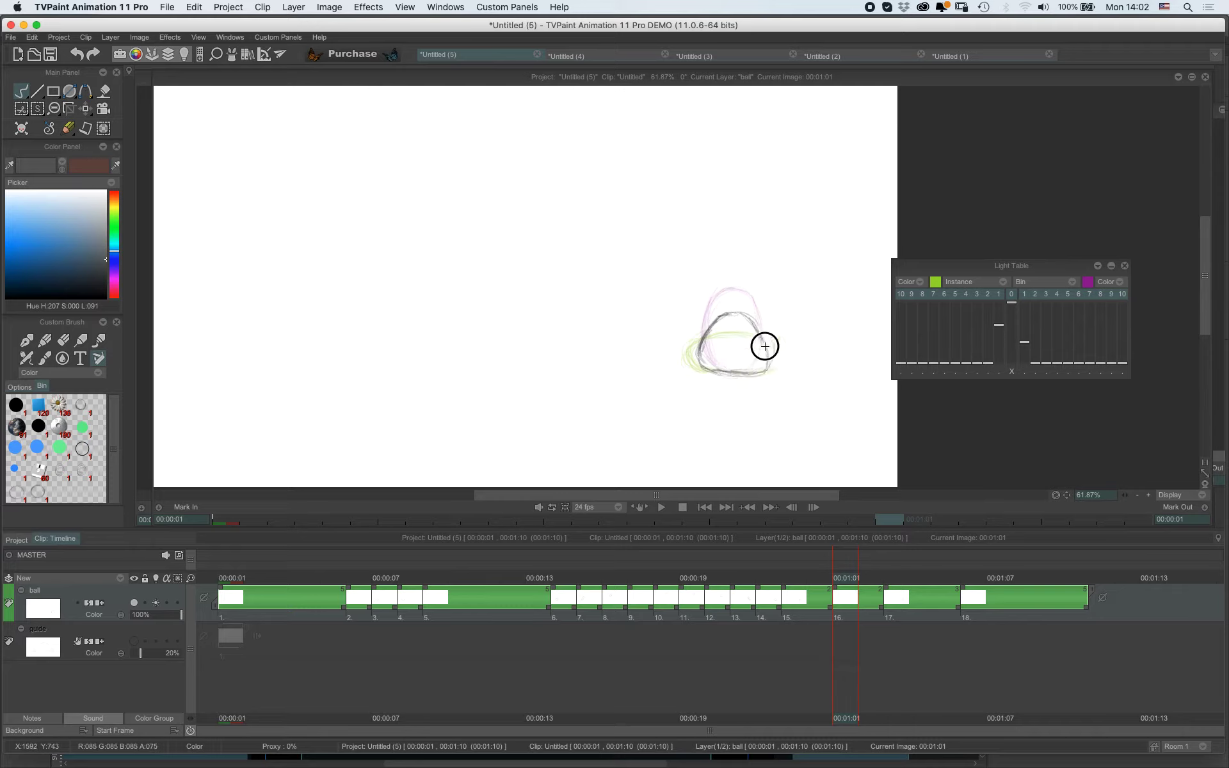
{"action": "key", "text": "Right"}
{"action": "key", "text": "BackSpace"}
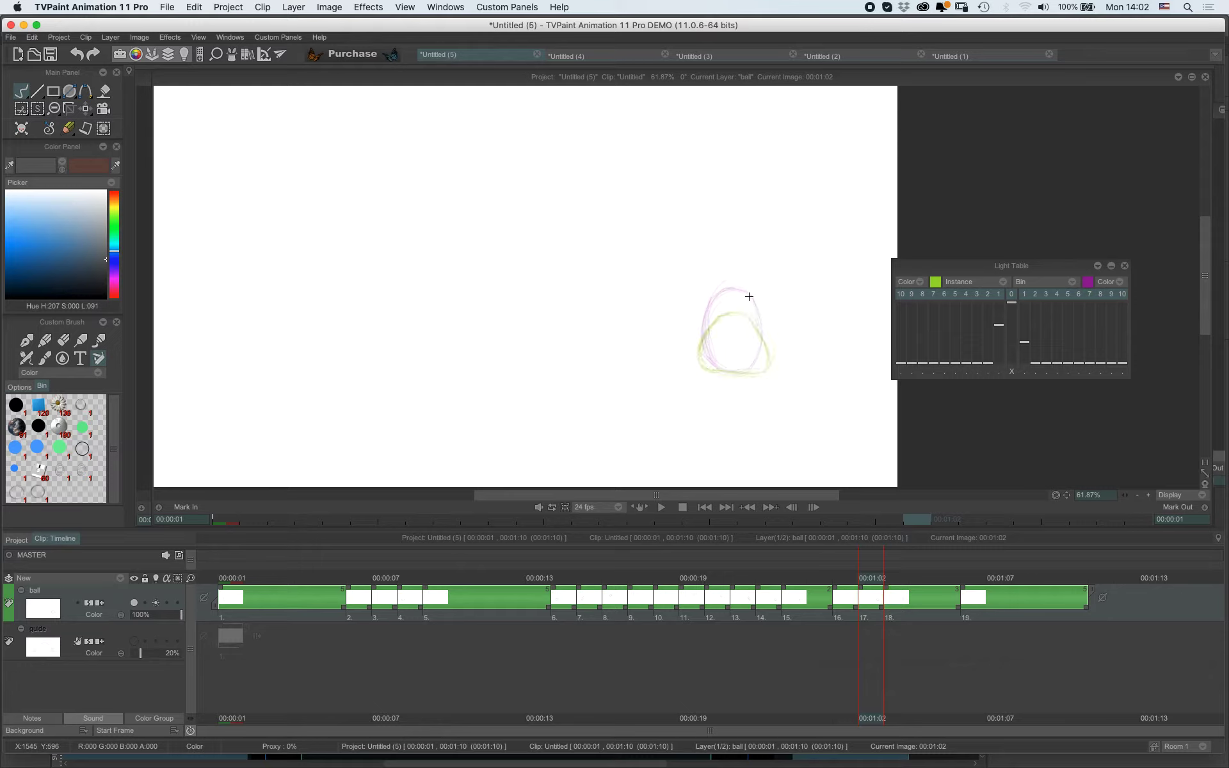
{"action": "mouse_move", "coordinate": [709, 365]}
{"action": "left_mouse_down"}
{"action": "mouse_move", "coordinate": [714, 312]}
{"action": "mouse_move", "coordinate": [702, 334]}
{"action": "mouse_move", "coordinate": [704, 349]}
{"action": "mouse_move", "coordinate": [706, 323]}
{"action": "mouse_move", "coordinate": [706, 356]}
{"action": "mouse_move", "coordinate": [717, 308]}
{"action": "mouse_move", "coordinate": [706, 327]}
{"action": "mouse_move", "coordinate": [728, 305]}
{"action": "mouse_move", "coordinate": [717, 307]}
{"action": "mouse_move", "coordinate": [754, 308]}
{"action": "mouse_move", "coordinate": [732, 300]}
{"action": "mouse_move", "coordinate": [760, 317]}
{"action": "mouse_move", "coordinate": [719, 305]}
{"action": "mouse_move", "coordinate": [705, 337]}
{"action": "mouse_move", "coordinate": [758, 309]}
{"action": "mouse_move", "coordinate": [757, 365]}
{"action": "mouse_move", "coordinate": [763, 353]}
{"action": "mouse_move", "coordinate": [743, 373]}
{"action": "mouse_move", "coordinate": [757, 365]}
{"action": "mouse_move", "coordinate": [720, 368]}
{"action": "mouse_move", "coordinate": [751, 372]}
{"action": "mouse_move", "coordinate": [767, 337]}
{"action": "mouse_move", "coordinate": [762, 354]}
{"action": "mouse_move", "coordinate": [714, 366]}
{"action": "mouse_move", "coordinate": [702, 336]}
{"action": "mouse_move", "coordinate": [768, 317]}
{"action": "left_mouse_up"}
Insert a drawing at 00:01:05 and sketch the in-between from the recovery stretch to the resting ball.
{"action": "key", "text": "Right"}
{"action": "key", "text": "Right"}
{"action": "key", "text": "Right"}
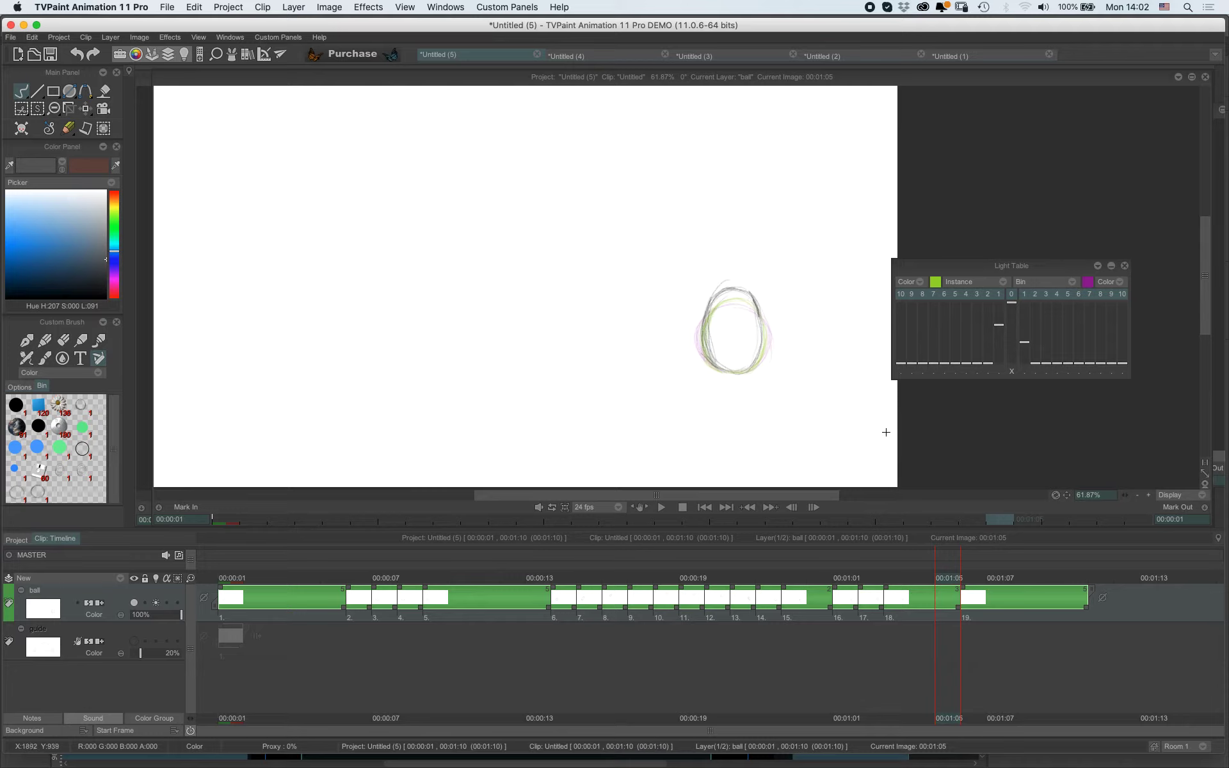
{"action": "key", "text": "BackSpace"}
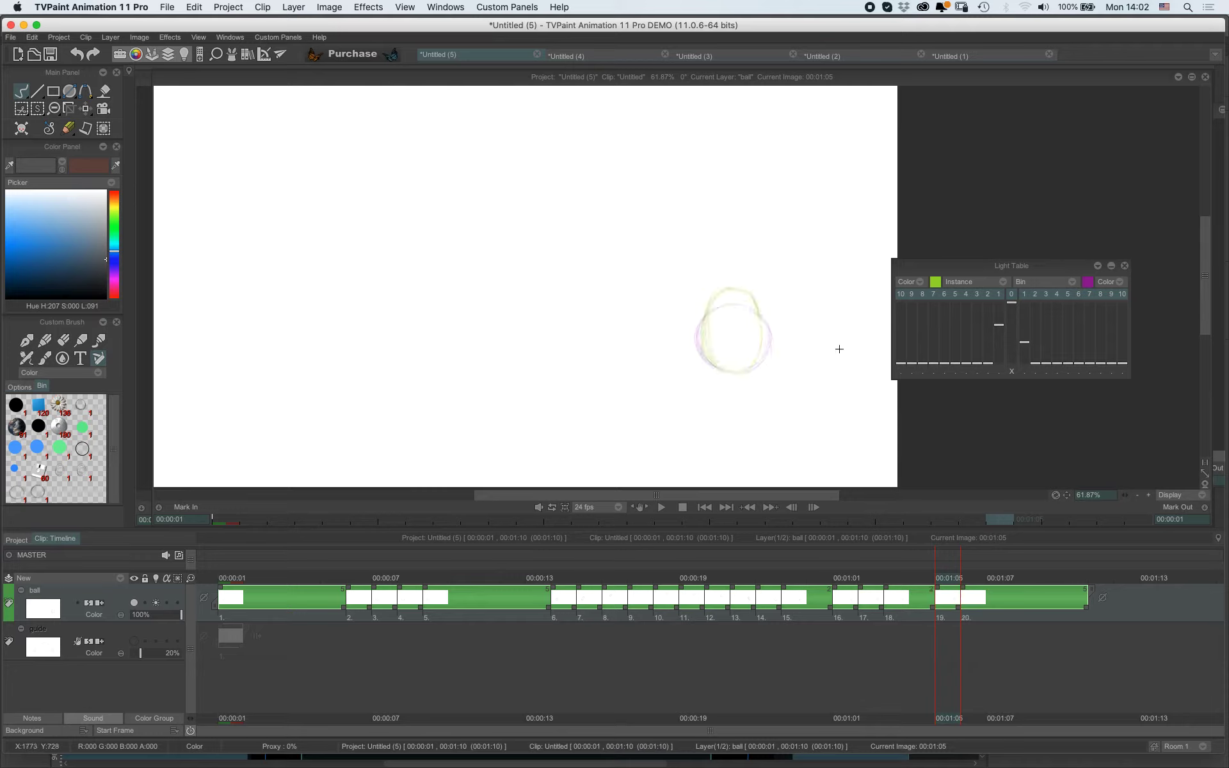
{"action": "mouse_move", "coordinate": [755, 303]}
{"action": "left_mouse_down"}
{"action": "mouse_move", "coordinate": [718, 301]}
{"action": "mouse_move", "coordinate": [760, 308]}
{"action": "mouse_move", "coordinate": [737, 296]}
{"action": "mouse_move", "coordinate": [710, 305]}
{"action": "mouse_move", "coordinate": [725, 298]}
{"action": "mouse_move", "coordinate": [703, 318]}
{"action": "mouse_move", "coordinate": [731, 297]}
{"action": "mouse_move", "coordinate": [759, 302]}
{"action": "mouse_move", "coordinate": [718, 299]}
{"action": "mouse_move", "coordinate": [703, 351]}
{"action": "mouse_move", "coordinate": [708, 312]}
{"action": "mouse_move", "coordinate": [703, 347]}
{"action": "mouse_move", "coordinate": [702, 327]}
{"action": "mouse_move", "coordinate": [719, 367]}
{"action": "mouse_move", "coordinate": [703, 333]}
{"action": "mouse_move", "coordinate": [741, 373]}
{"action": "mouse_move", "coordinate": [716, 359]}
{"action": "mouse_move", "coordinate": [748, 374]}
{"action": "mouse_move", "coordinate": [764, 325]}
{"action": "mouse_move", "coordinate": [766, 338]}
{"action": "mouse_move", "coordinate": [754, 303]}
{"action": "mouse_move", "coordinate": [761, 350]}
{"action": "mouse_move", "coordinate": [730, 368]}
{"action": "mouse_move", "coordinate": [742, 372]}
{"action": "mouse_move", "coordinate": [706, 345]}
{"action": "mouse_move", "coordinate": [730, 373]}
{"action": "mouse_move", "coordinate": [716, 364]}
{"action": "mouse_move", "coordinate": [727, 371]}
{"action": "mouse_move", "coordinate": [699, 334]}
{"action": "mouse_move", "coordinate": [710, 307]}
{"action": "mouse_move", "coordinate": [703, 322]}
{"action": "mouse_move", "coordinate": [766, 313]}
{"action": "mouse_move", "coordinate": [758, 340]}
{"action": "left_mouse_up"}
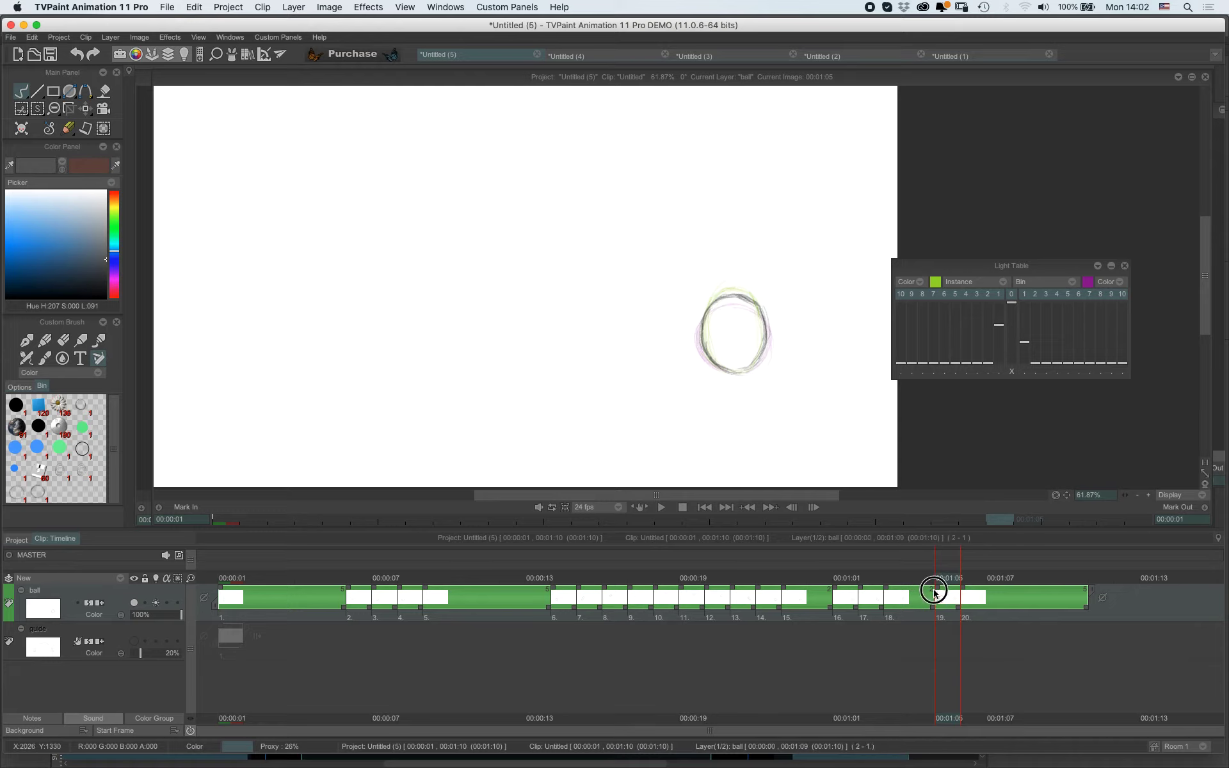
Extend the drawing at 00:01:05 by one frame and insert a rounder, near-resting ball in-between at 00:01:06.
{"action": "left_click_drag", "start_coordinate": [960, 613], "coordinate": [973, 607]}
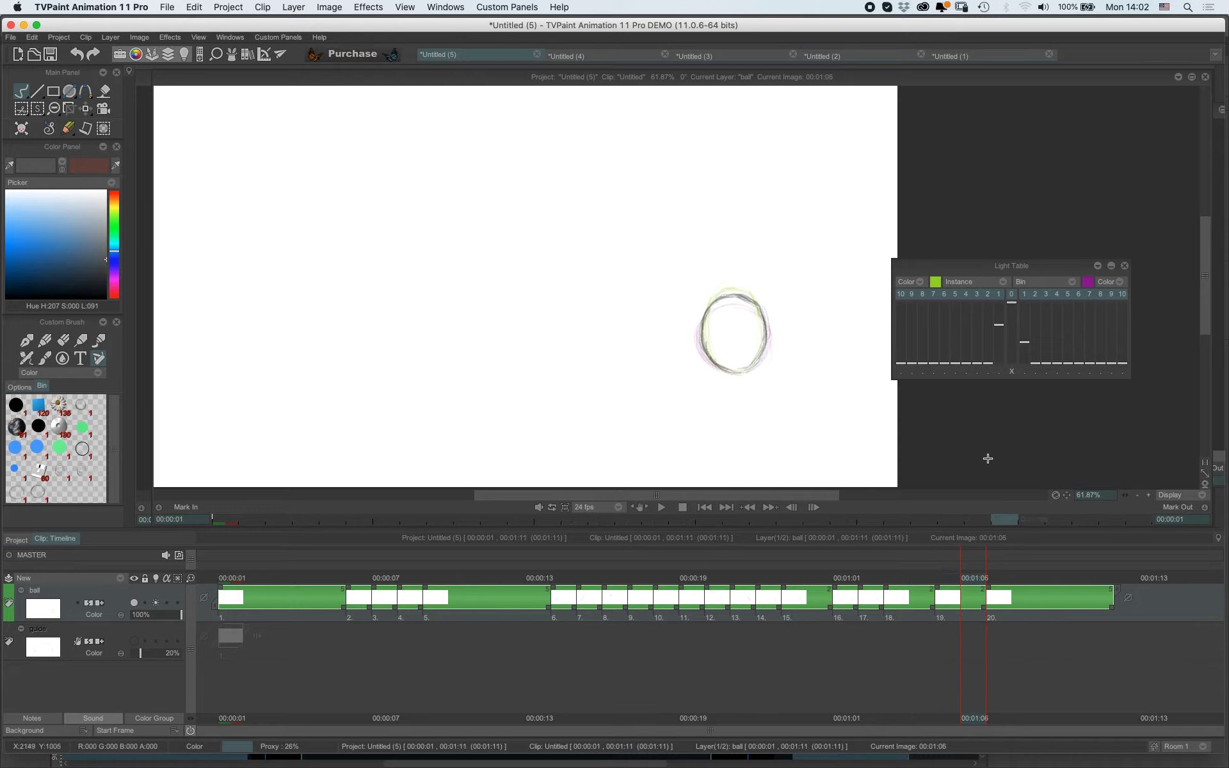
{"action": "key", "text": "BackSpace"}
{"action": "mouse_move", "coordinate": [732, 372]}
{"action": "left_mouse_down"}
{"action": "mouse_move", "coordinate": [694, 329]}
{"action": "mouse_move", "coordinate": [716, 302]}
{"action": "mouse_move", "coordinate": [767, 312]}
{"action": "left_mouse_up"}
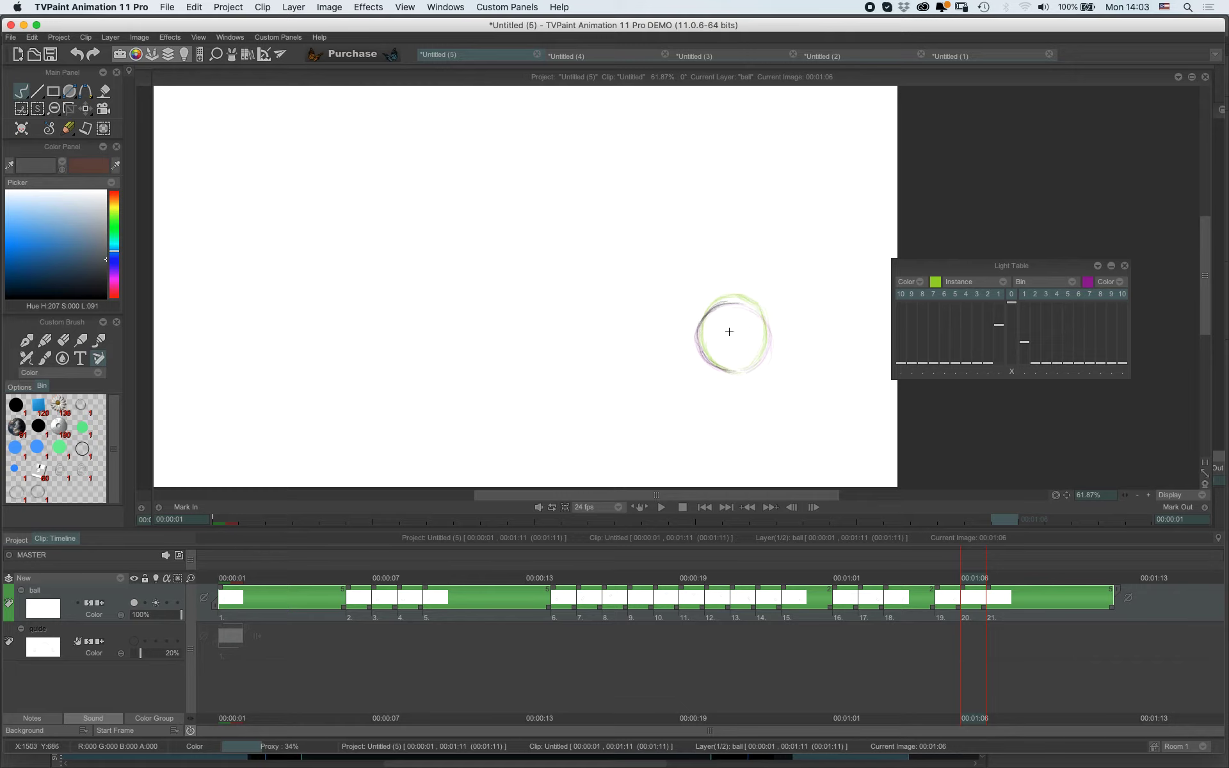
{"action": "key", "text": "super+z"}
{"action": "mouse_move", "coordinate": [727, 367]}
{"action": "left_mouse_down"}
{"action": "mouse_move", "coordinate": [703, 349]}
{"action": "mouse_move", "coordinate": [708, 311]}
{"action": "mouse_move", "coordinate": [746, 305]}
{"action": "mouse_move", "coordinate": [732, 301]}
{"action": "mouse_move", "coordinate": [761, 315]}
{"action": "mouse_move", "coordinate": [747, 302]}
{"action": "mouse_move", "coordinate": [763, 353]}
{"action": "left_mouse_up"}
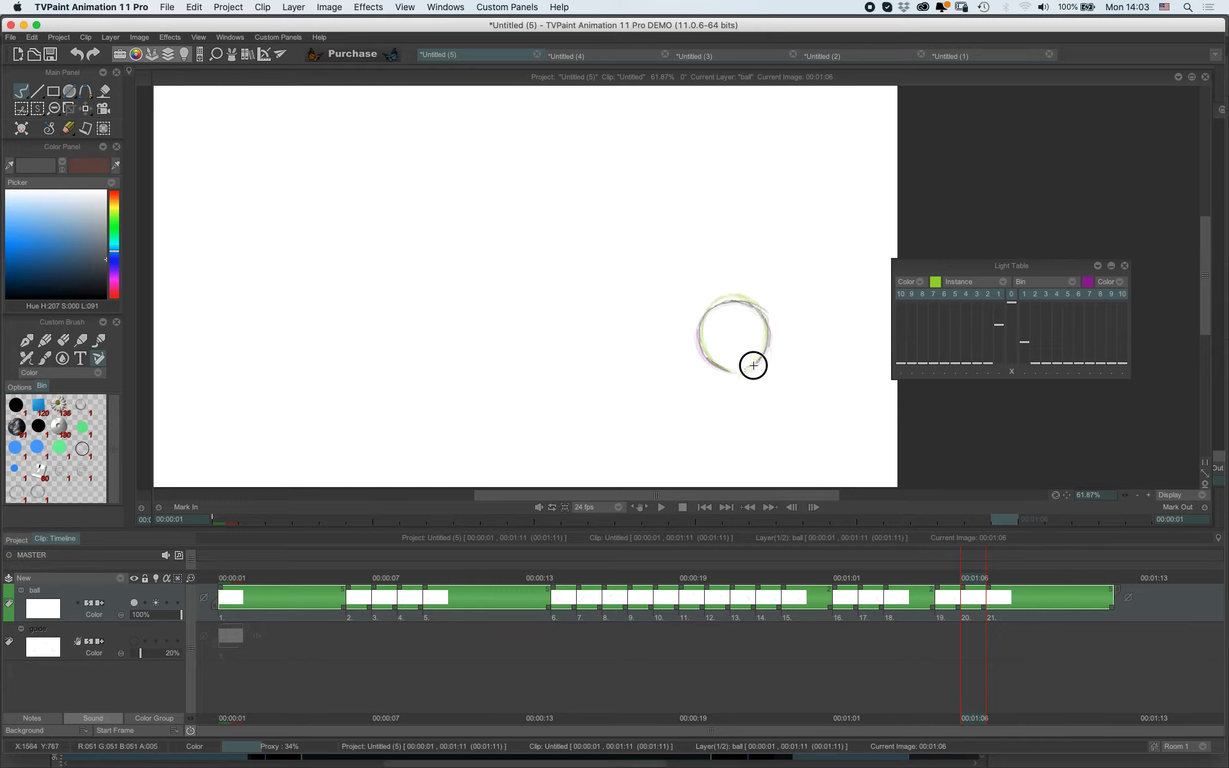
Play the whole jump from the first frame, with the Light Table moved clear of the canvas, to examine the timing.
{"action": "mouse_move", "coordinate": [975, 581]}
{"action": "left_mouse_down"}
{"action": "mouse_move", "coordinate": [792, 595]}
{"action": "mouse_move", "coordinate": [1005, 582]}
{"action": "mouse_move", "coordinate": [724, 598]}
{"action": "mouse_move", "coordinate": [894, 594]}
{"action": "mouse_move", "coordinate": [1002, 571]}
{"action": "mouse_move", "coordinate": [963, 584]}
{"action": "mouse_move", "coordinate": [461, 593]}
{"action": "mouse_move", "coordinate": [247, 620]}
{"action": "mouse_move", "coordinate": [461, 611]}
{"action": "mouse_move", "coordinate": [228, 626]}
{"action": "left_mouse_up"}
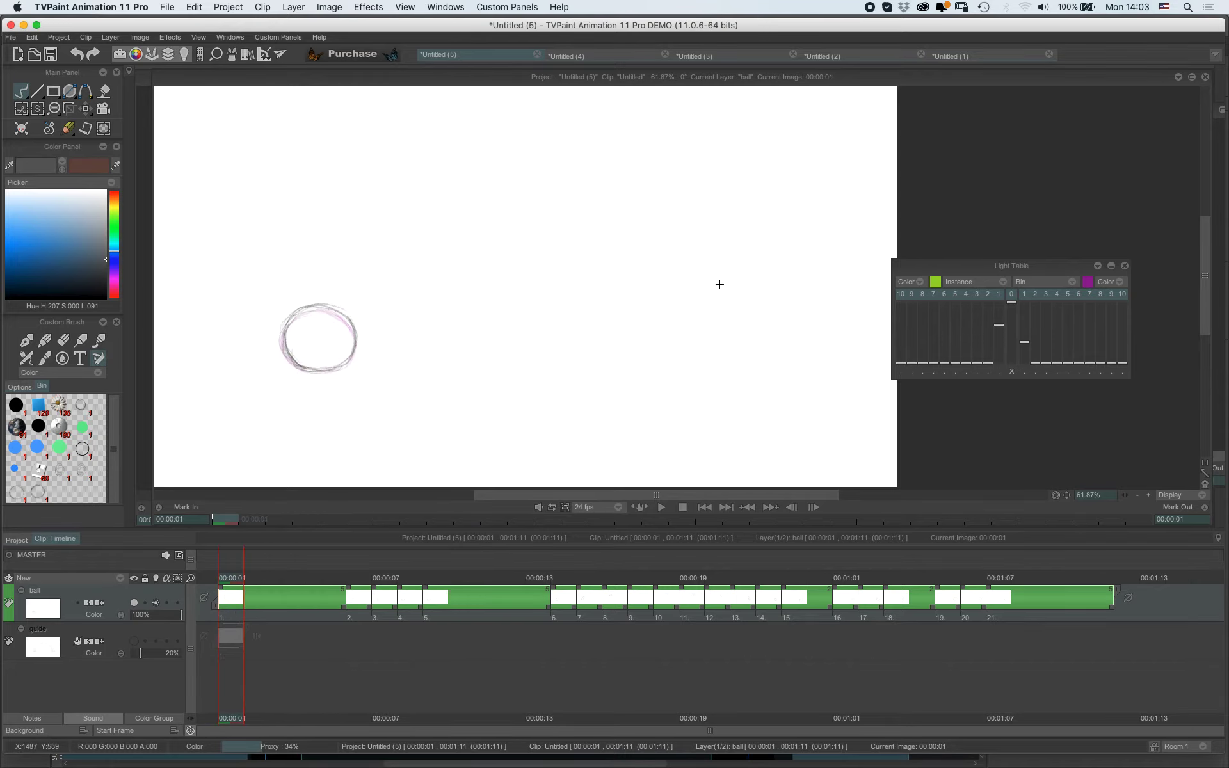
{"action": "scroll", "coordinate": [719, 285], "scroll_direction": "down", "scroll_amount": 2}
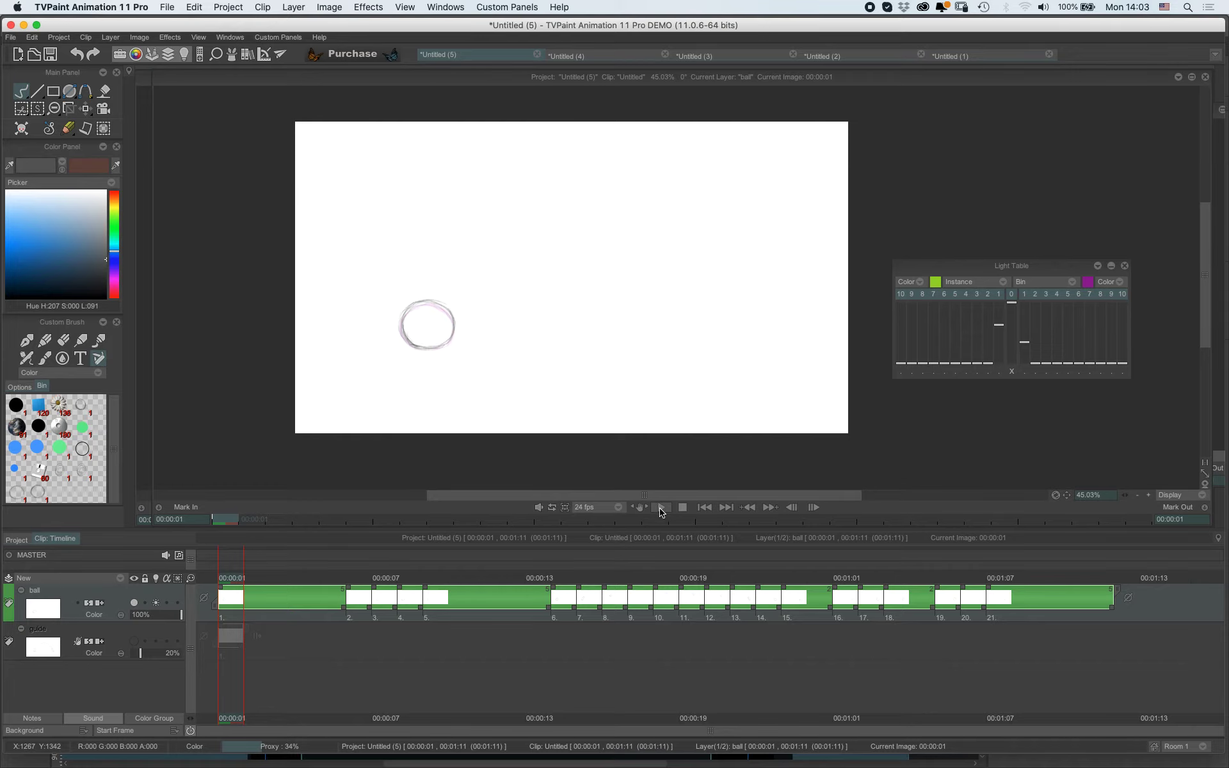
{"action": "left_click", "coordinate": [660, 509]}
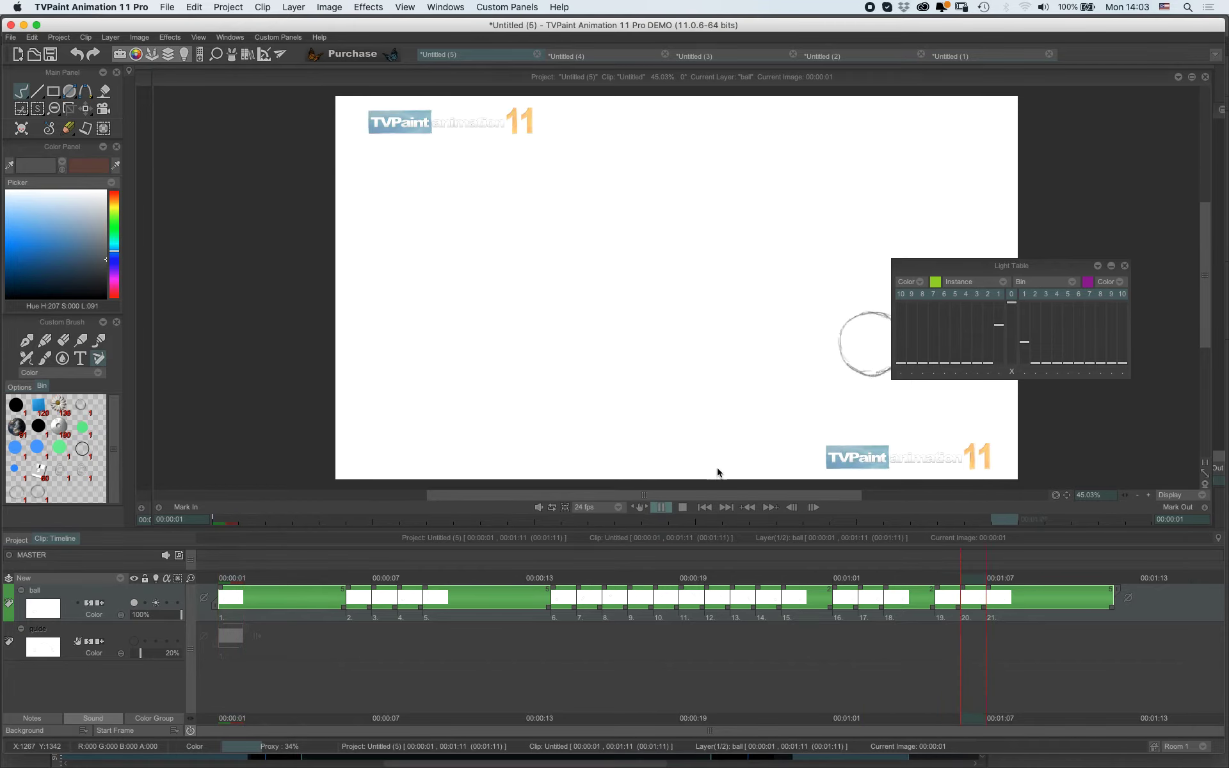
{"action": "left_click_drag", "start_coordinate": [960, 270], "coordinate": [1120, 258]}
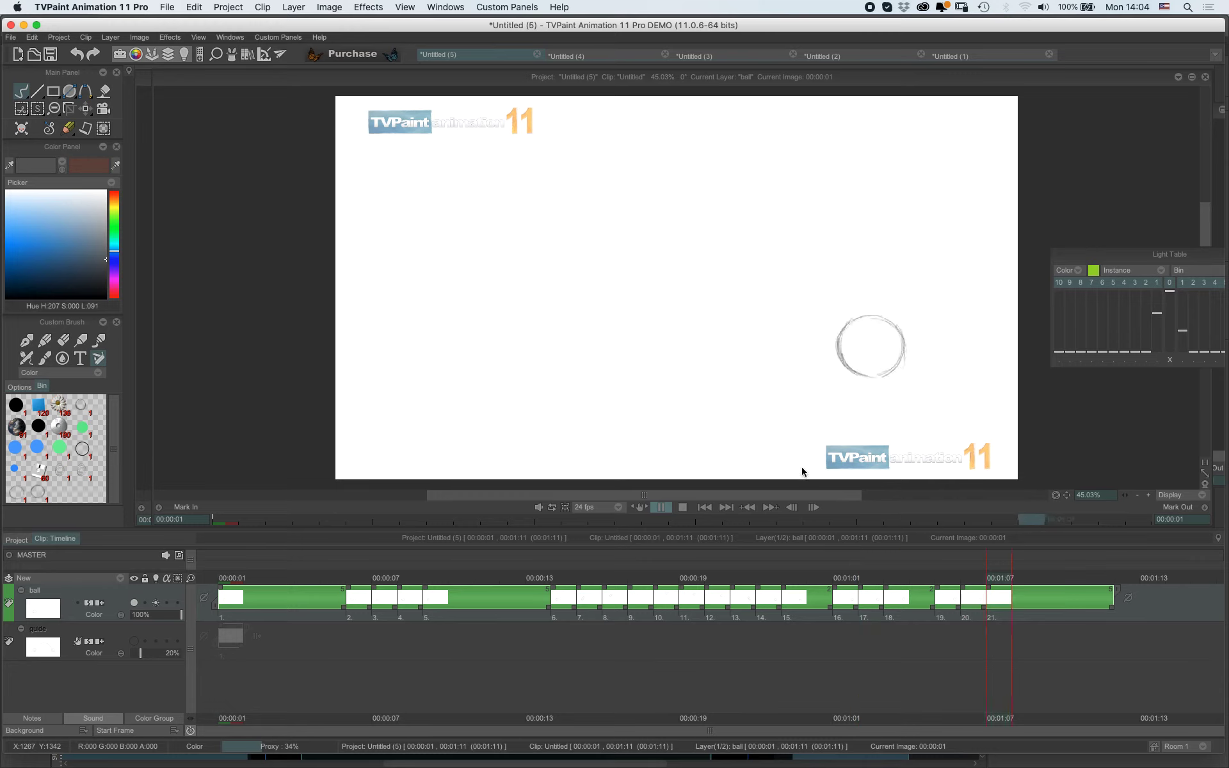
Extend the exposure of drawing 5, the anticipation squash, by two frames.
{"action": "left_click_drag", "start_coordinate": [444, 582], "coordinate": [509, 568]}
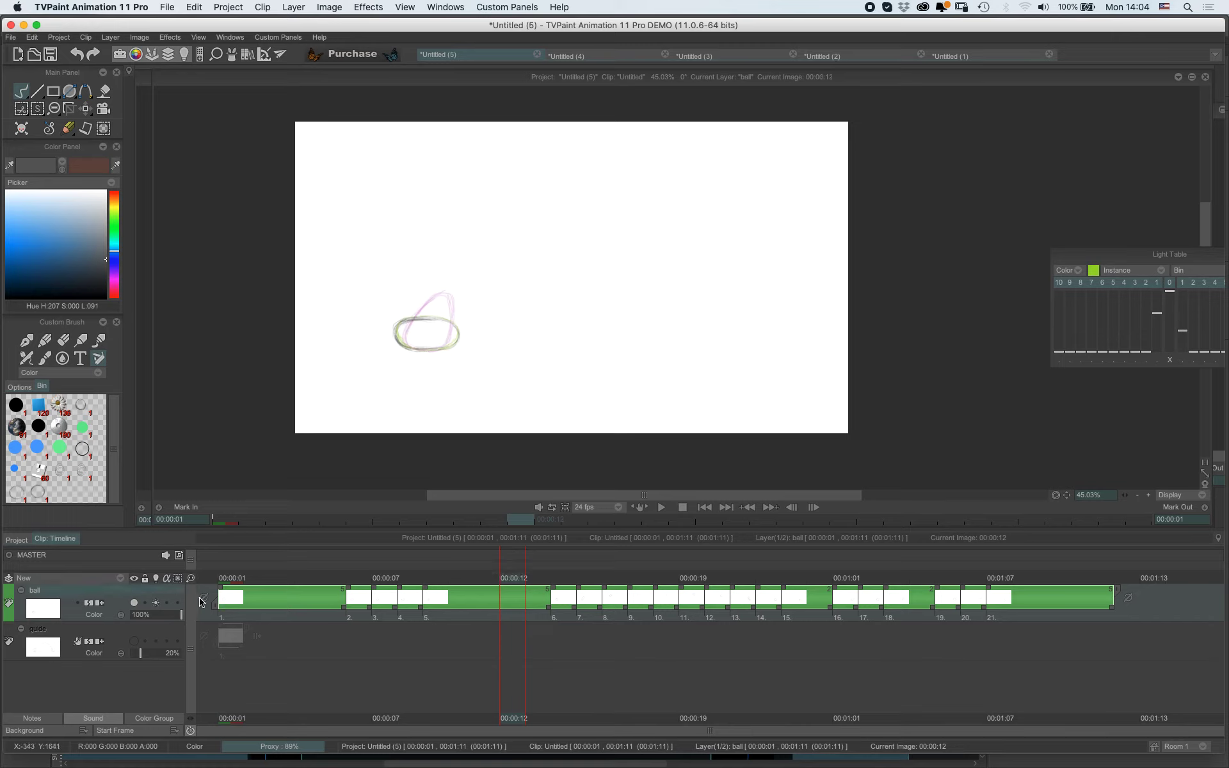
{"action": "mouse_move", "coordinate": [510, 579]}
{"action": "left_mouse_down"}
{"action": "mouse_move", "coordinate": [331, 570]}
{"action": "mouse_move", "coordinate": [493, 566]}
{"action": "left_mouse_up"}
{"action": "left_click_drag", "start_coordinate": [557, 610], "coordinate": [602, 610]}
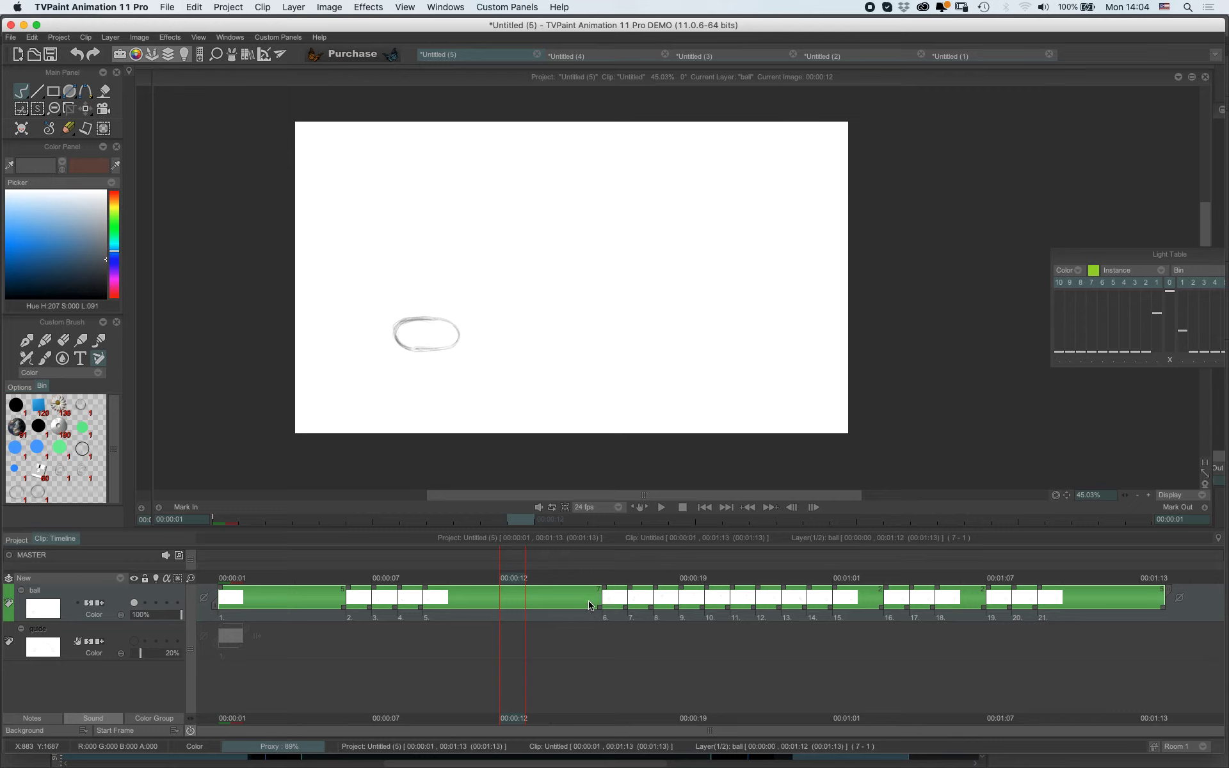
Play the animation from the first frame to check the longer anticipation hold, and stop the playback.
{"action": "left_click_drag", "start_coordinate": [510, 573], "coordinate": [190, 607]}
{"action": "left_click", "coordinate": [661, 507]}
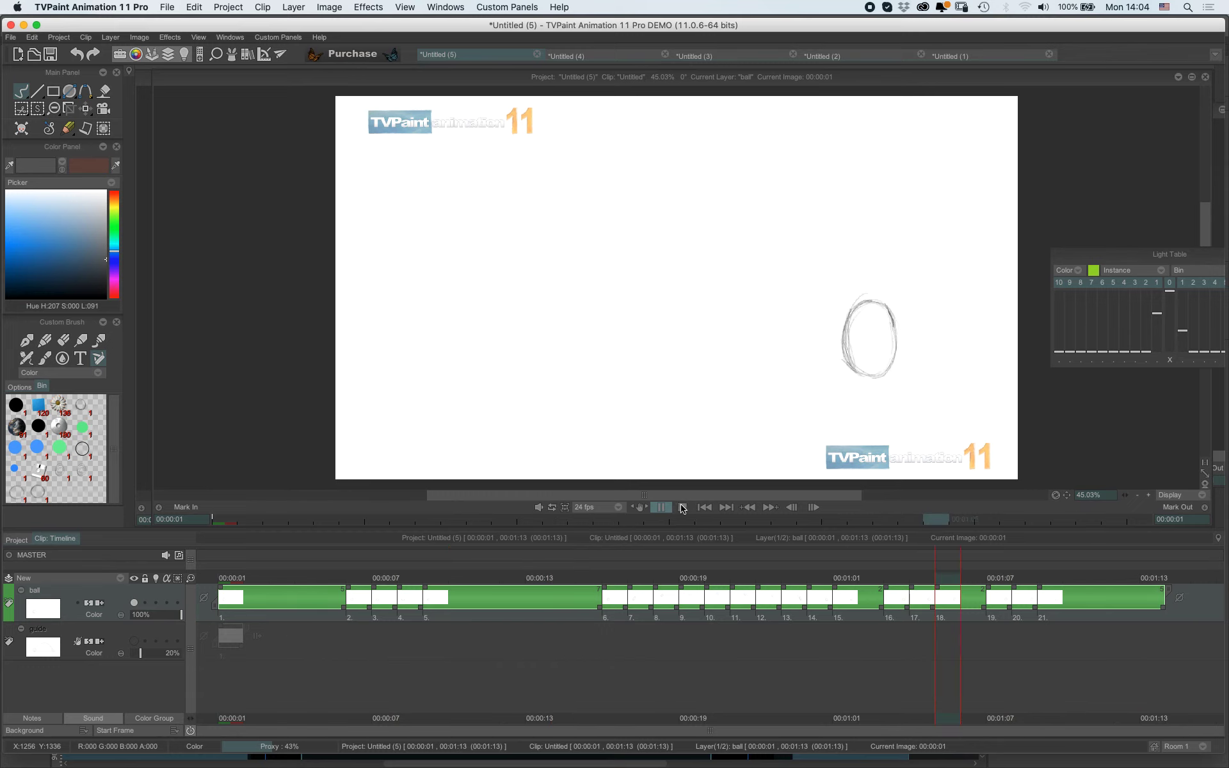
{"action": "left_click", "coordinate": [684, 507]}
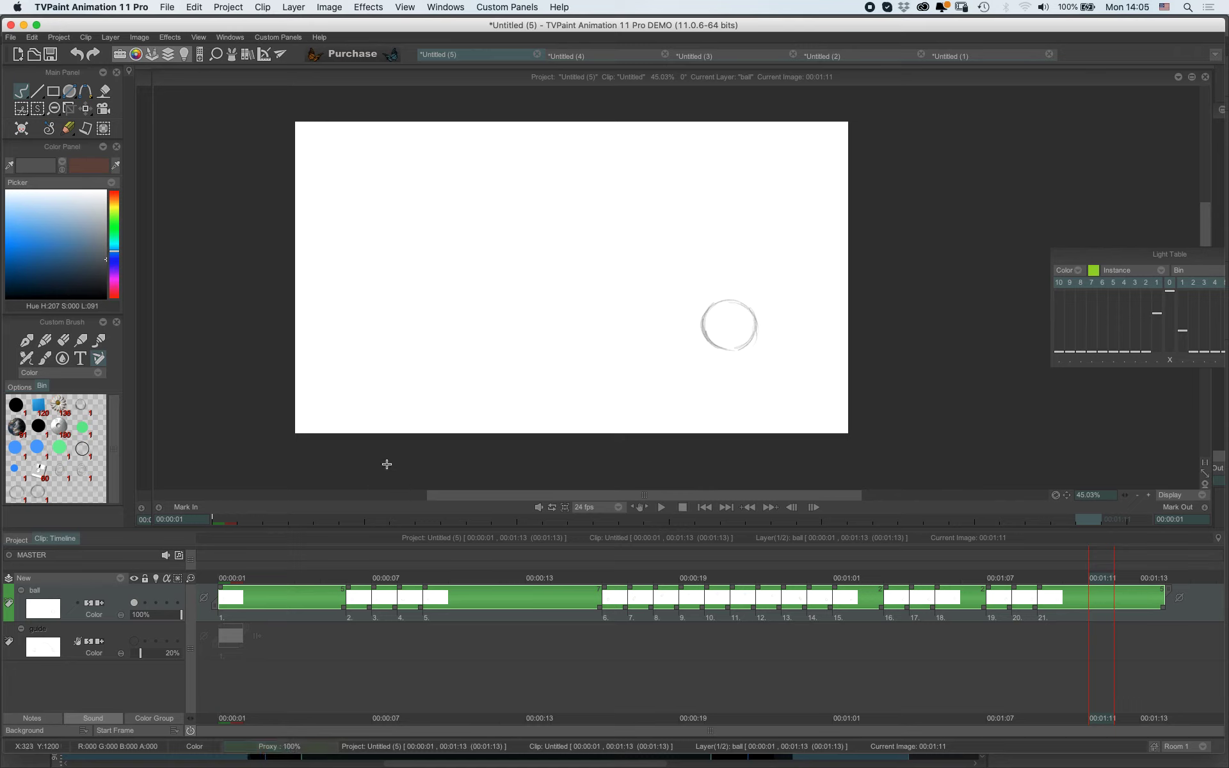
Create a new project and rename its layer as guide.
{"action": "left_click", "coordinate": [165, 7]}
{"action": "left_click", "coordinate": [179, 20]}
{"action": "left_click", "coordinate": [626, 460]}
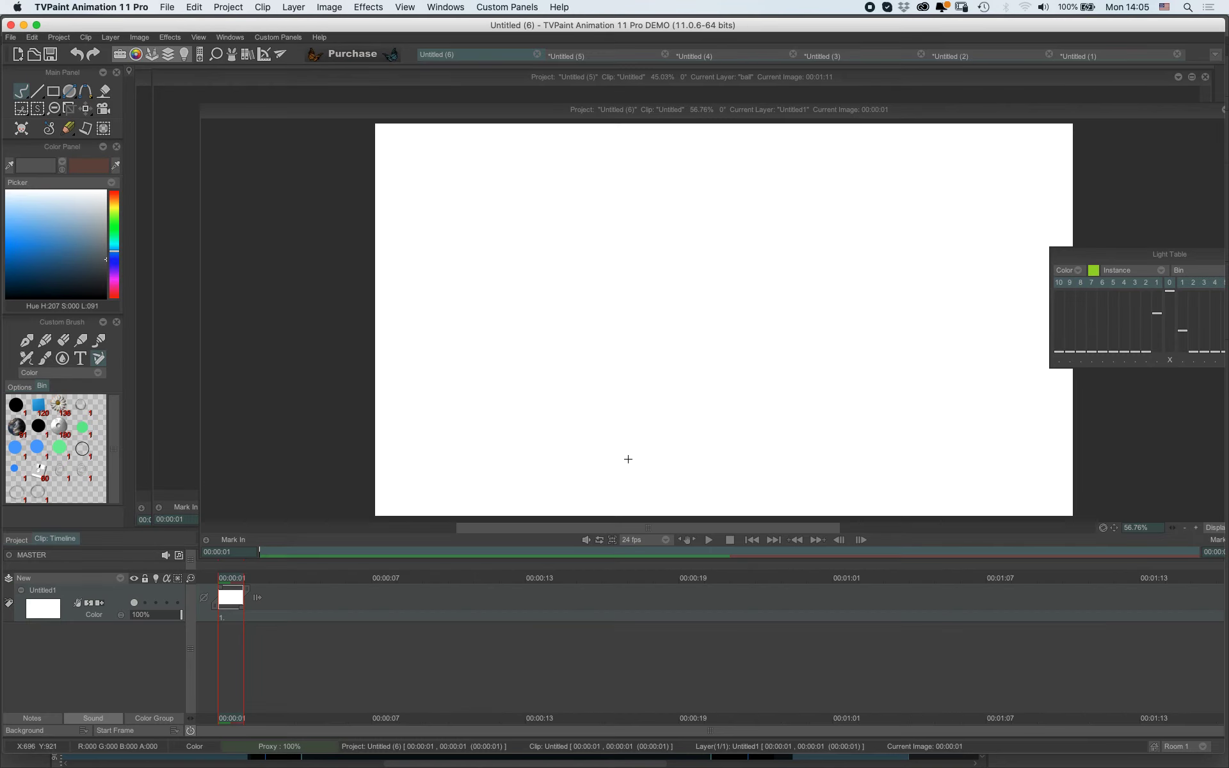
{"action": "right_click", "coordinate": [55, 592]}
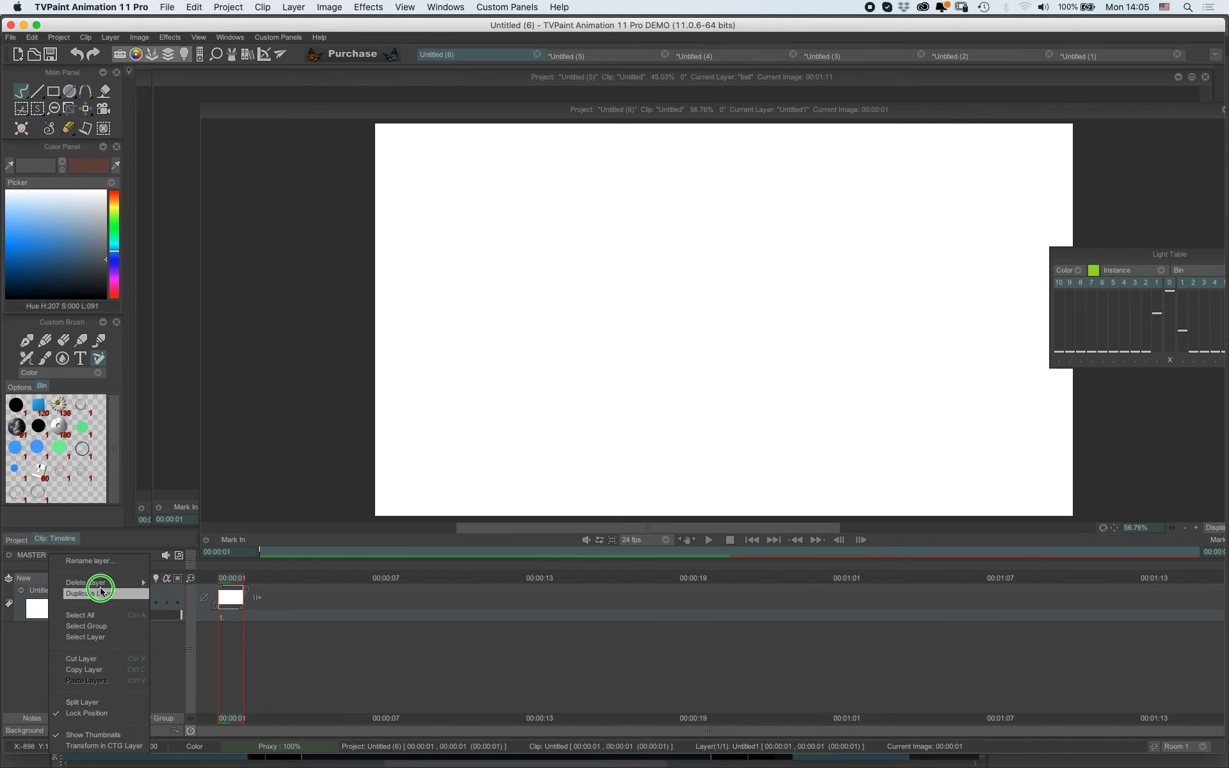
{"action": "left_click", "coordinate": [83, 564]}
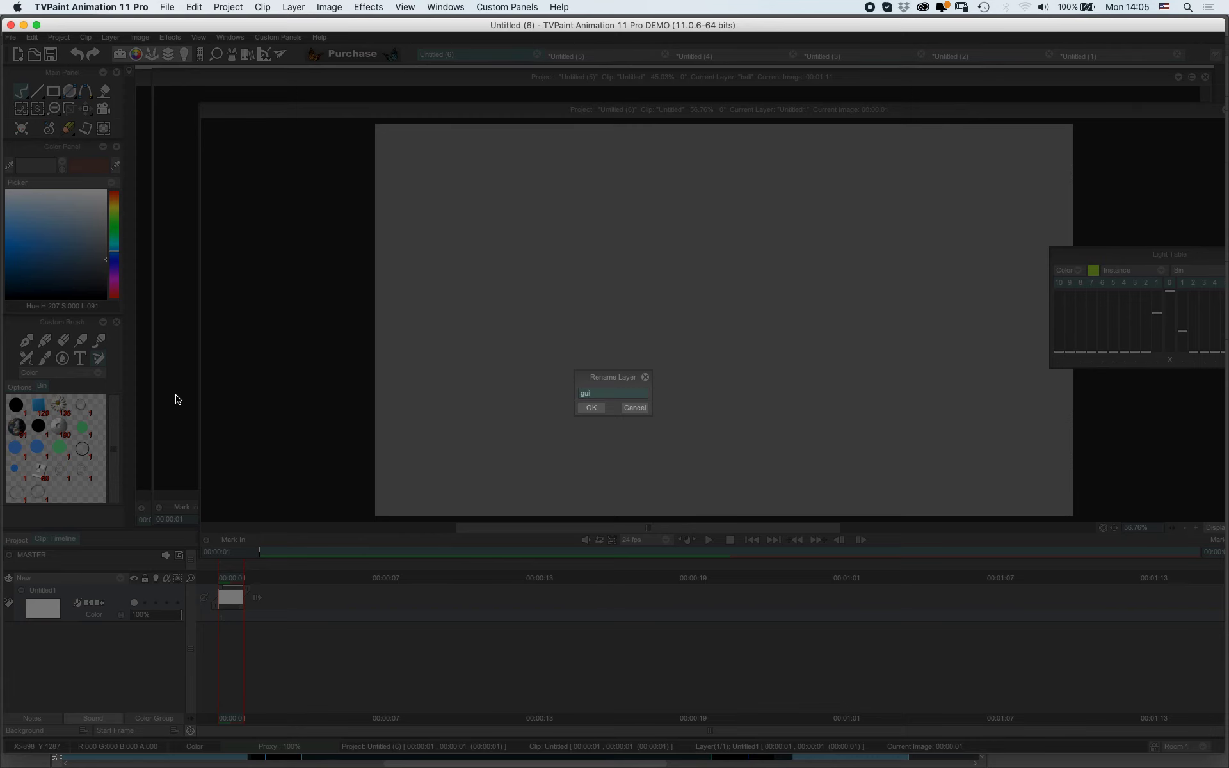
{"action": "key", "text": "Return"}
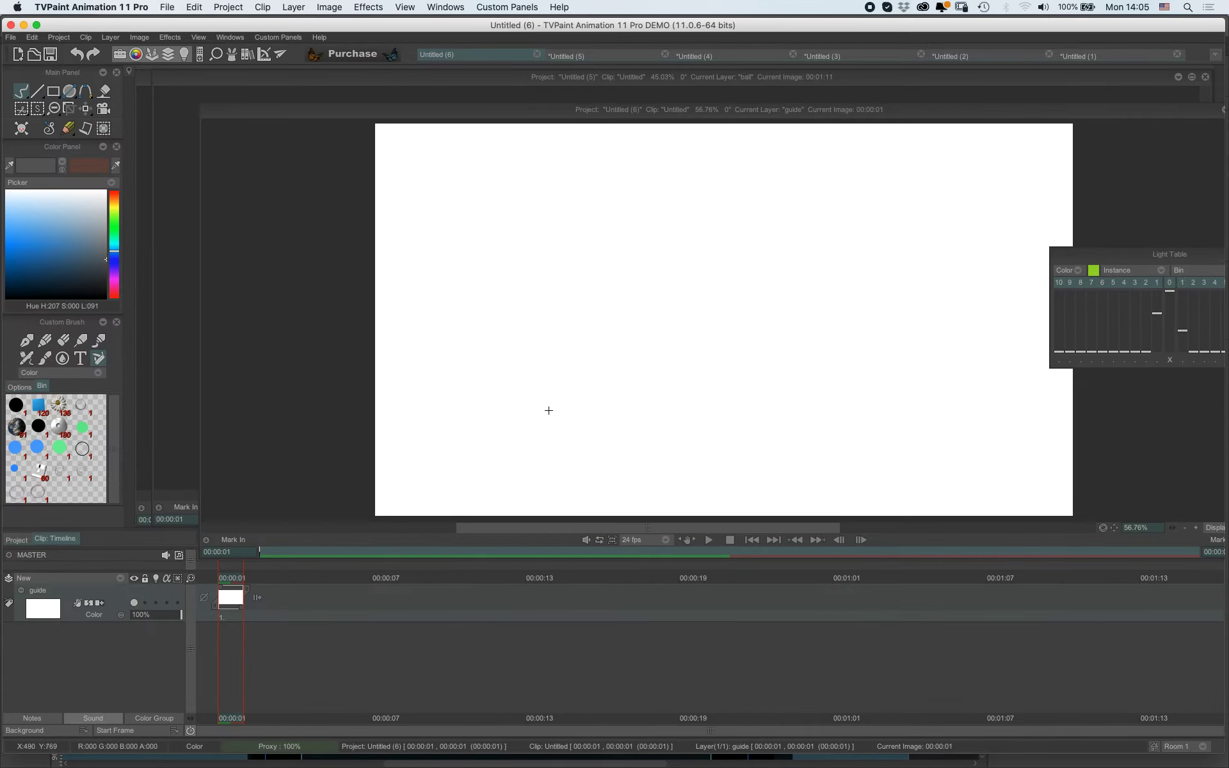
Position the new project's window over the workspace and draw a straight horizontal ground line across the lower part of the canvas.
{"action": "left_click_drag", "start_coordinate": [333, 110], "coordinate": [271, 81]}
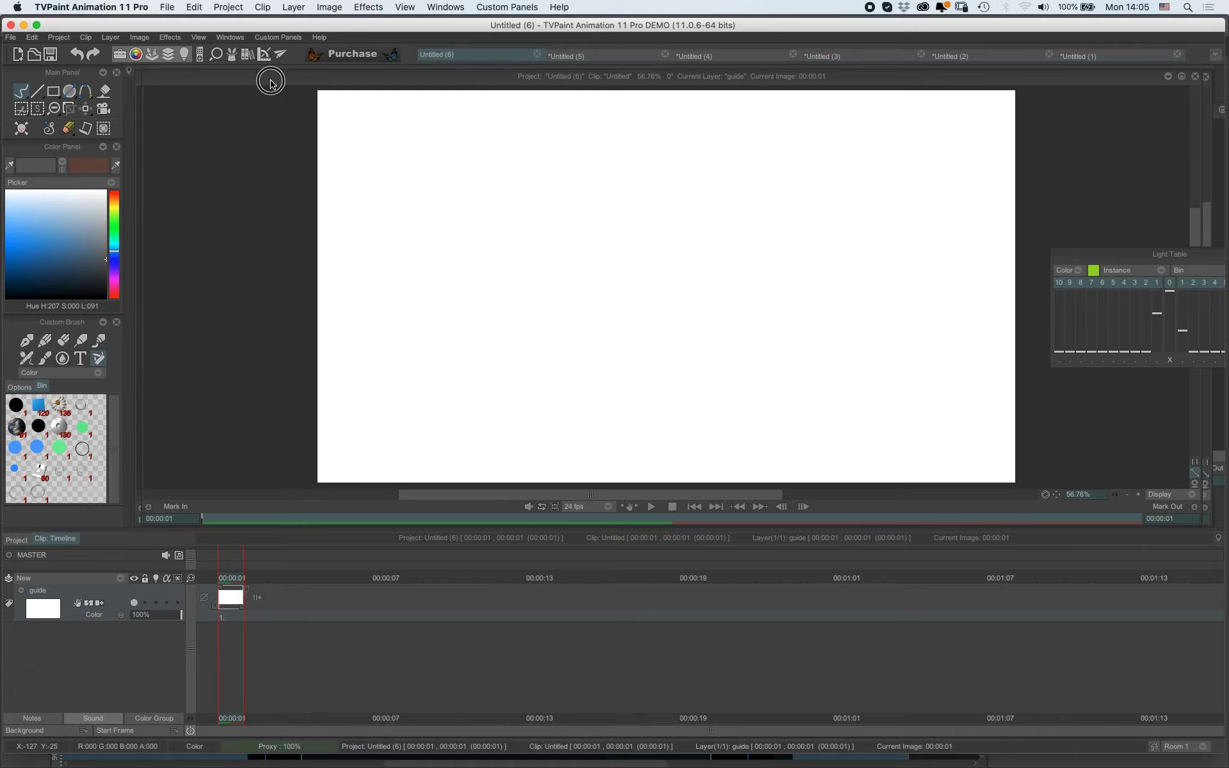
{"action": "left_click_drag", "start_coordinate": [333, 412], "coordinate": [738, 428]}
{"action": "key", "text": "super+z"}
{"action": "left_click_drag", "start_coordinate": [522, 416], "coordinate": [849, 438]}
{"action": "key", "text": "super+z"}
{"action": "left_click_drag", "start_coordinate": [642, 420], "coordinate": [1003, 433]}
{"action": "left_click", "coordinate": [282, 394]}
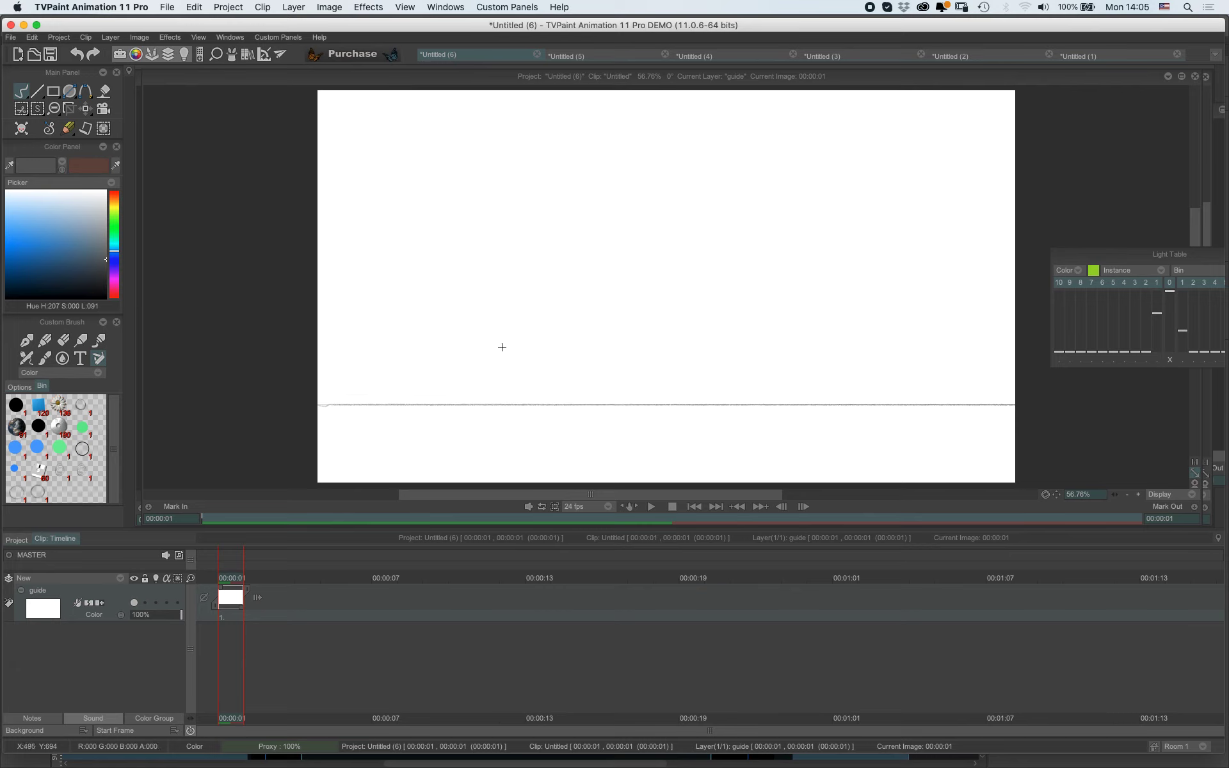